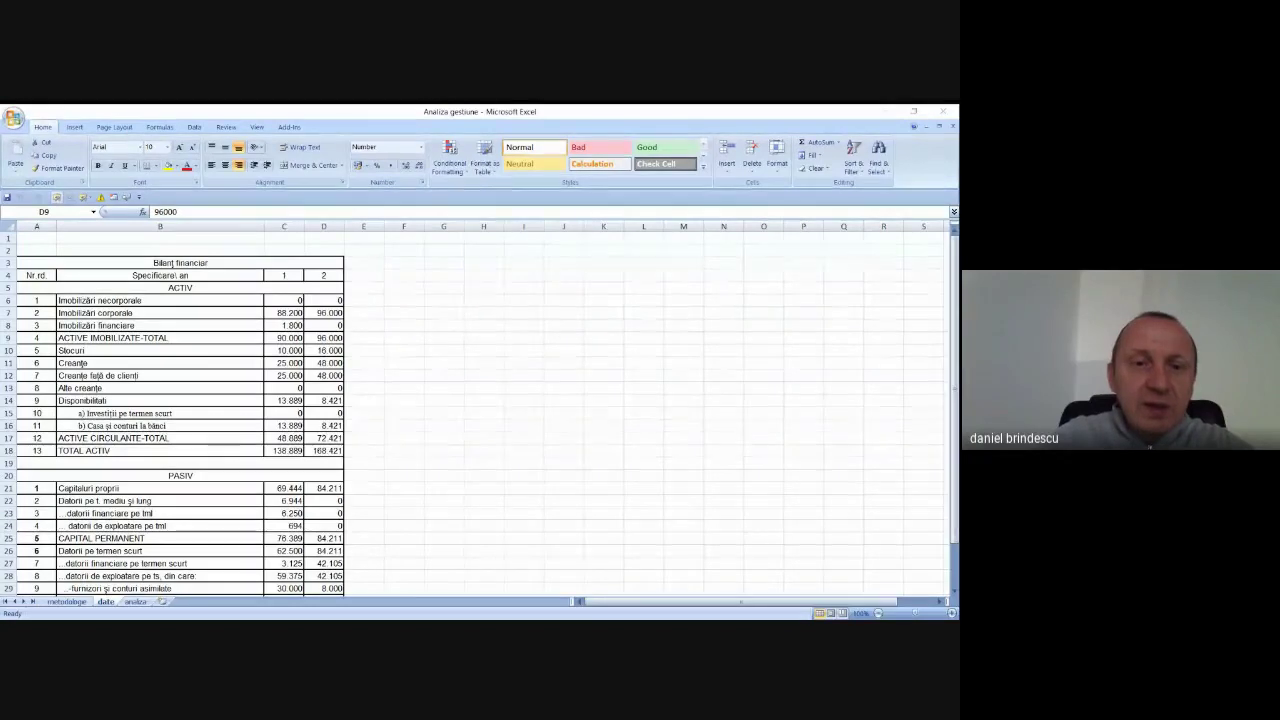
Review the balance sheet columns for years 1 and 2 on the date sheet, including the Cifra de afaceri row.
key(alt+Tab)
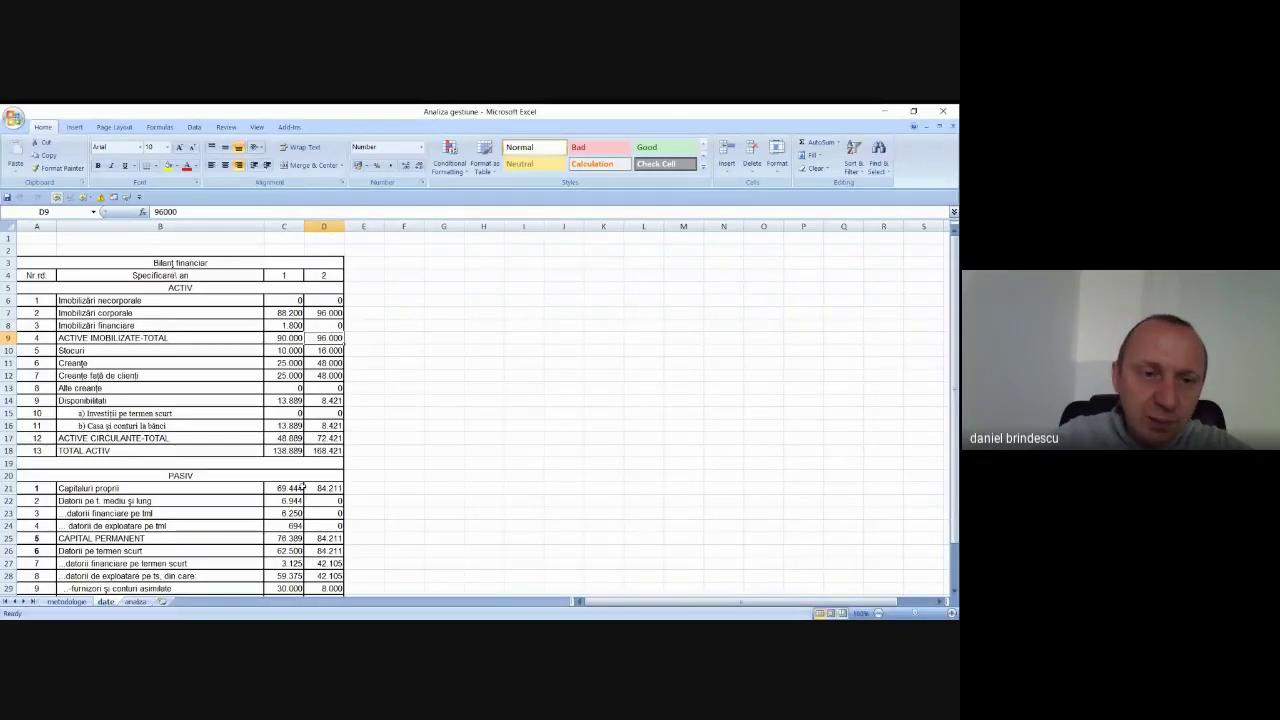
scroll(287, 447, down, 2)
scroll(290, 400, up, 2)
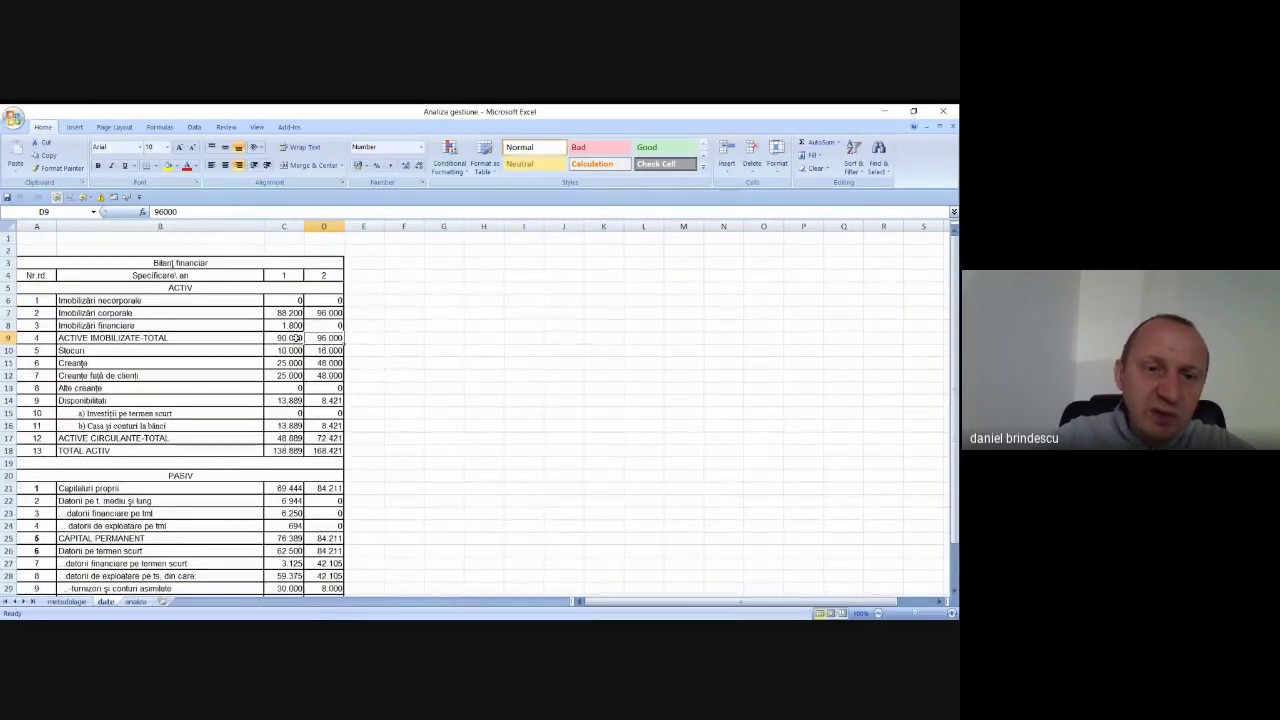
click(284, 226)
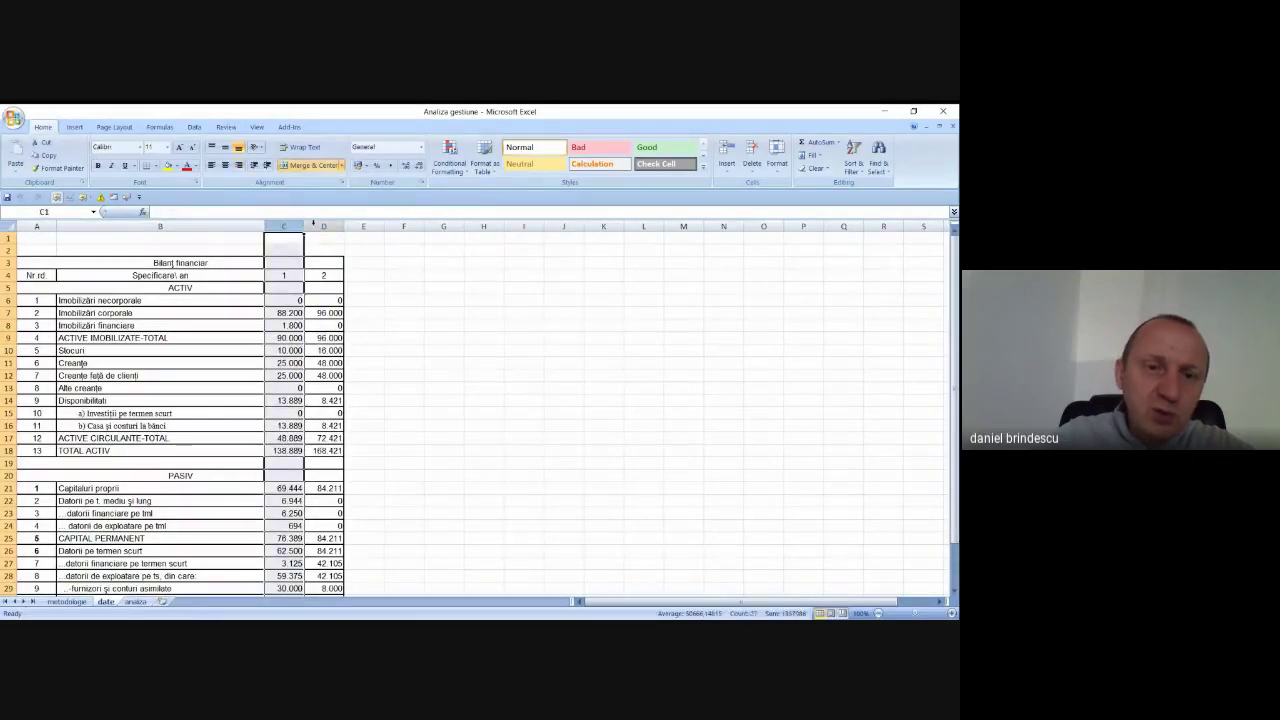
click(322, 226)
scroll(292, 383, down, 6)
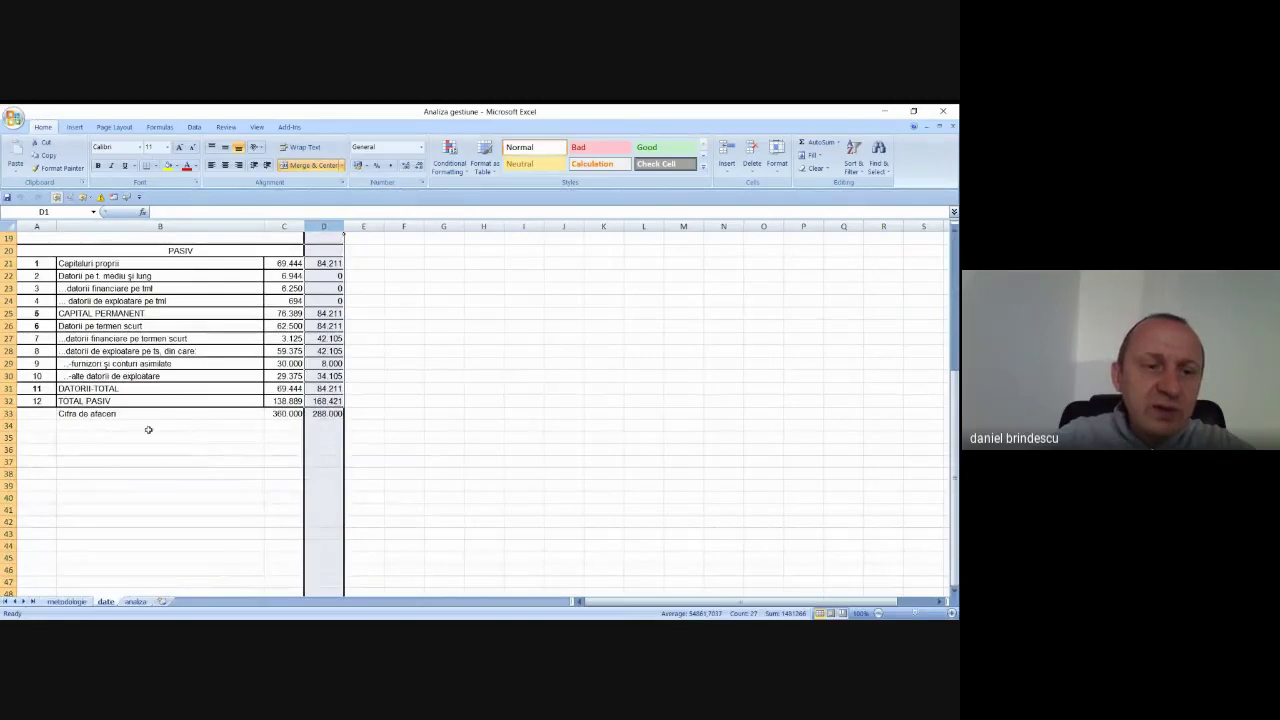
click(276, 413)
click(333, 413)
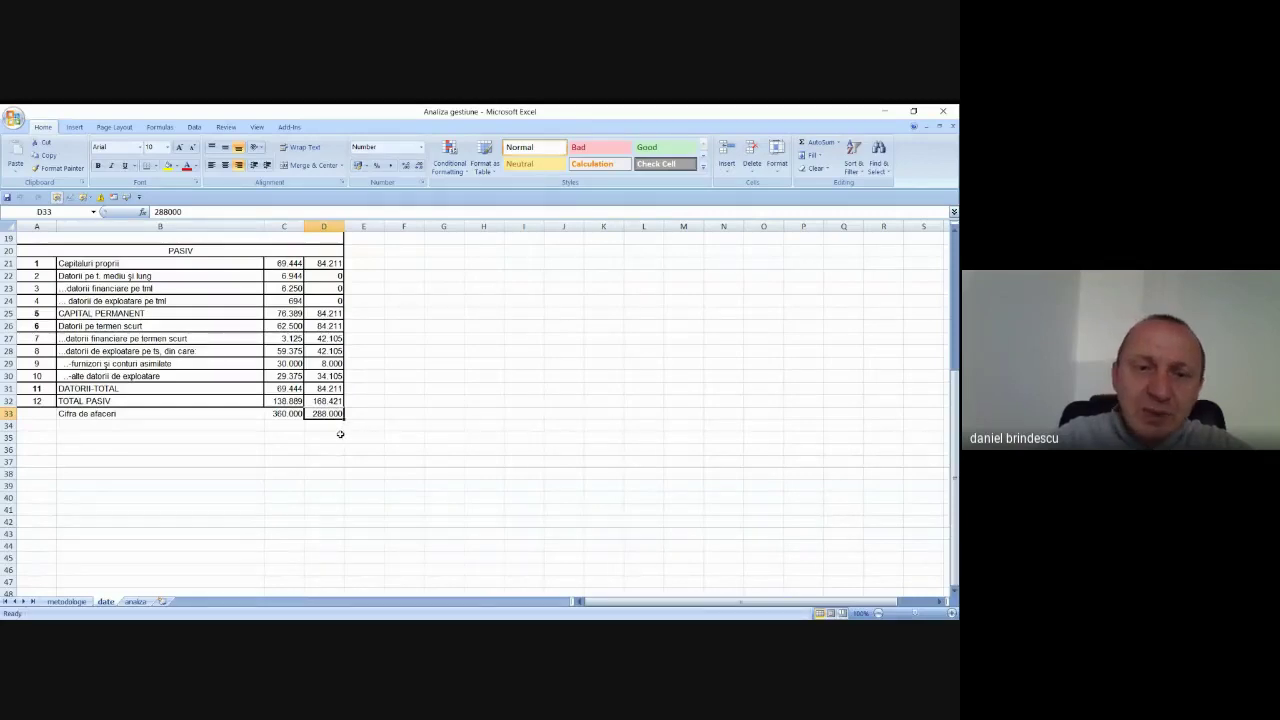
scroll(429, 485, up, 5)
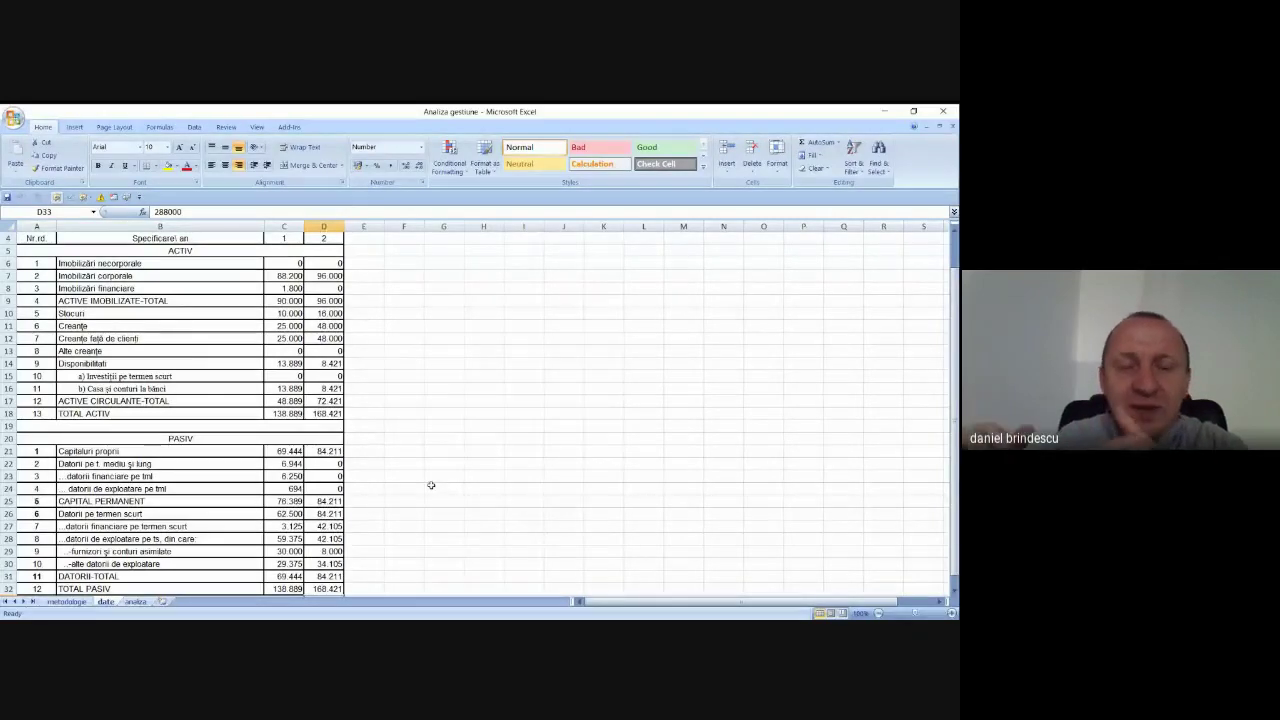
click(483, 426)
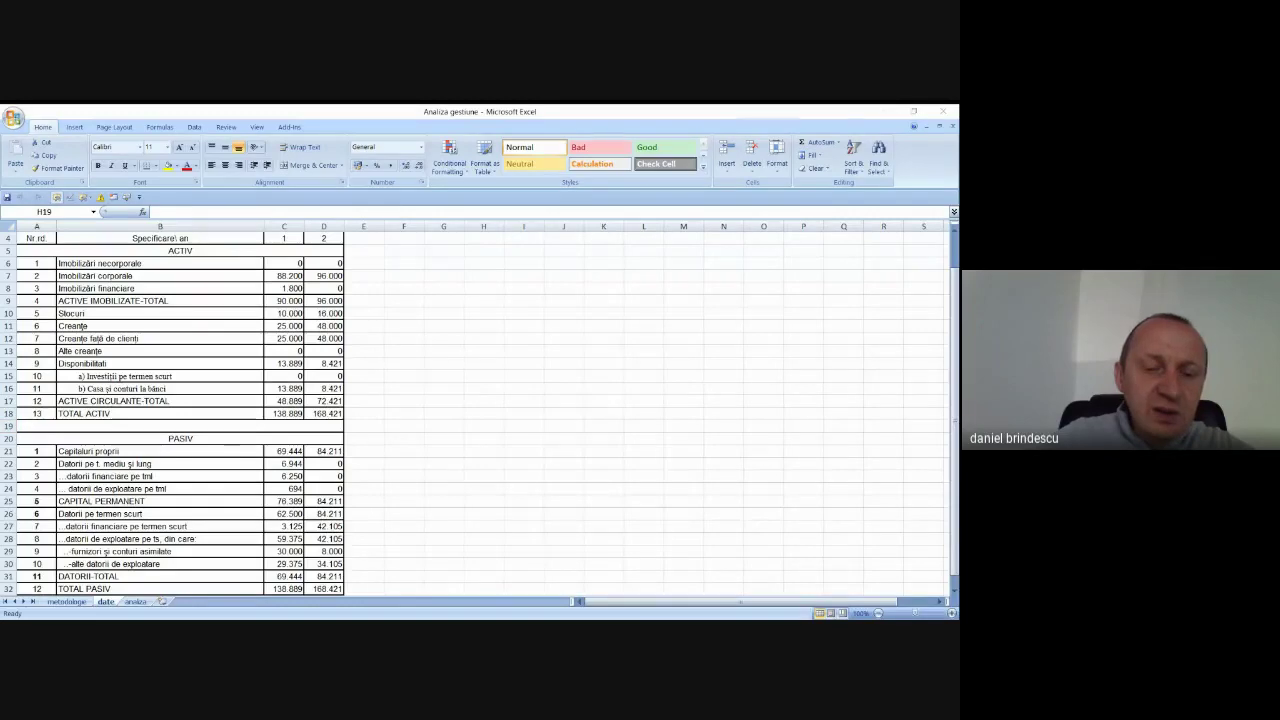
click(572, 408)
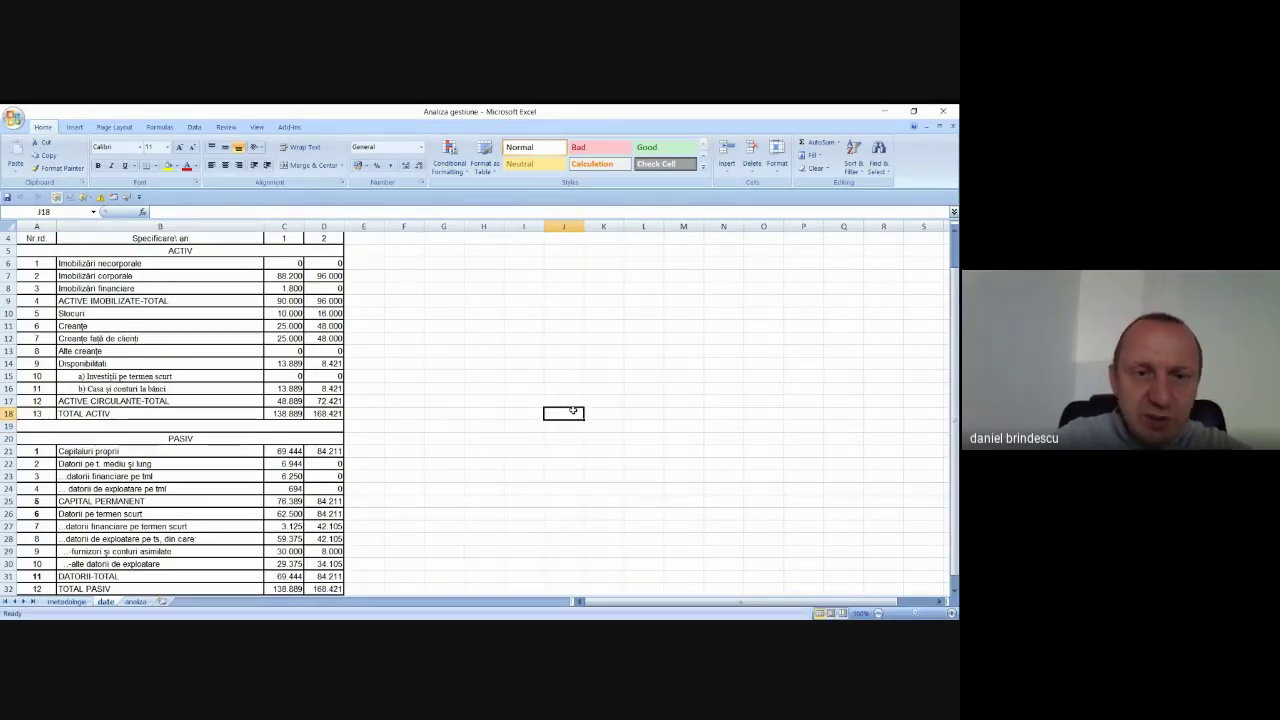
scroll(572, 411, up, 1)
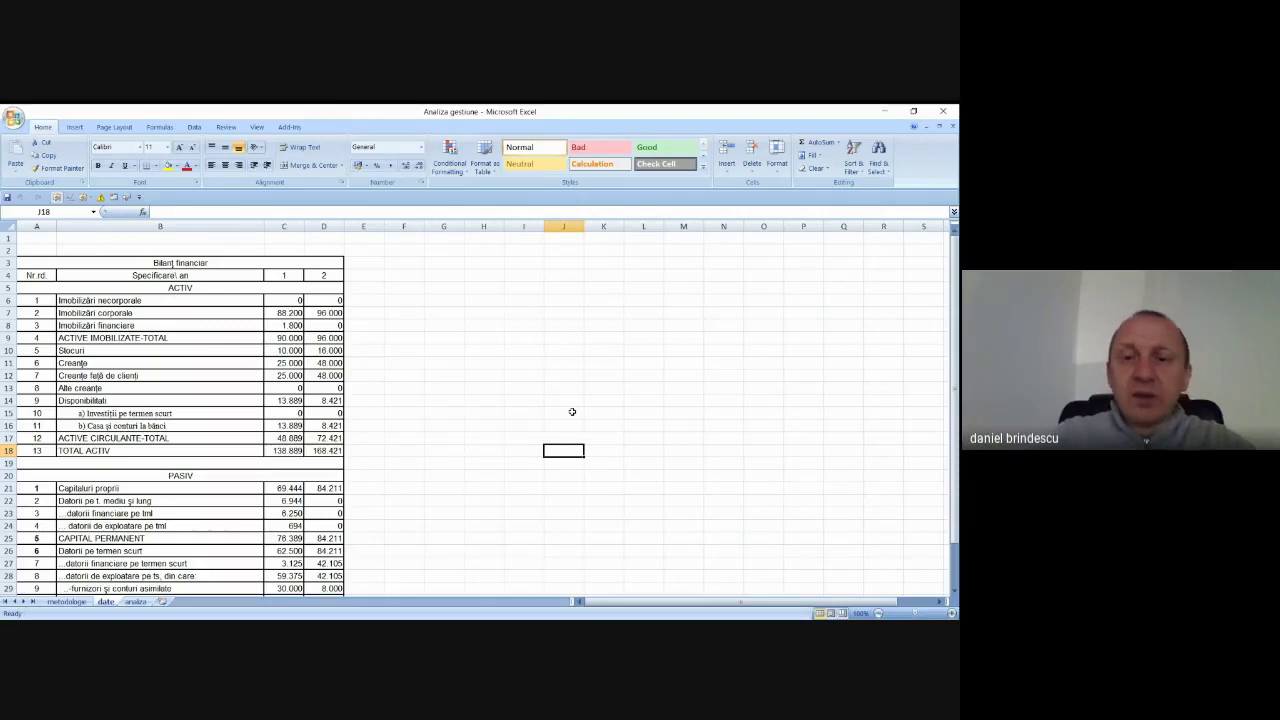
click(617, 356)
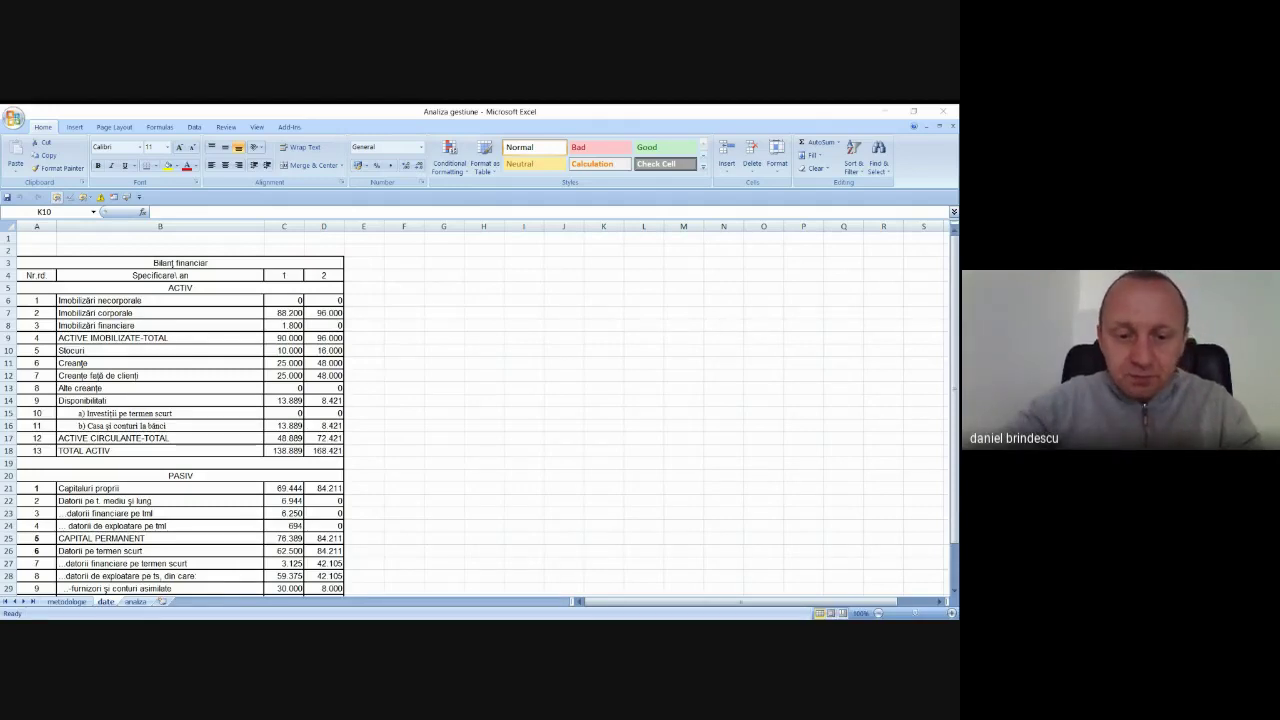
key(alt+Tab)
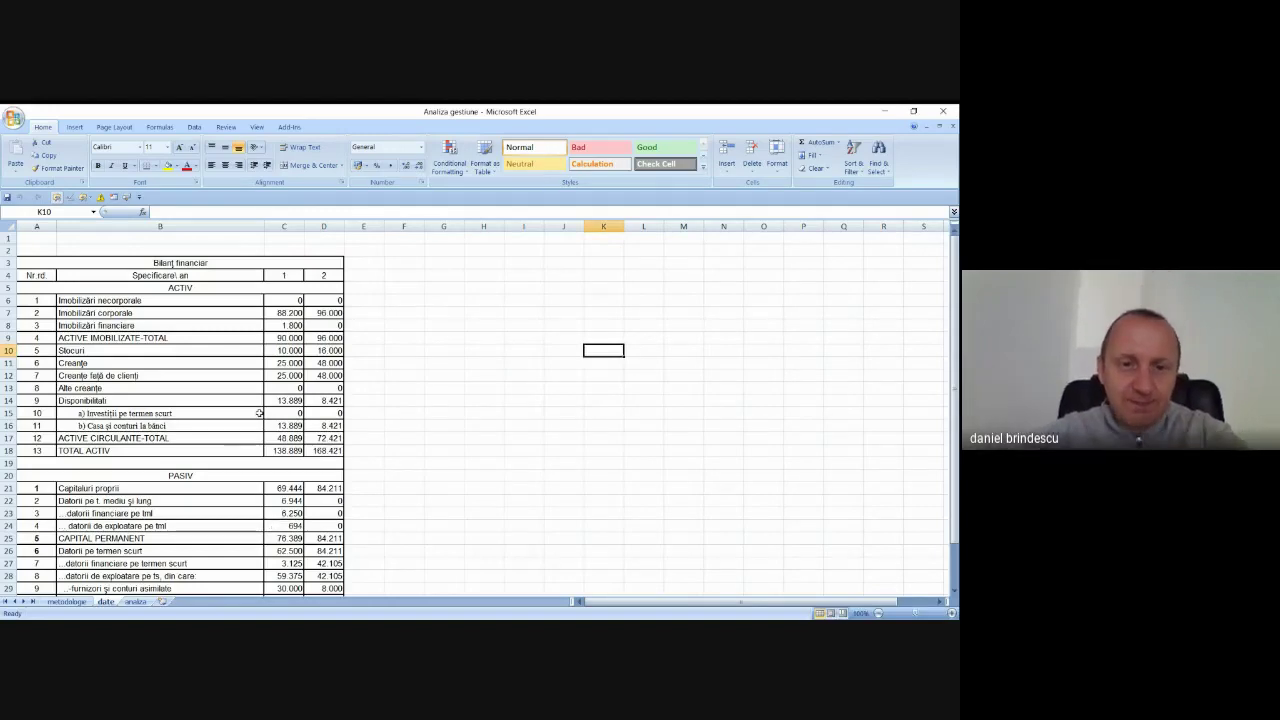
click(536, 324)
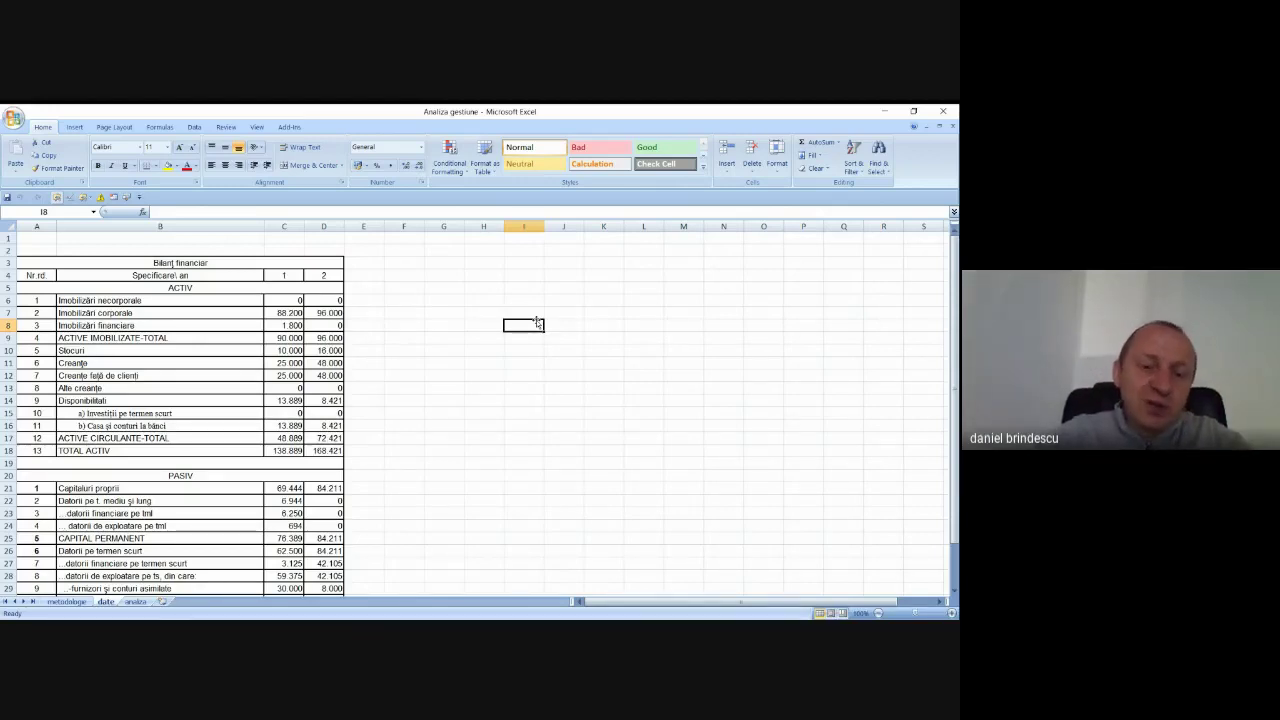
Look over the indicator and variation tables on the analiza sheet, checking back against the balance sheet on the date sheet.
click(135, 601)
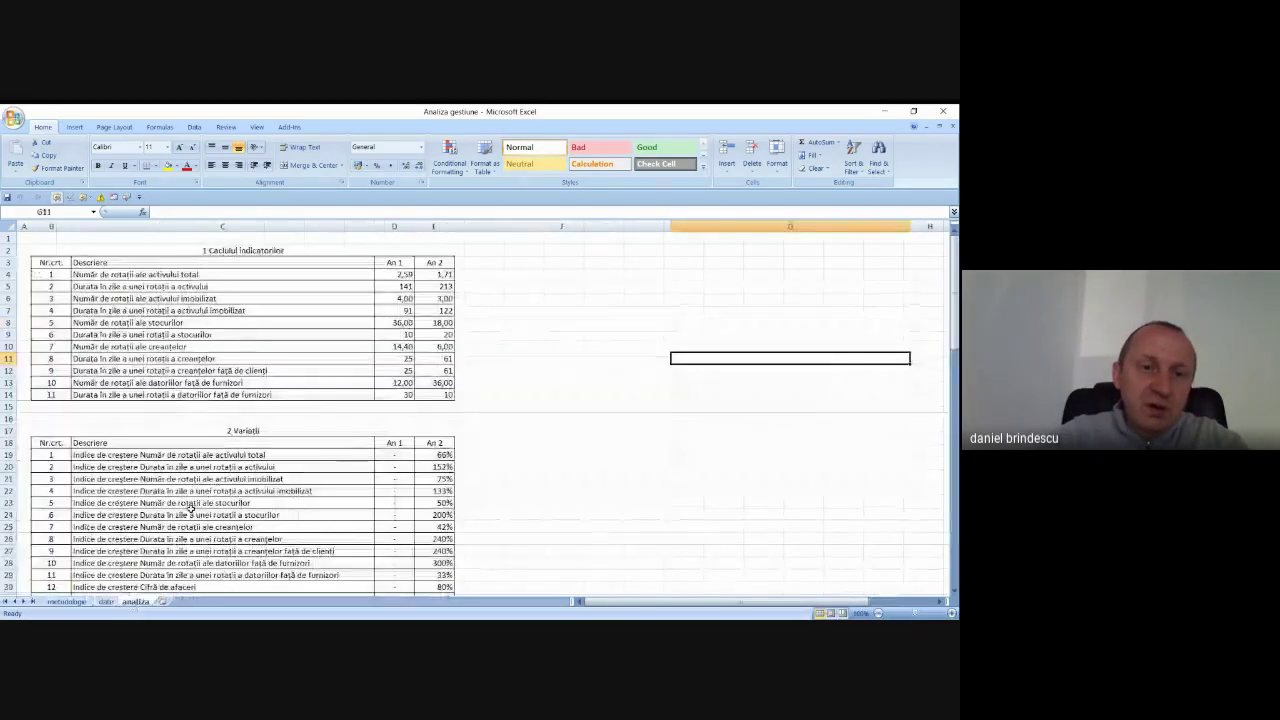
click(204, 249)
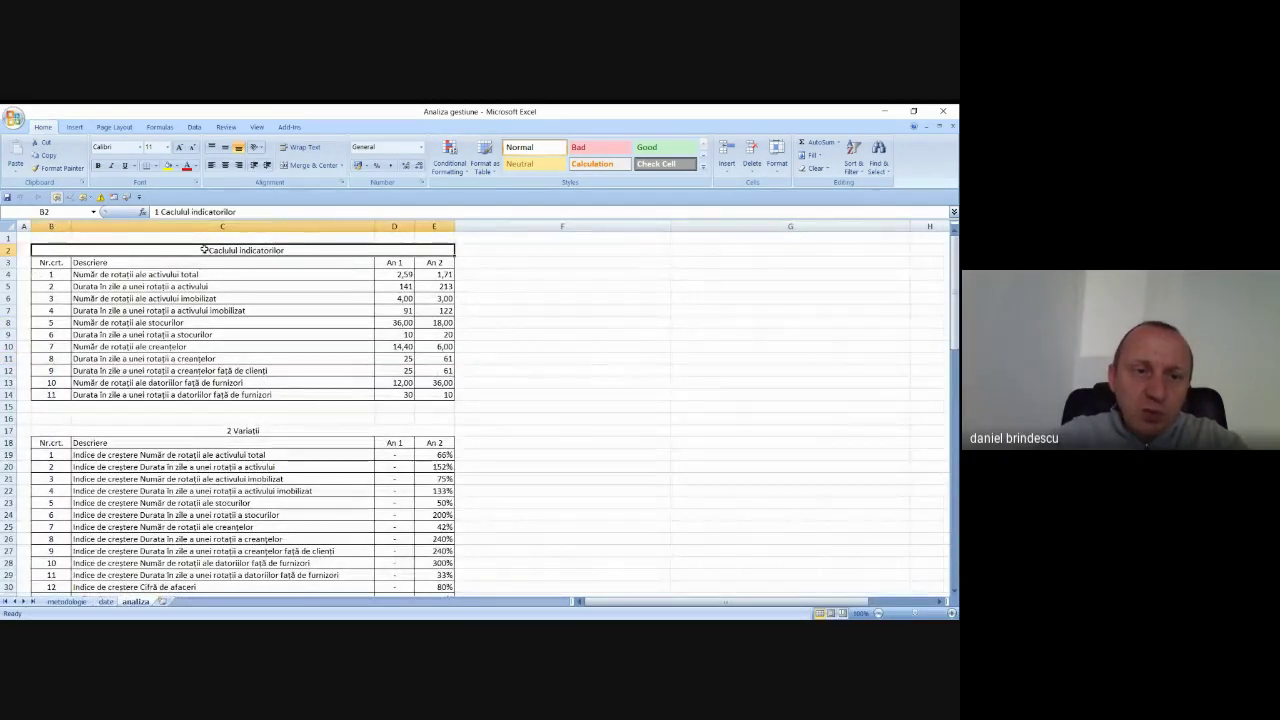
click(539, 291)
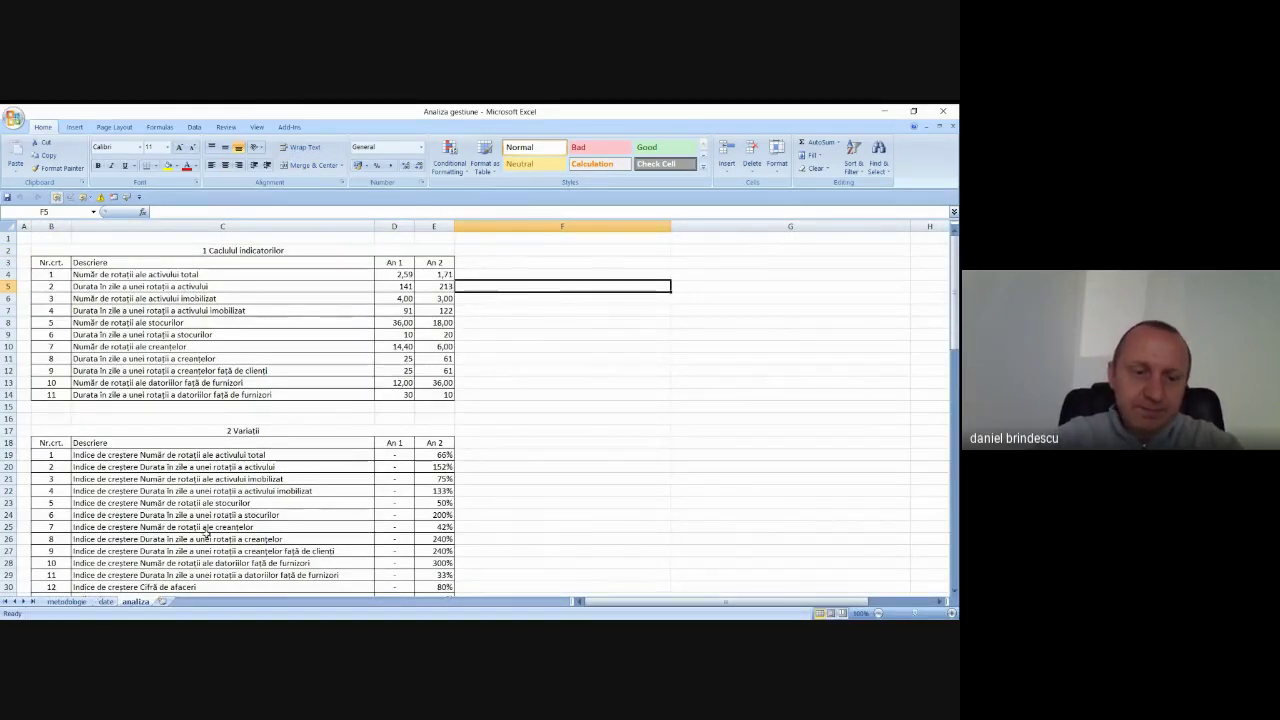
click(106, 601)
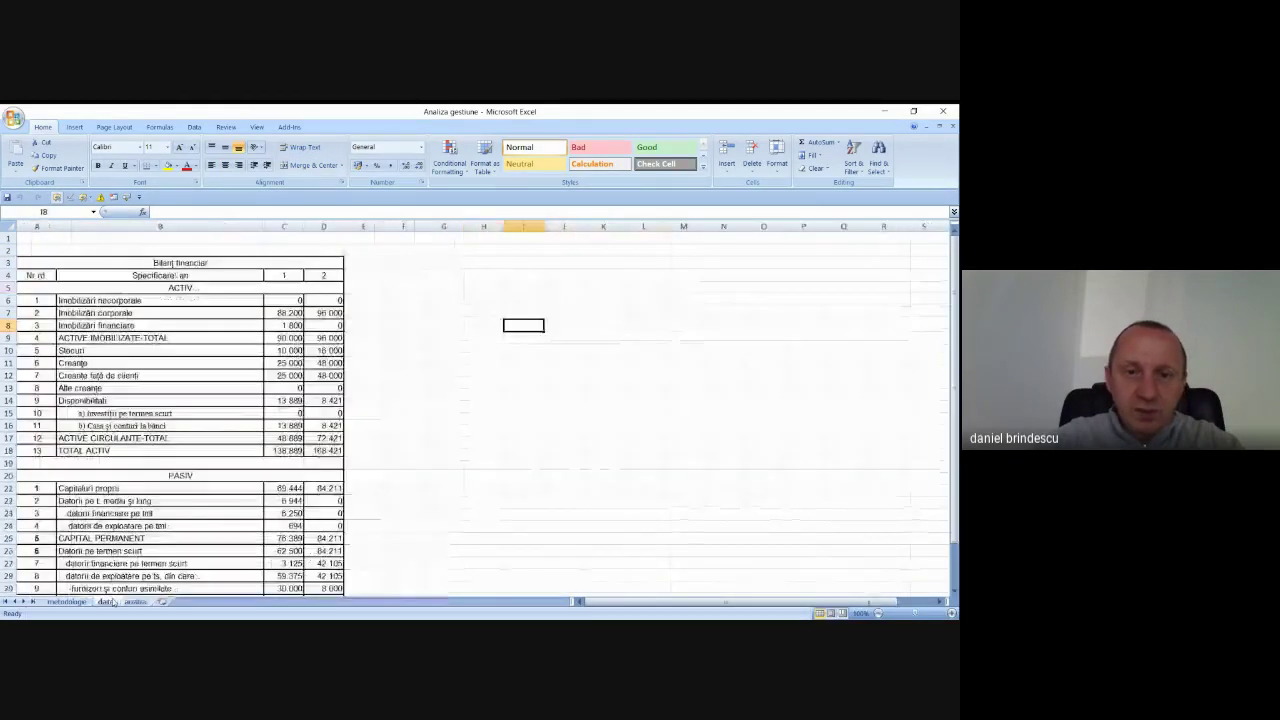
click(572, 451)
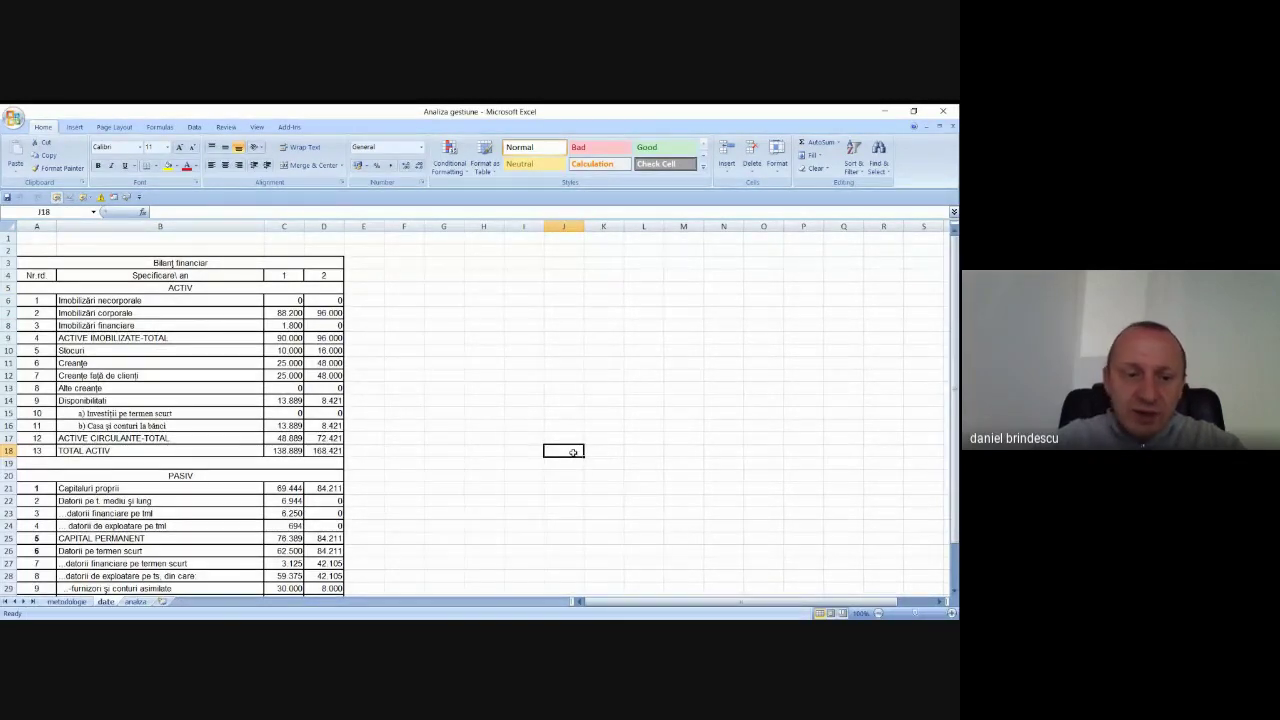
click(135, 601)
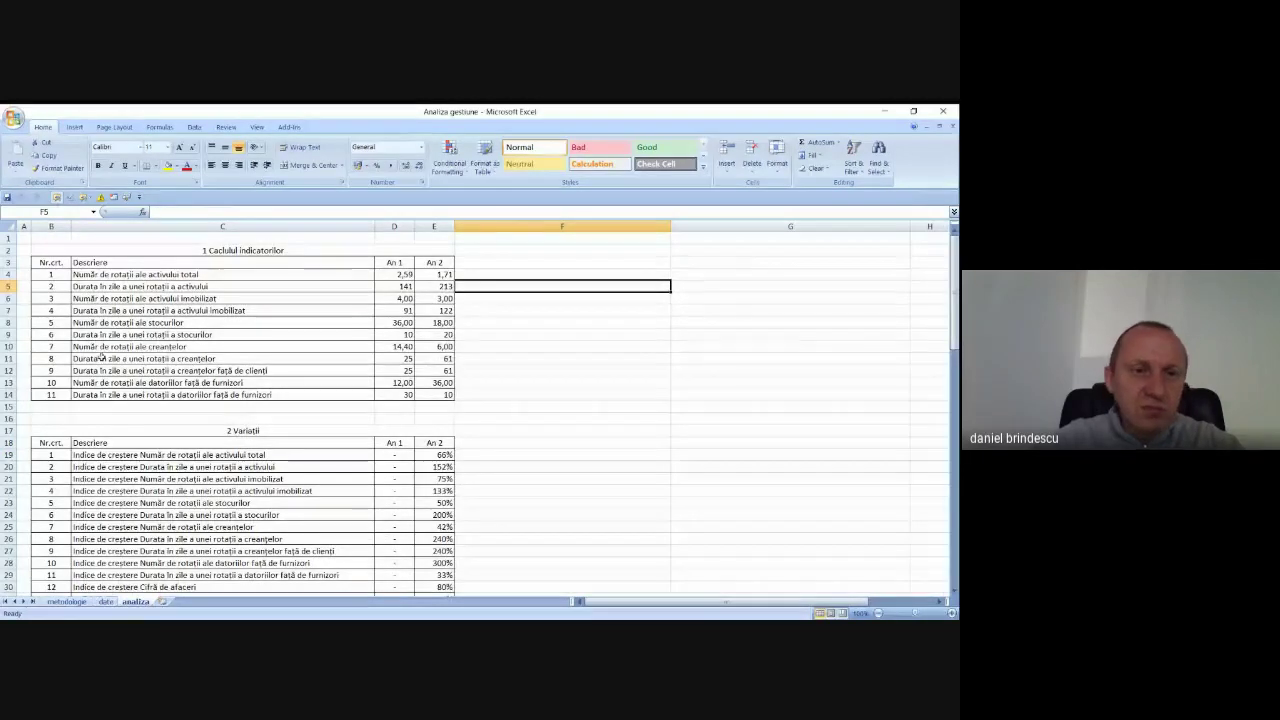
click(519, 335)
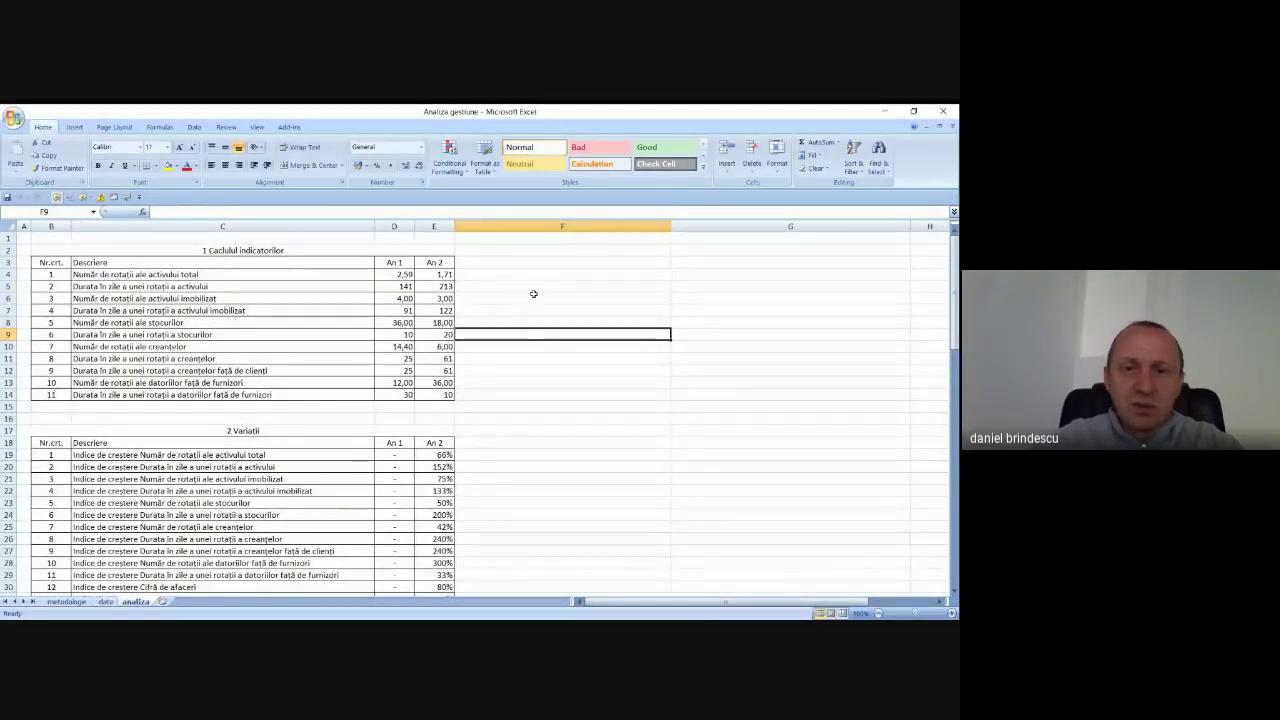
click(500, 275)
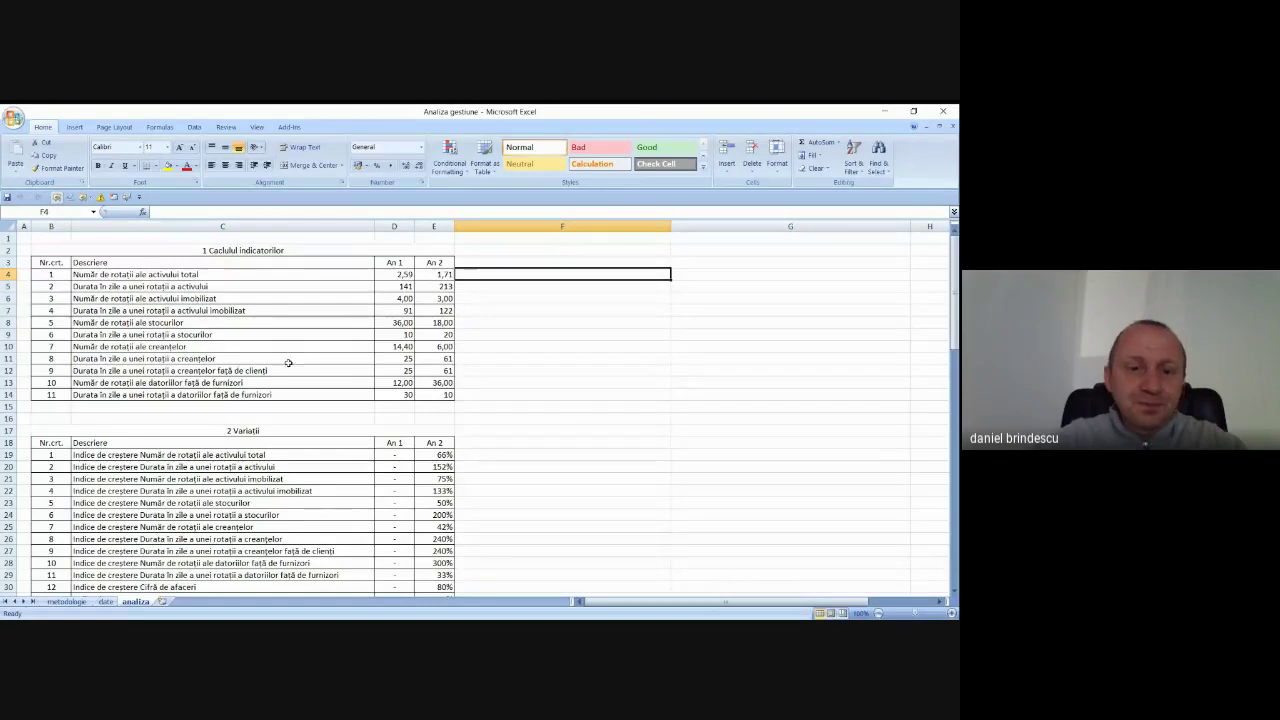
On the metodologie sheet, examine the Activ block and the labels for the number and duration in days of total asset rotations.
click(66, 601)
scroll(158, 515, up, 20)
scroll(162, 508, up, 3)
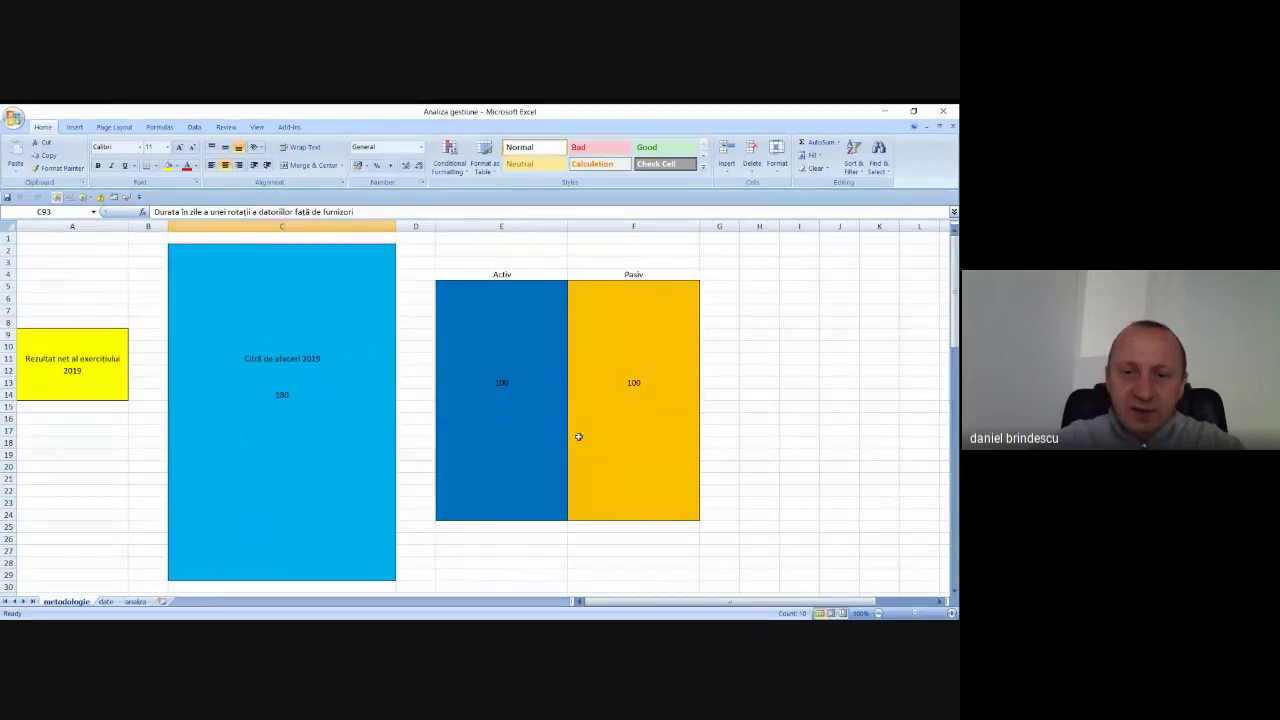
drag(497, 287, 493, 514)
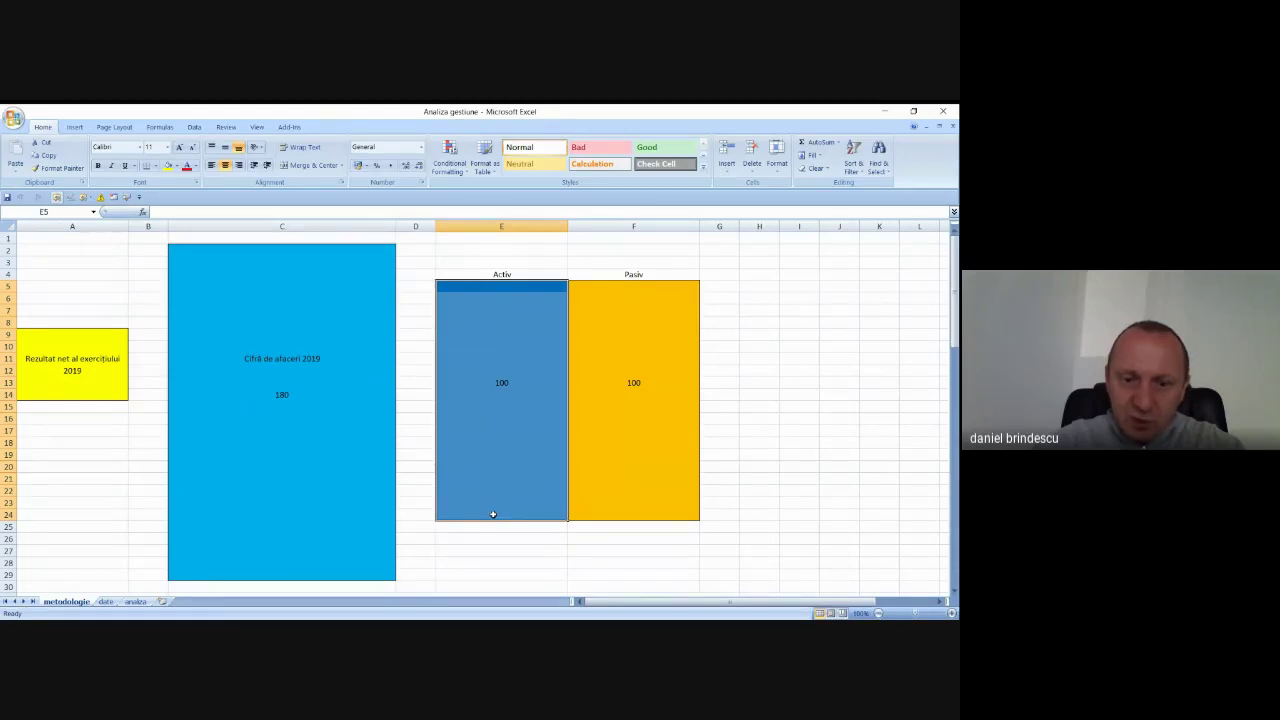
scroll(490, 514, down, 5)
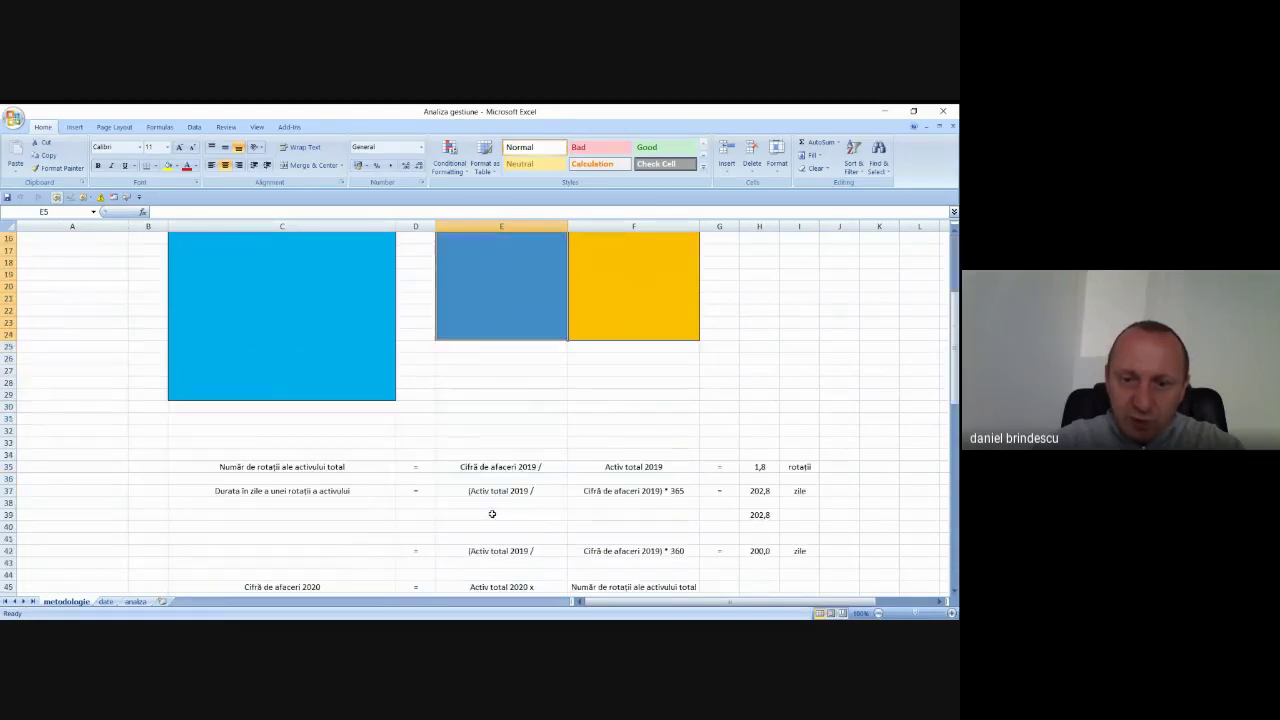
click(315, 466)
click(327, 487)
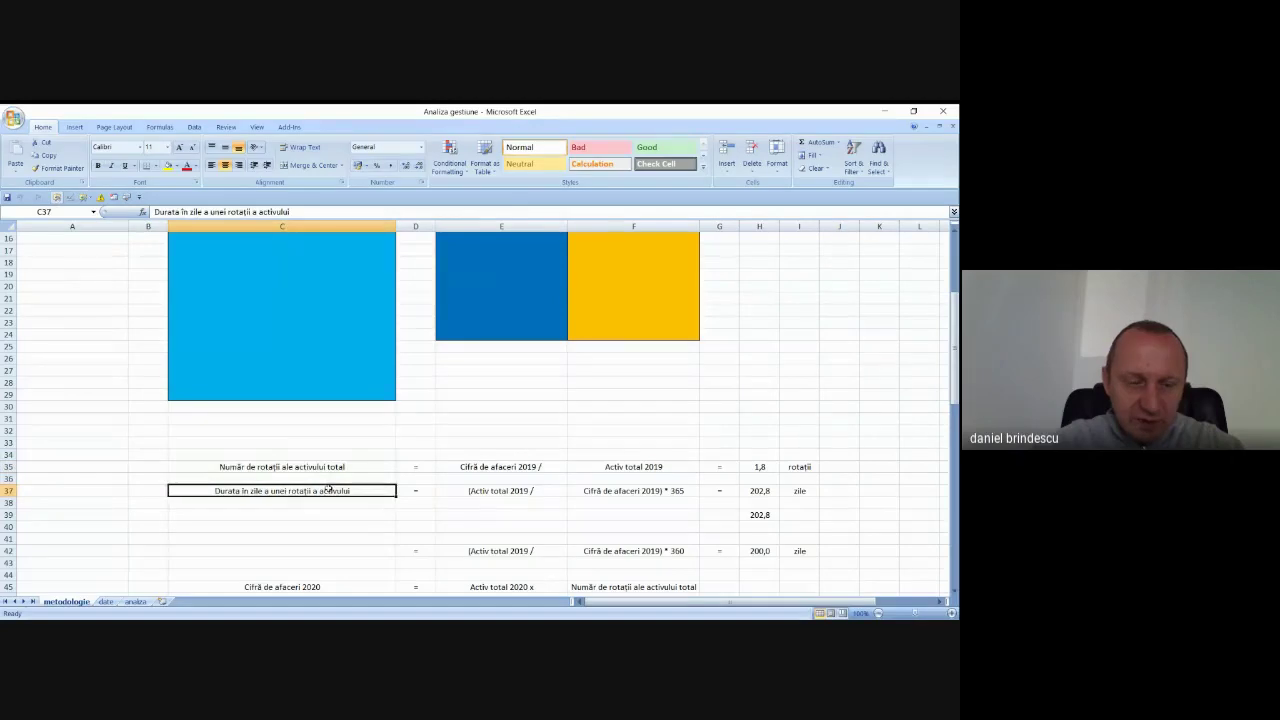
Read the enlarged asset rotation formulas and their results in rows 35 to 47 of the metodologie sheet.
scroll(330, 489, up, 3)
click(614, 424)
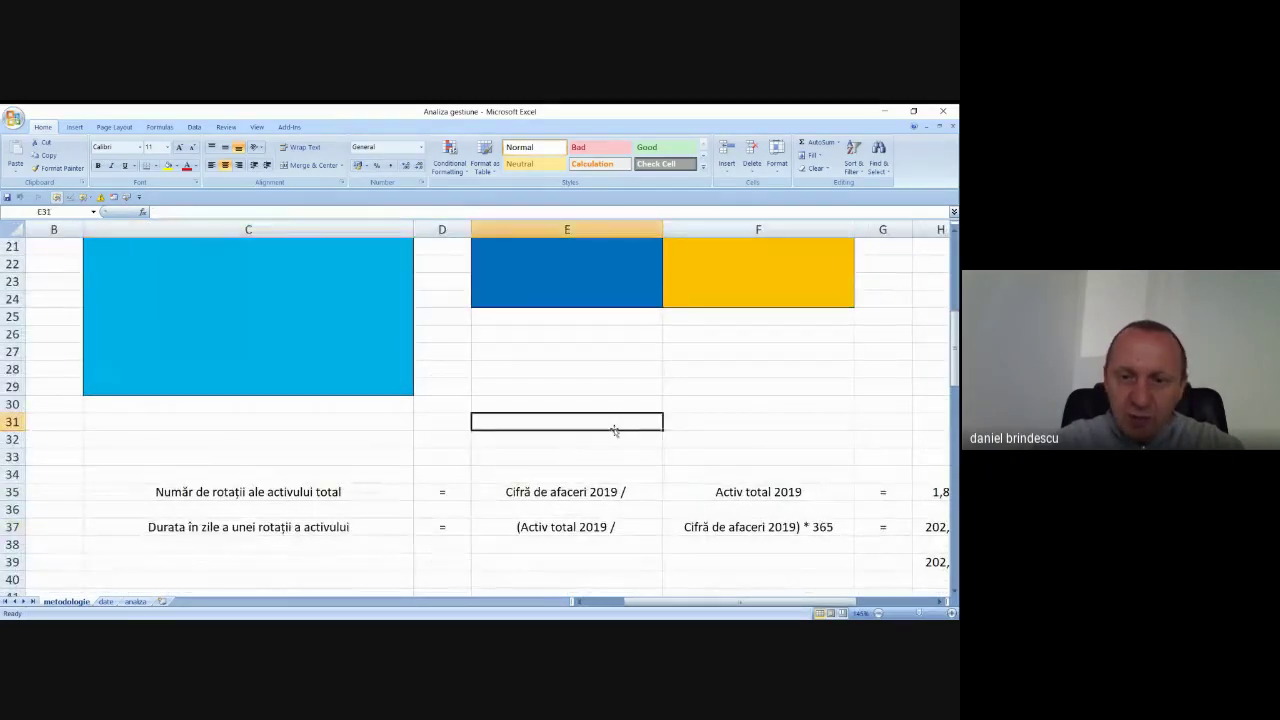
scroll(614, 431, down, 3)
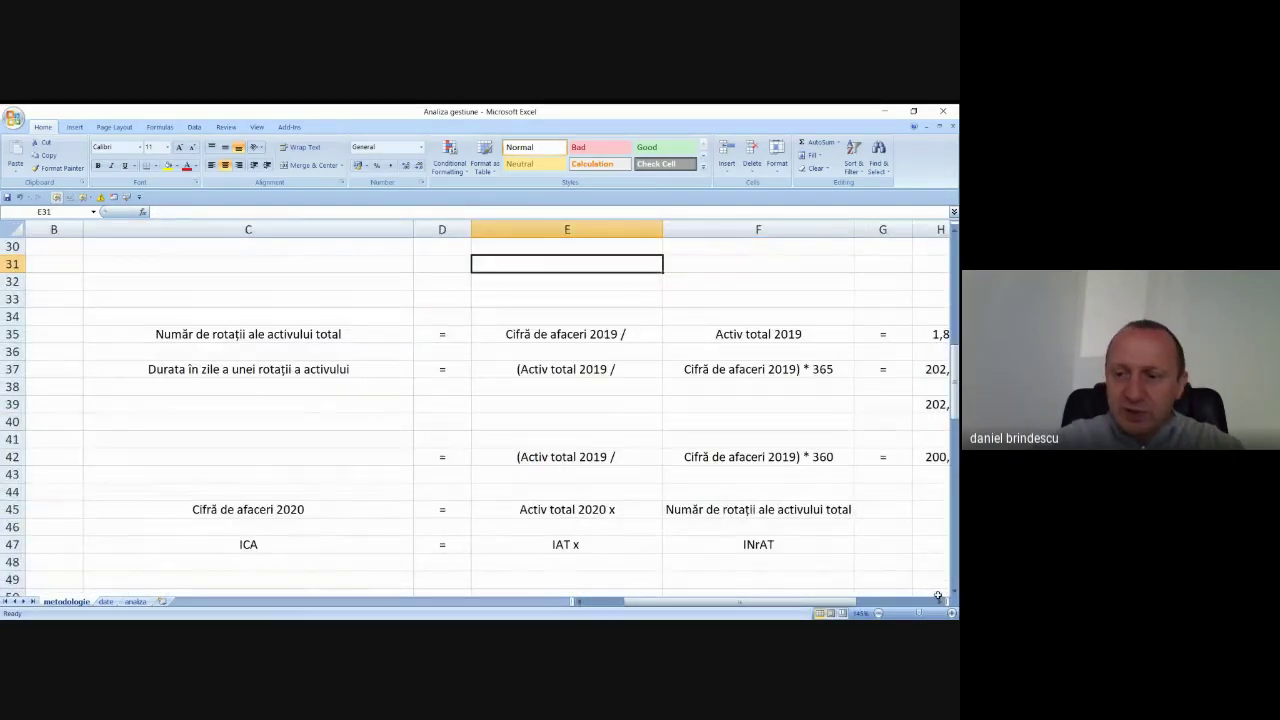
scroll(784, 457, right, 2)
click(784, 457)
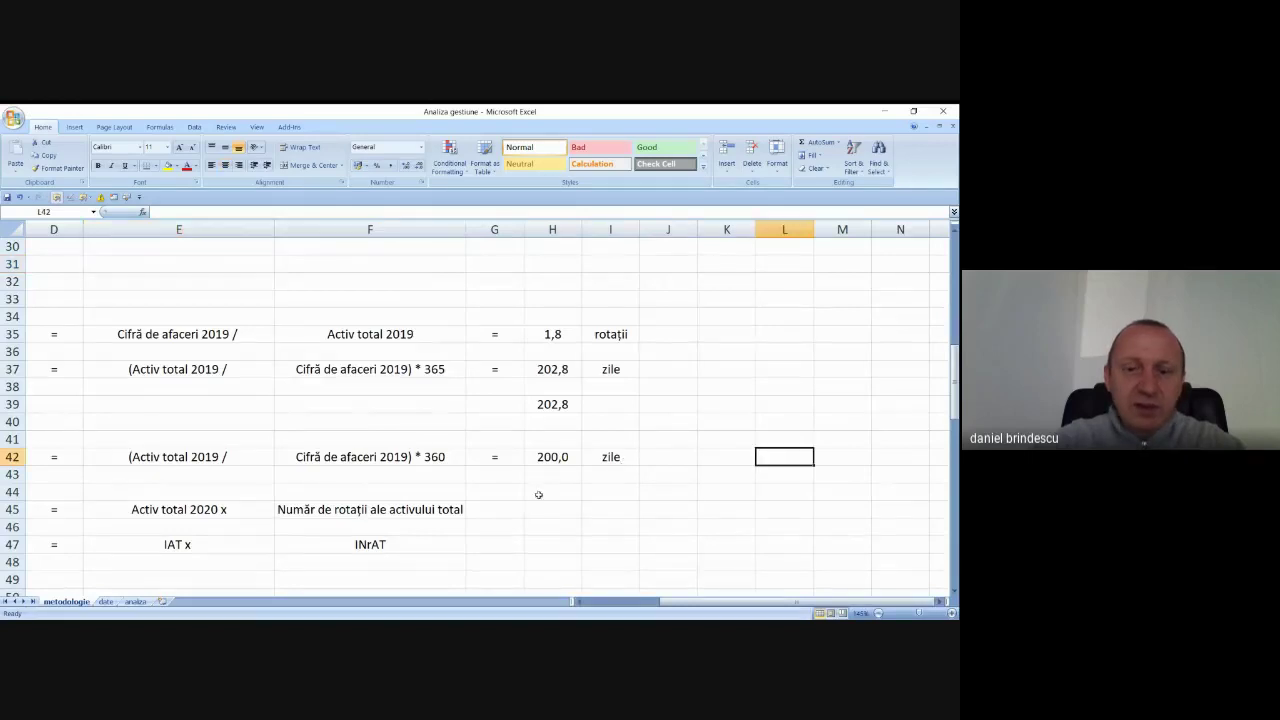
scroll(646, 549, up, 1)
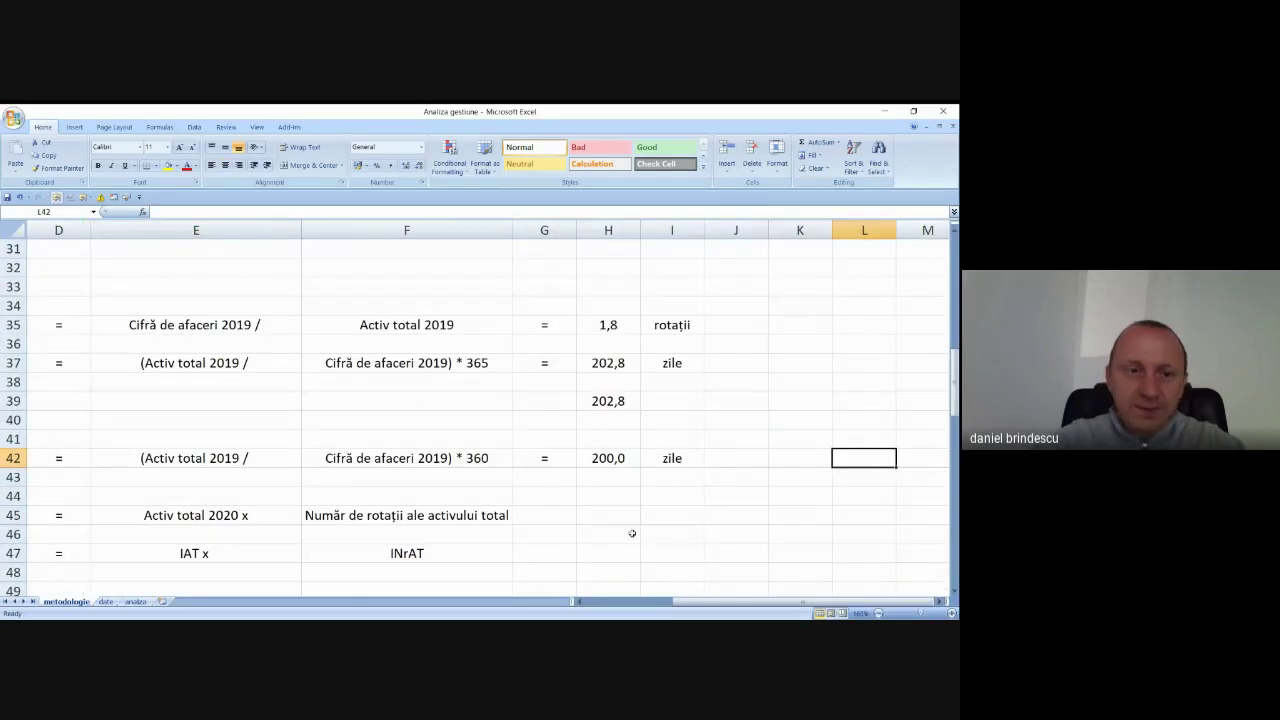
drag(705, 597, 697, 600)
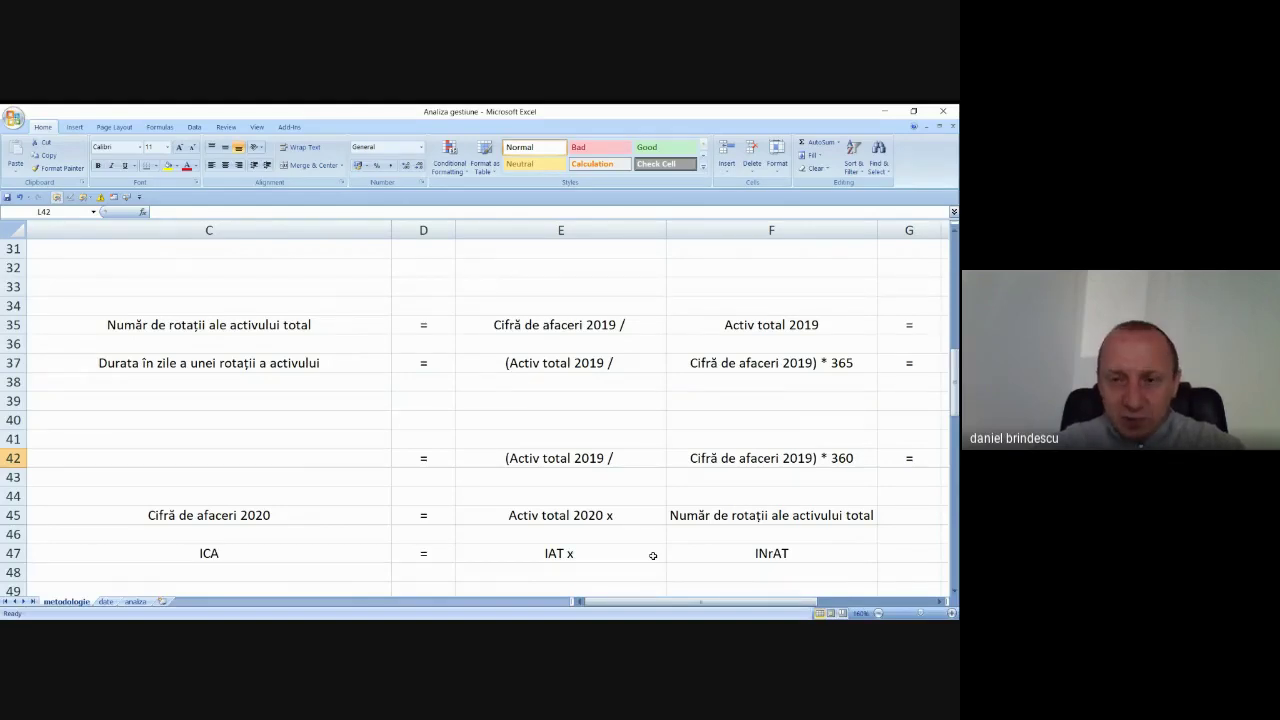
Return to the diagram on the metodologie sheet and compare the Activ block with the Cifră de afaceri 2019 block, finishing on cell E13.
scroll(652, 555, up, 10)
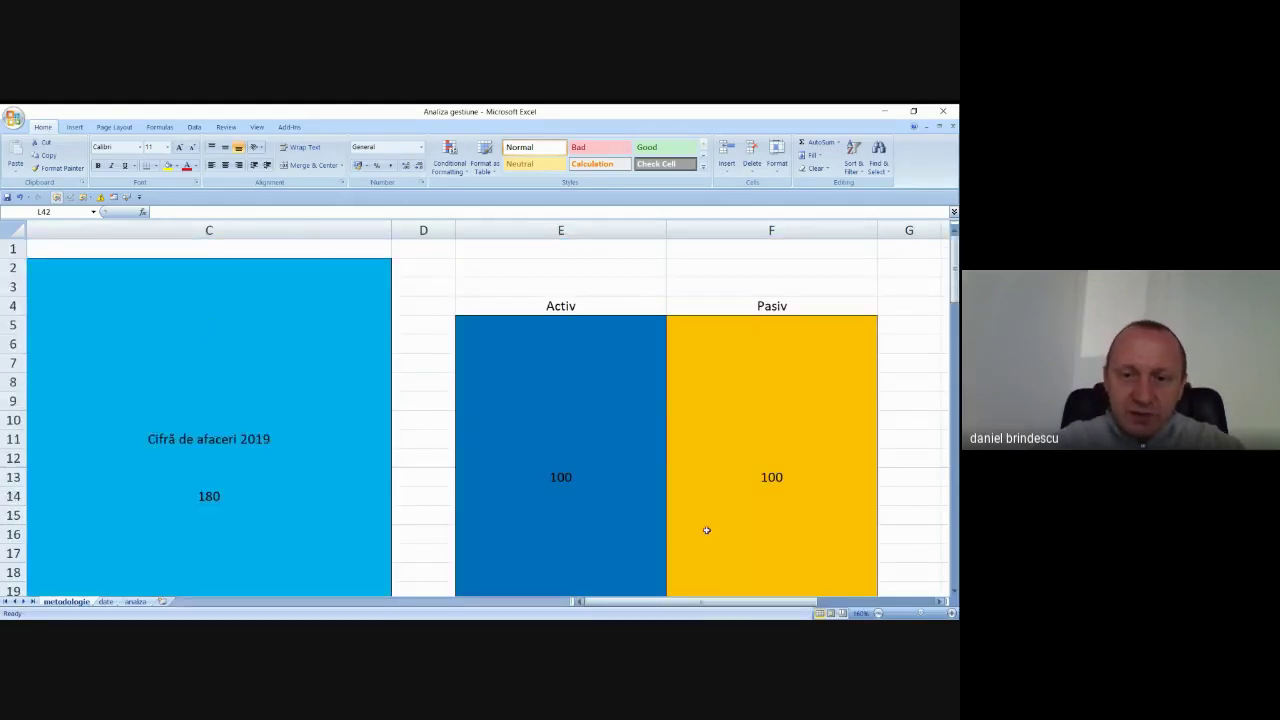
scroll(676, 484, down, 2)
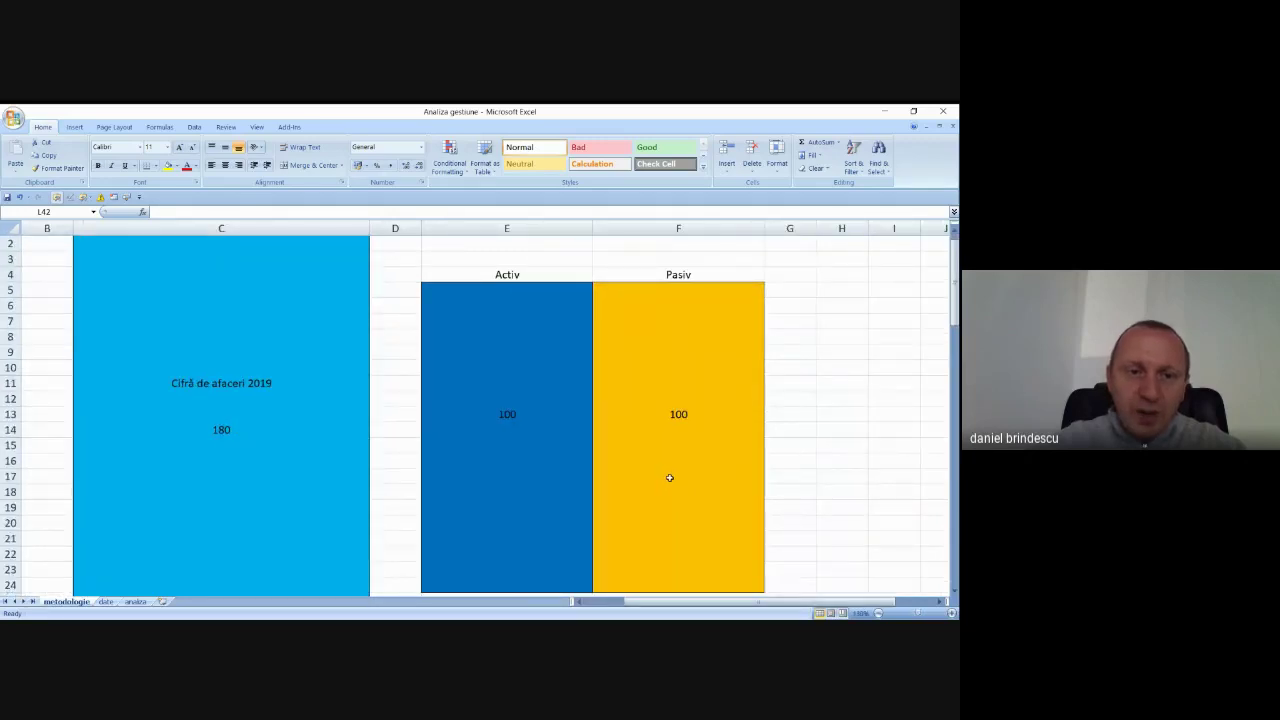
scroll(669, 478, down, 1)
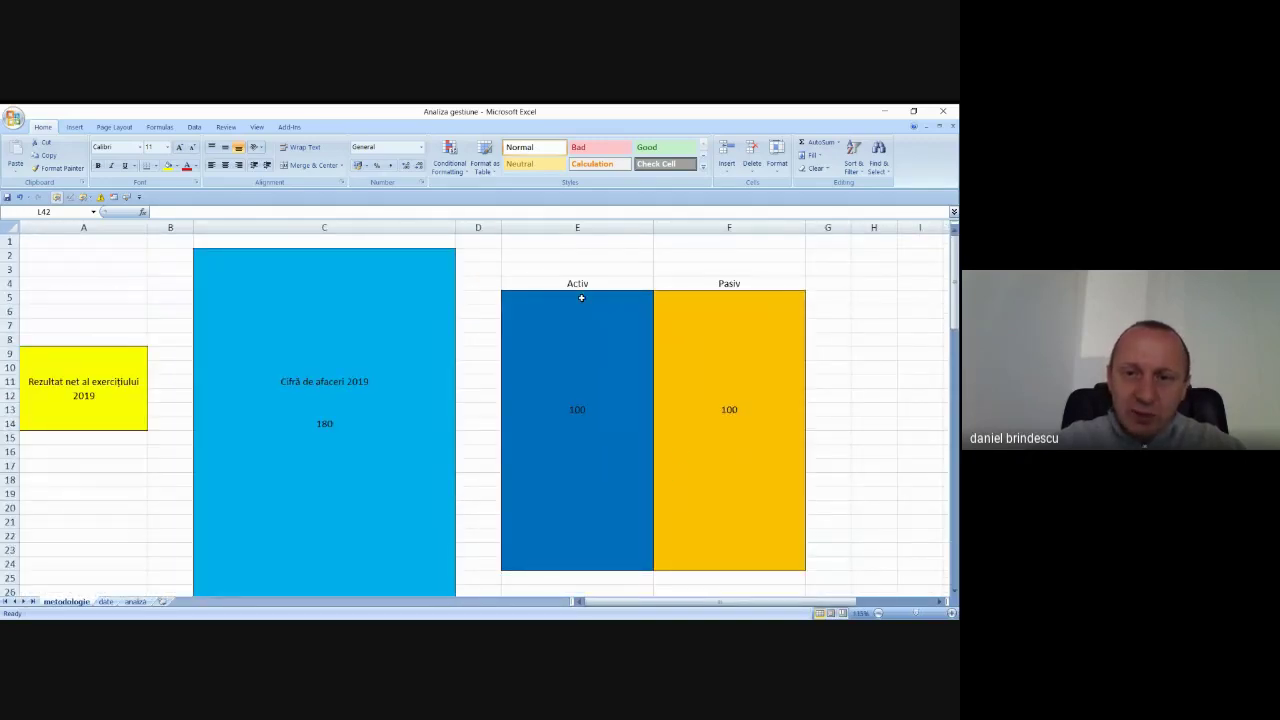
drag(588, 300, 574, 562)
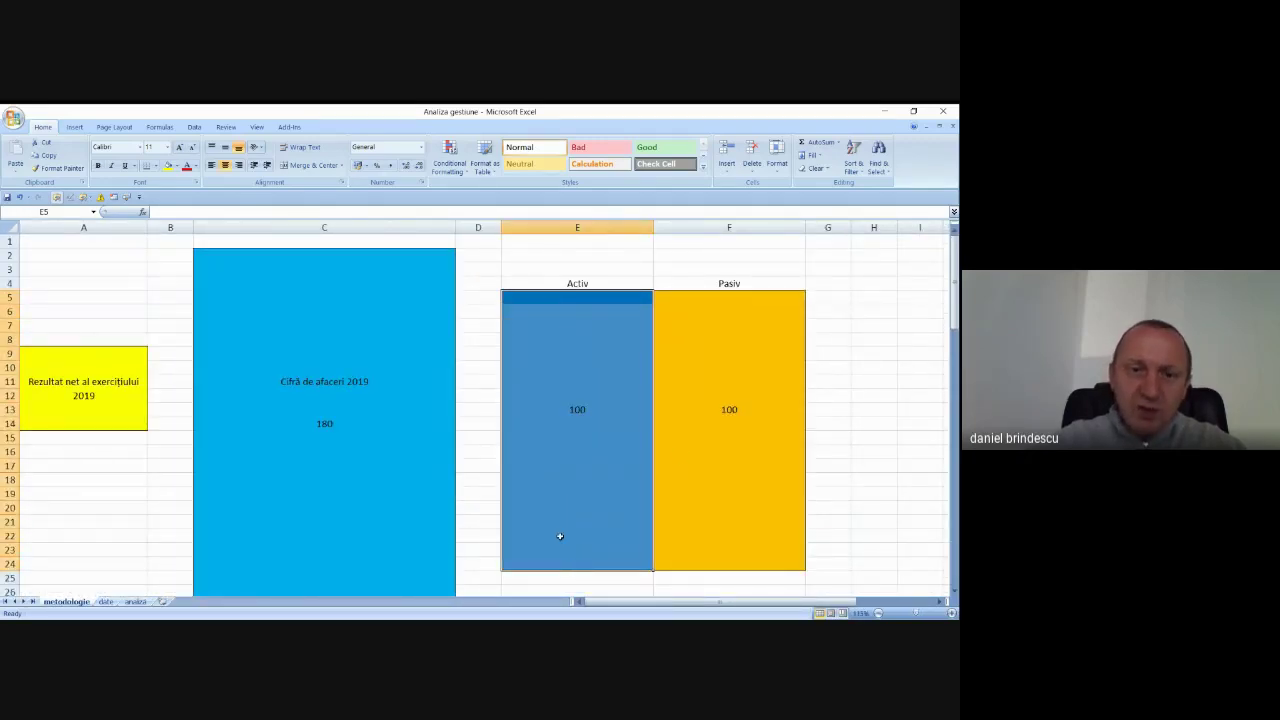
drag(309, 253, 345, 595)
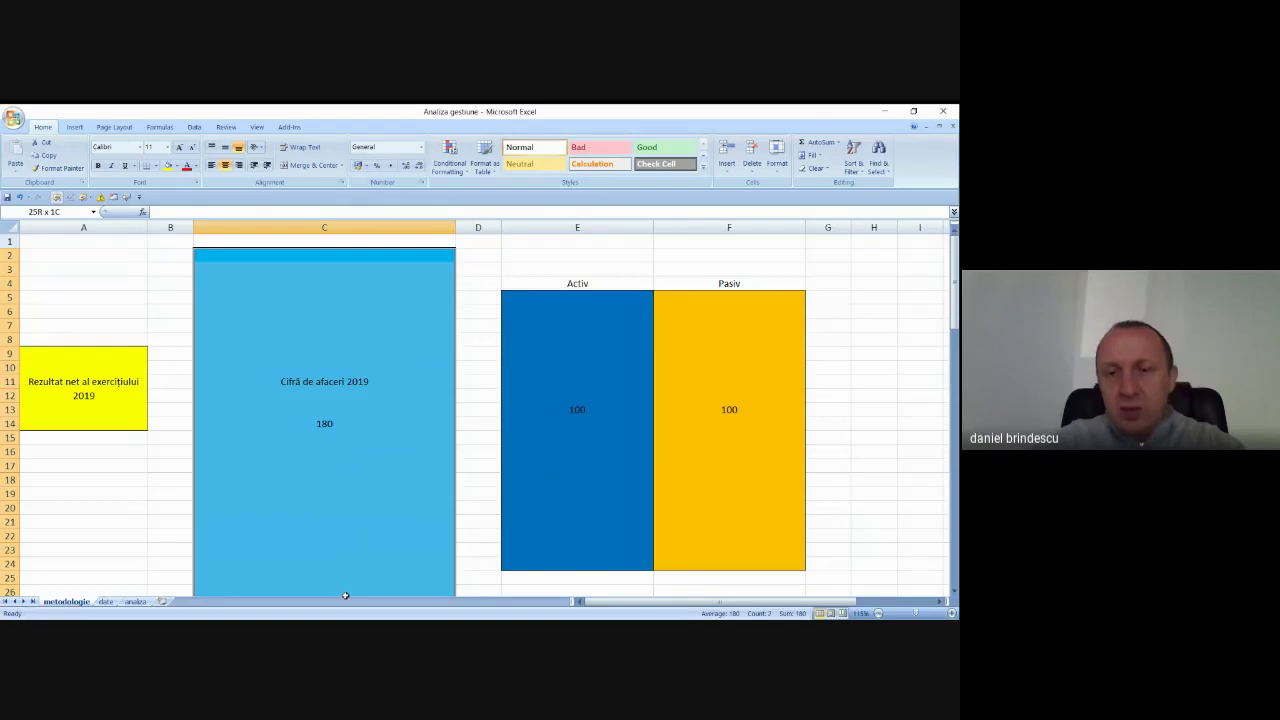
drag(345, 595, 345, 595)
drag(562, 297, 554, 562)
click(581, 408)
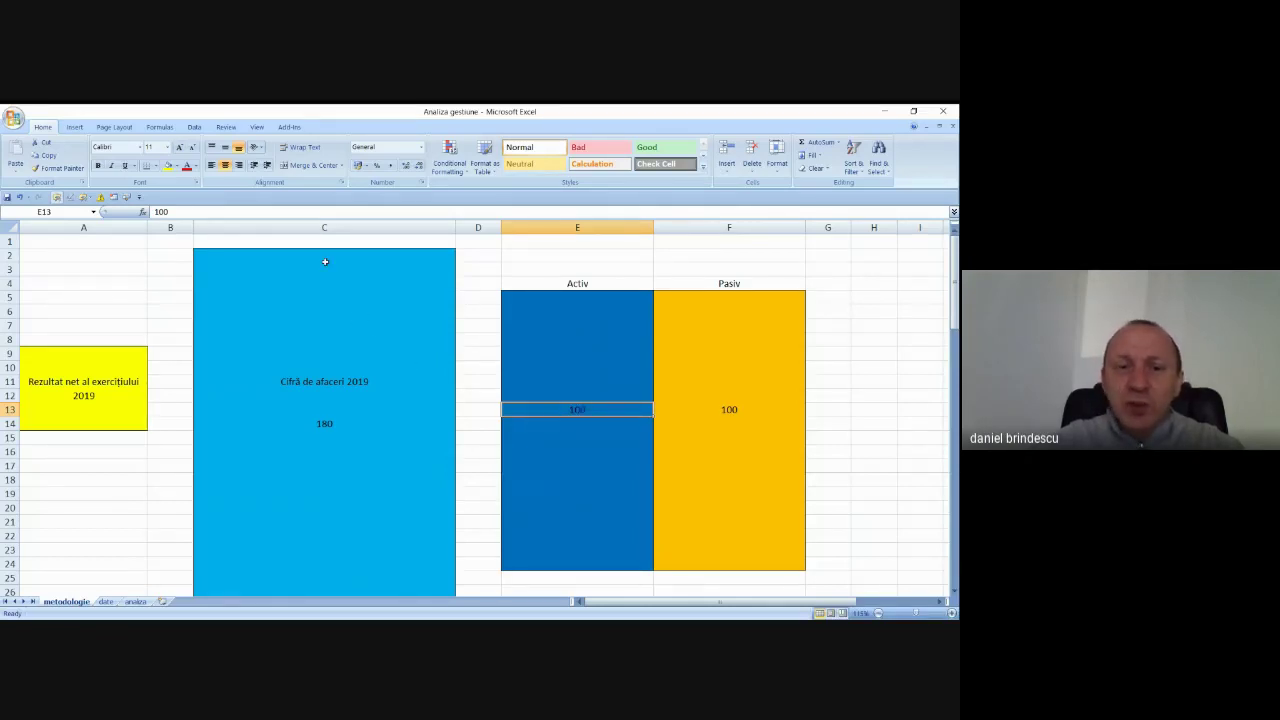
Trace the row 35 total asset rotation count from its turnover and total assets labels to the H35 formula and its source cells in the diagram.
drag(326, 255, 378, 457)
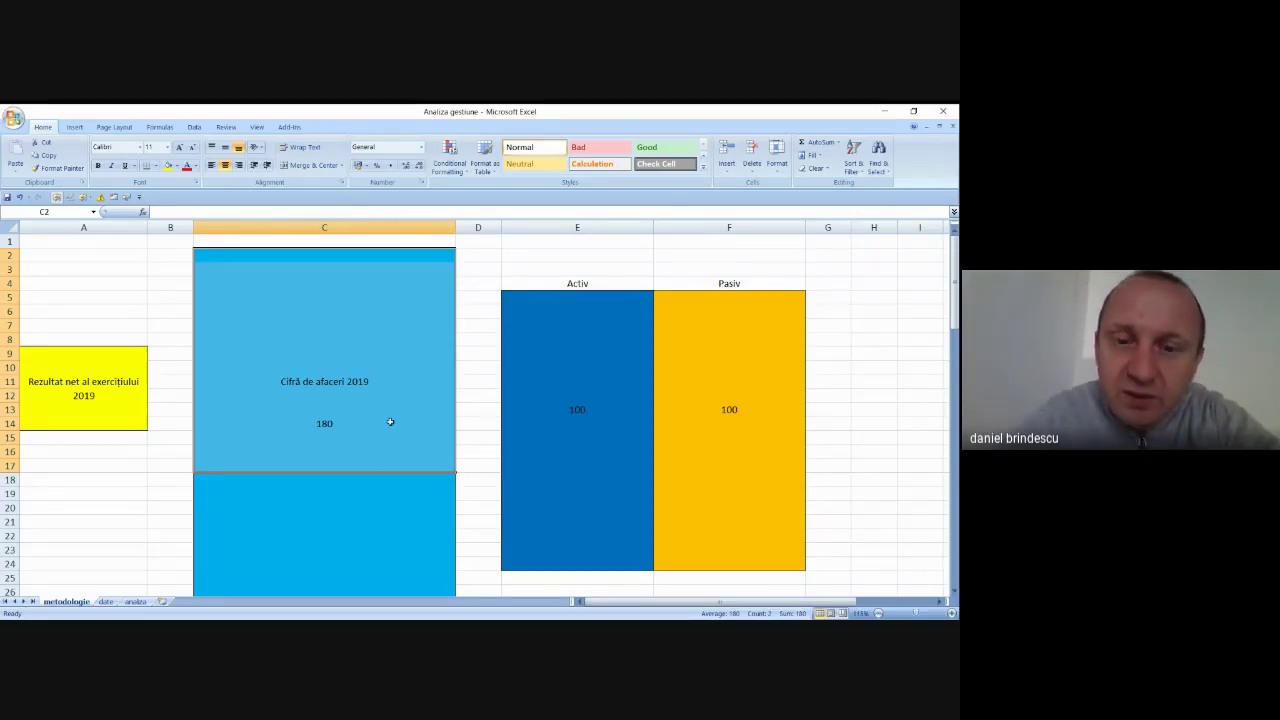
scroll(390, 422, down, 6)
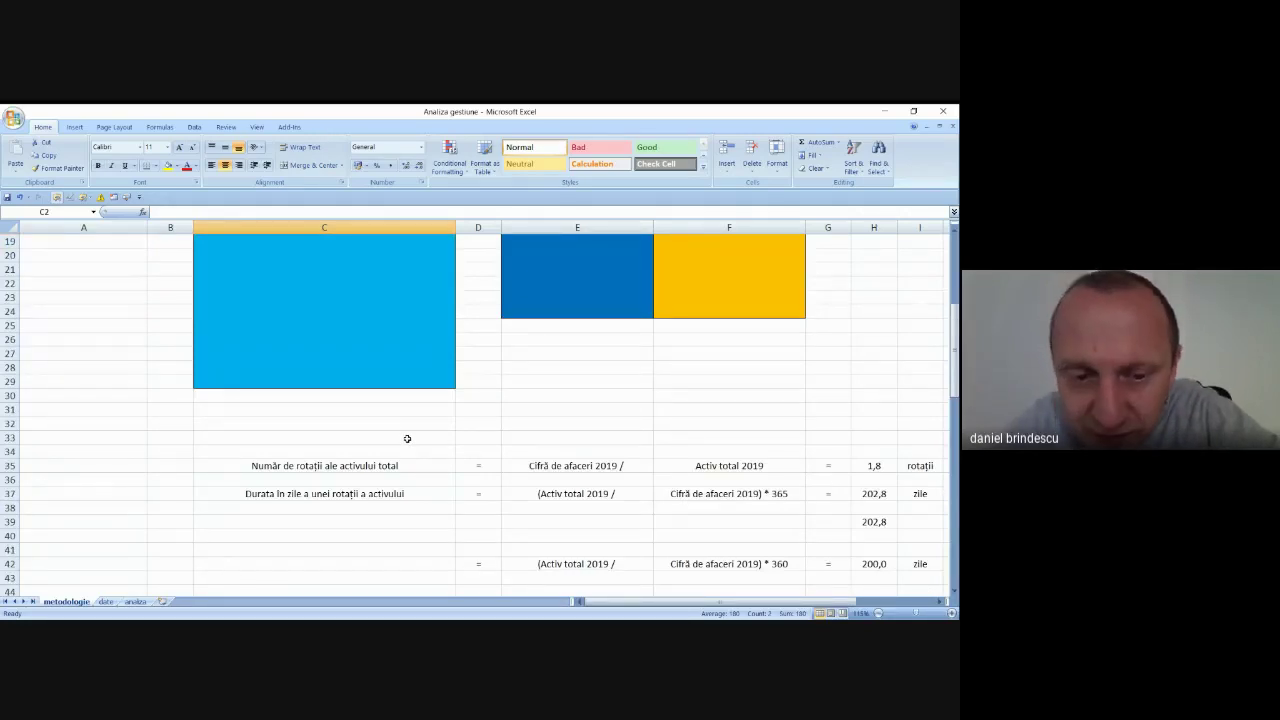
click(318, 467)
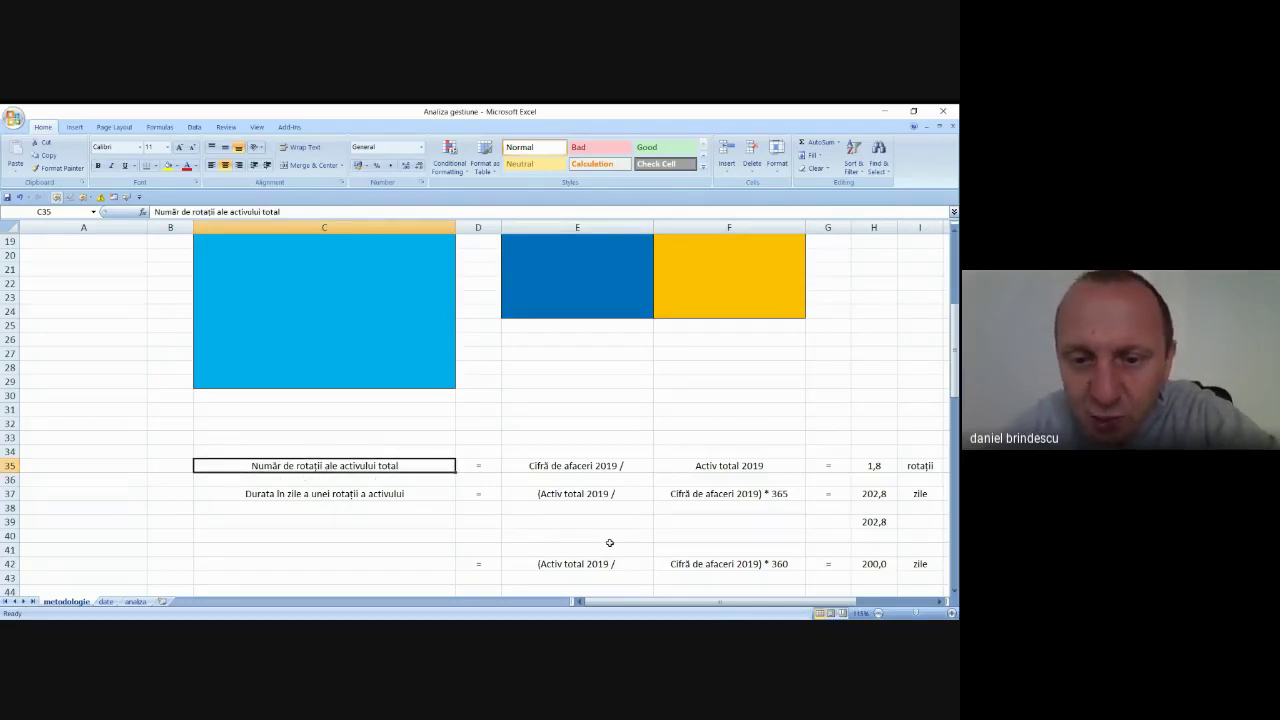
click(586, 466)
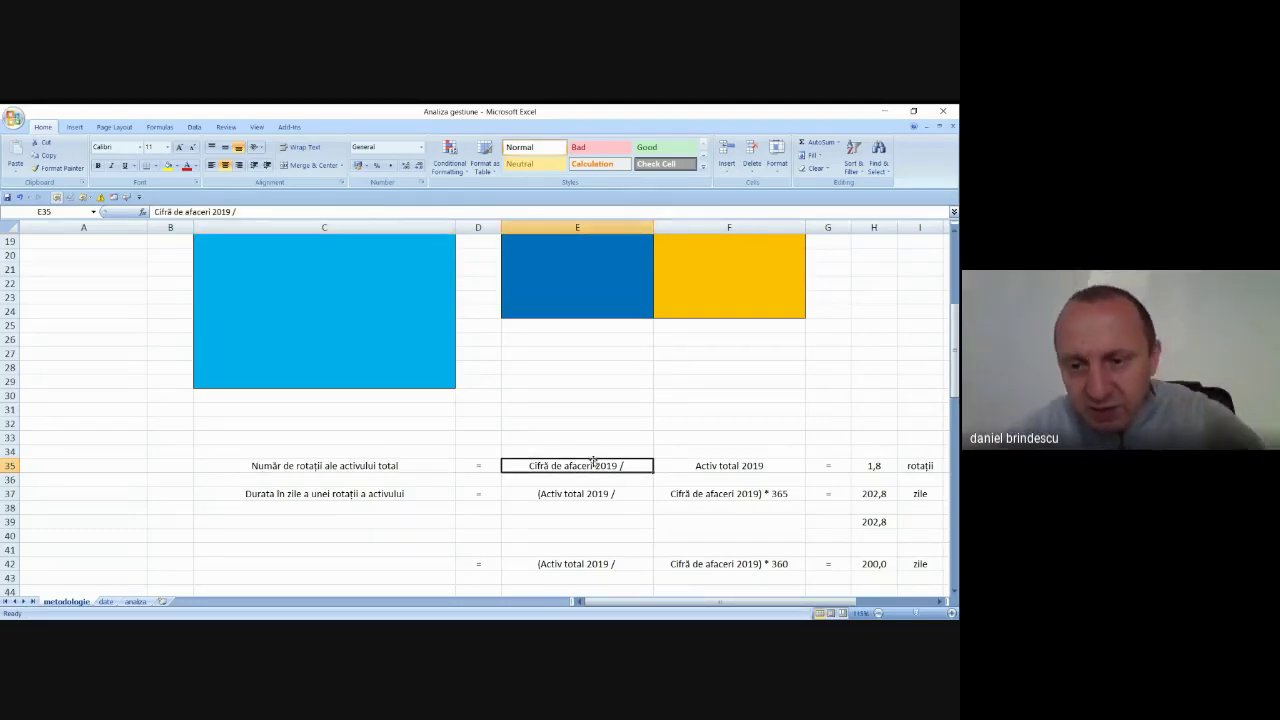
click(746, 469)
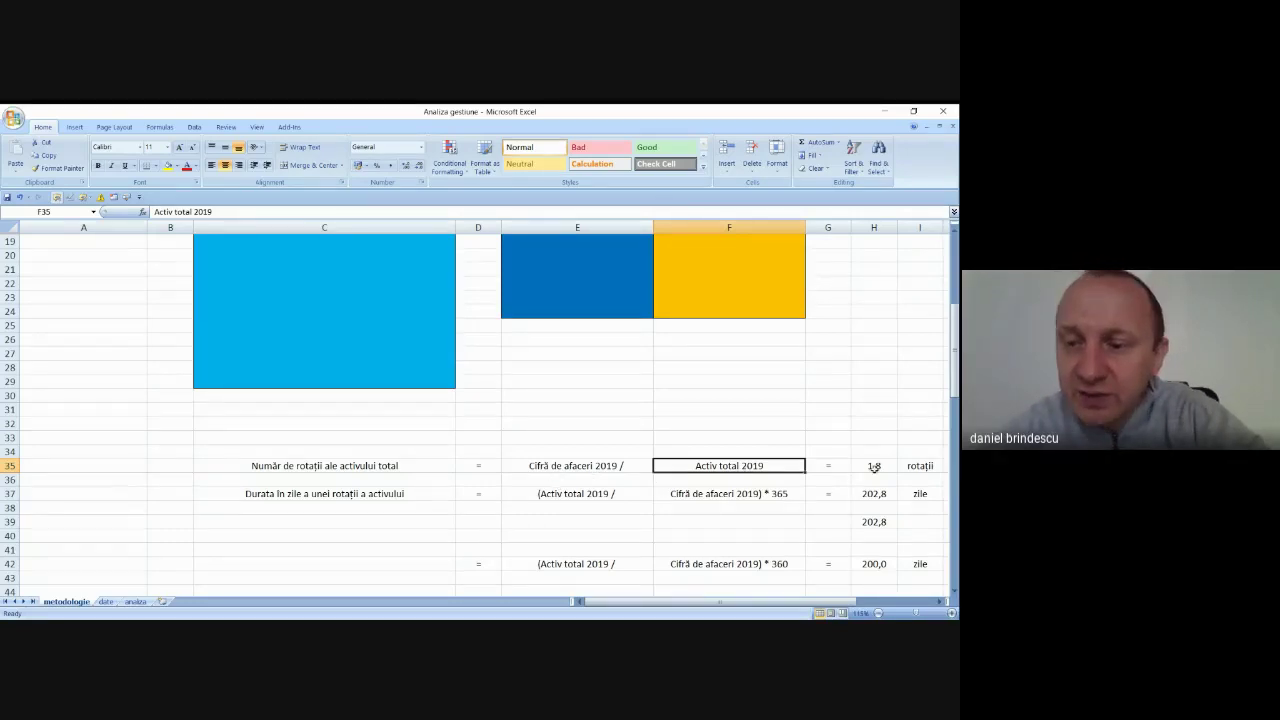
double_click(873, 466)
scroll(826, 496, up, 4)
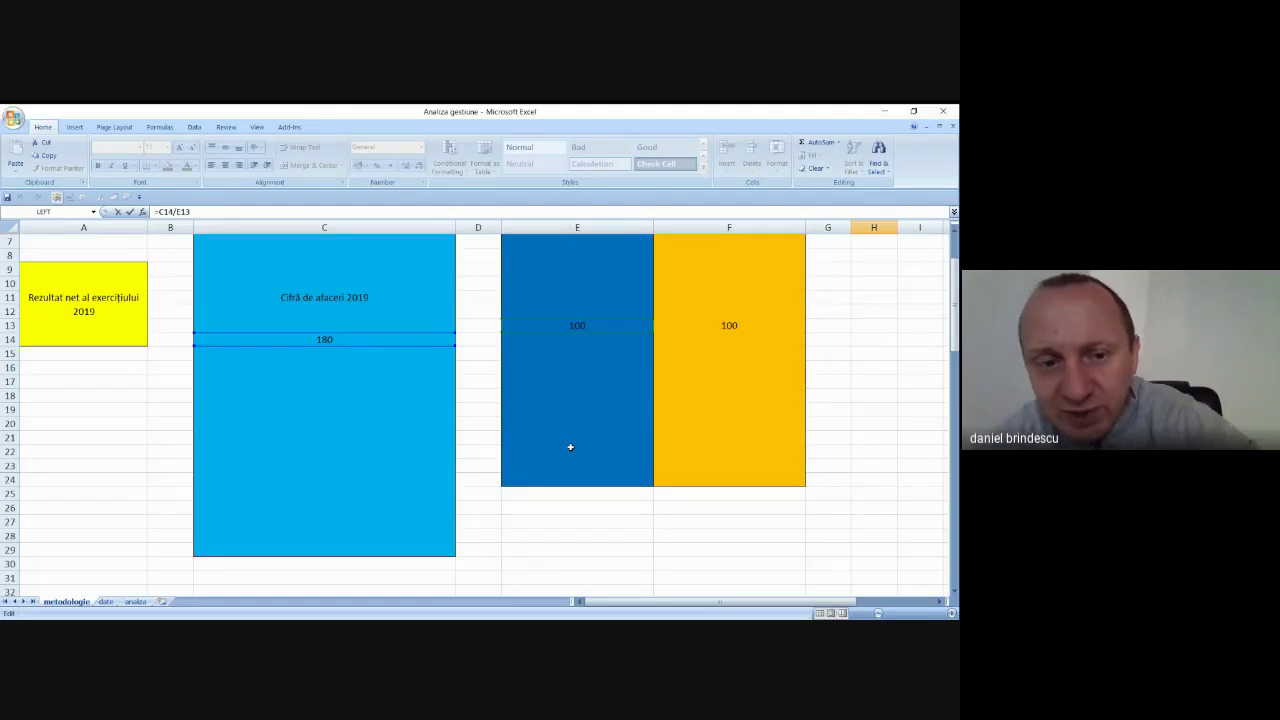
scroll(606, 448, down, 6)
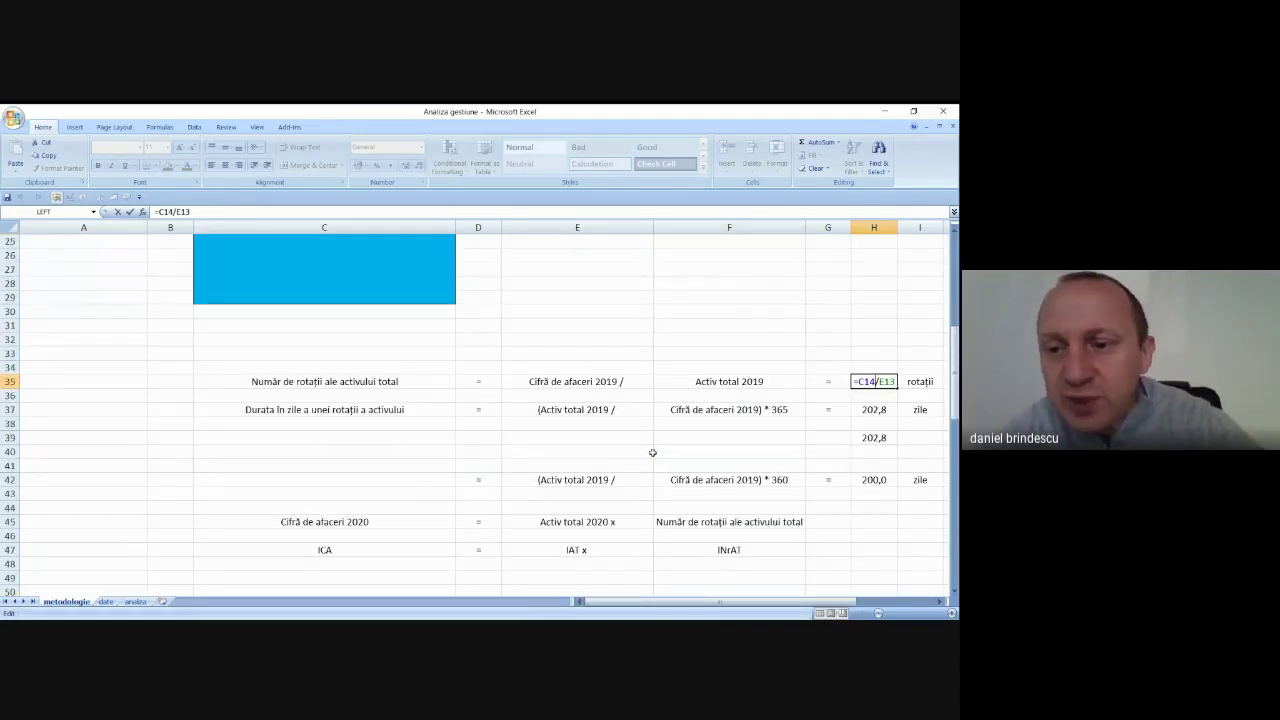
key(ctrl+Return)
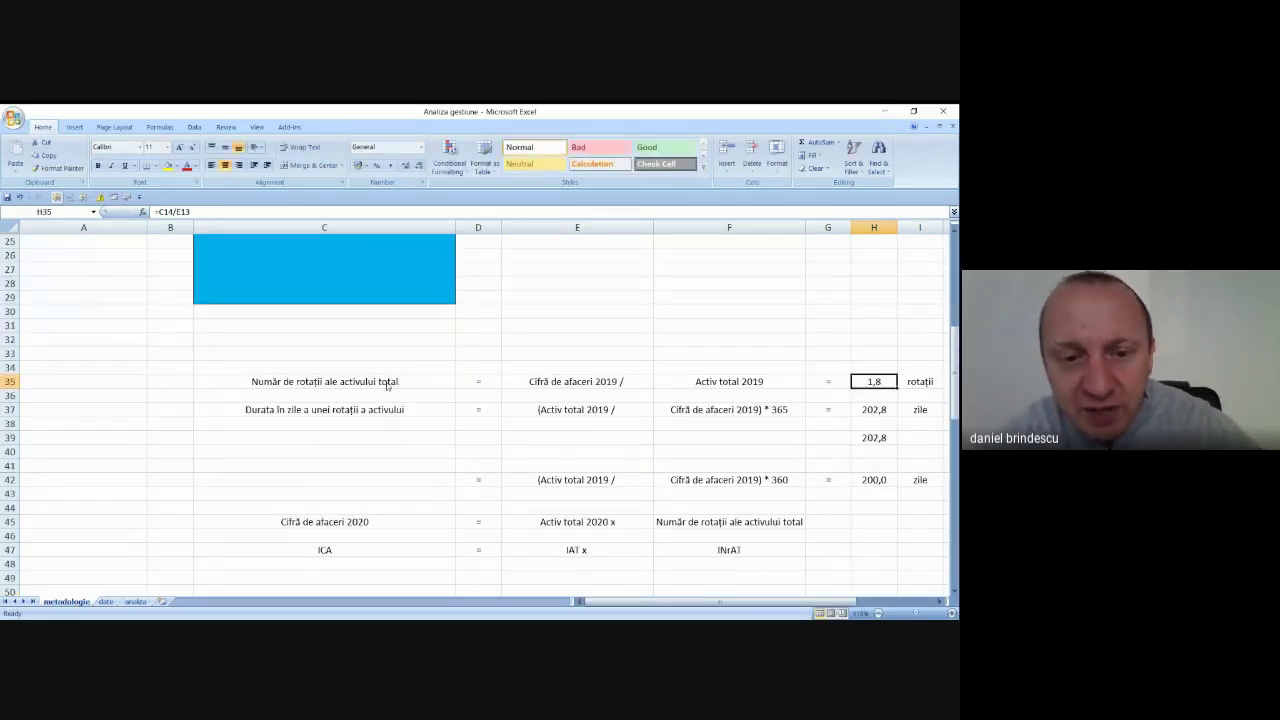
click(390, 382)
click(866, 380)
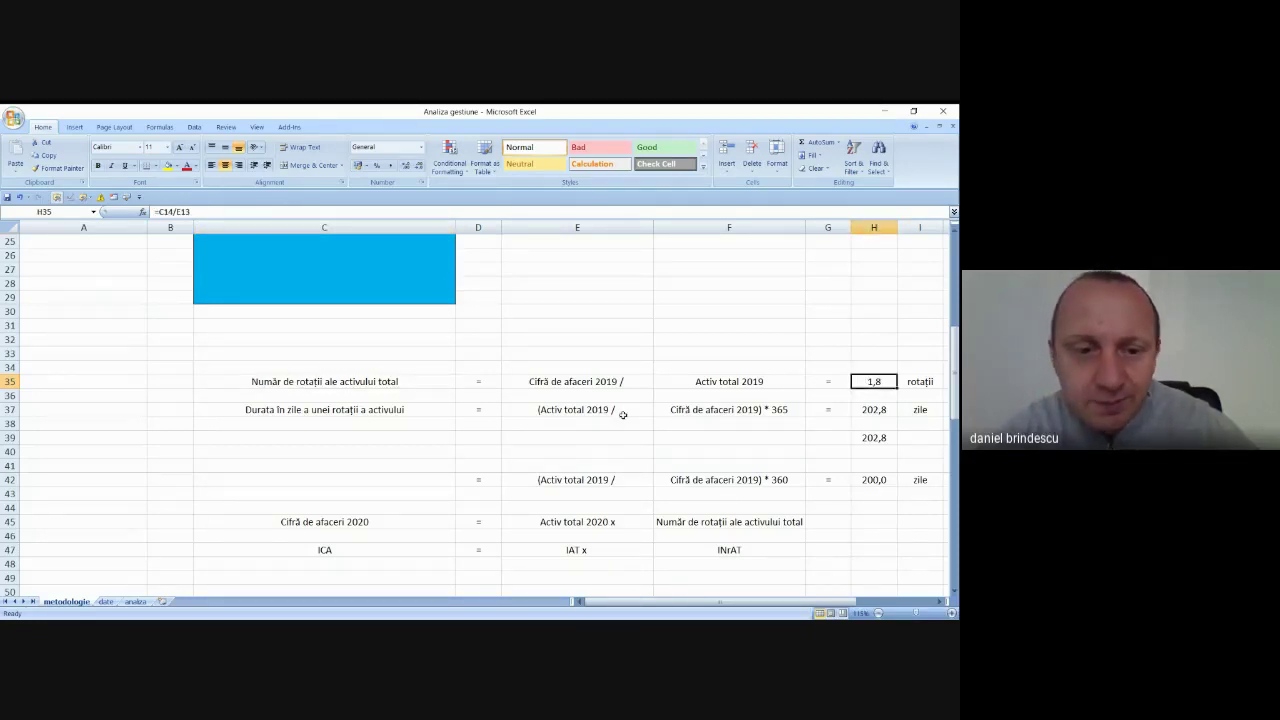
Inspect the row 37 duration in days of one asset rotation, including the H37 formula and its source cells in the diagram.
click(354, 414)
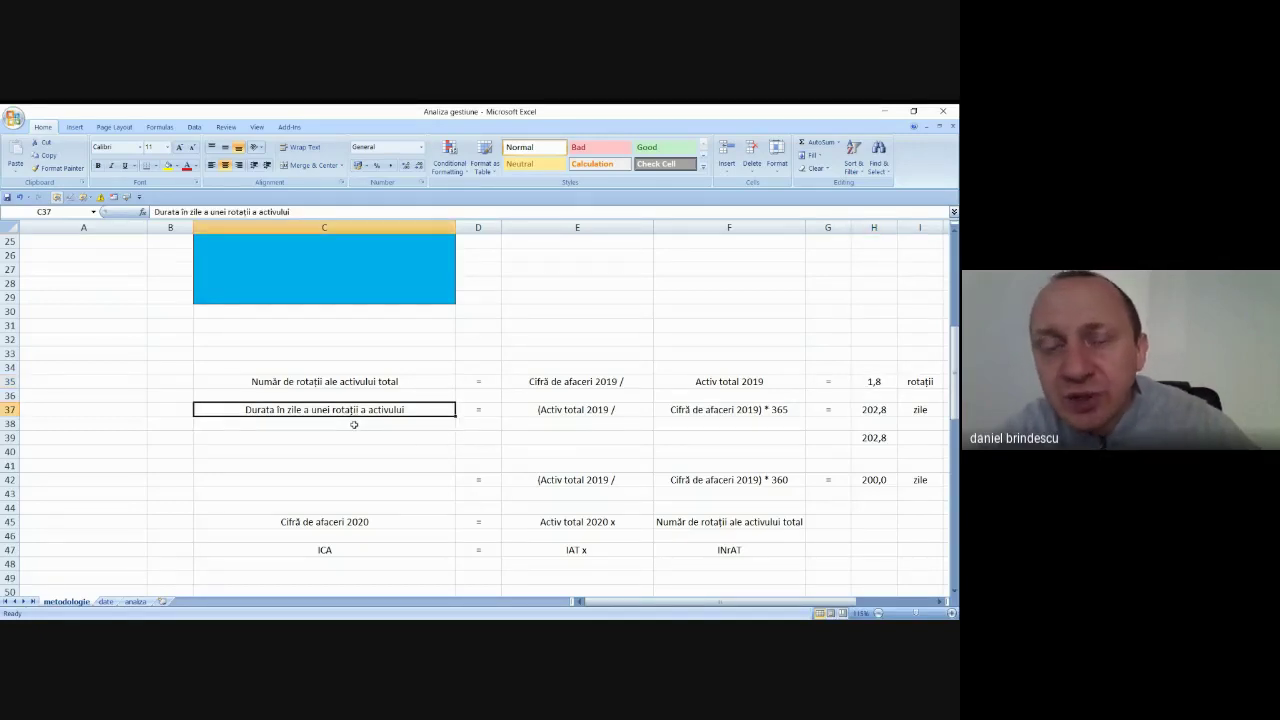
click(580, 414)
click(676, 410)
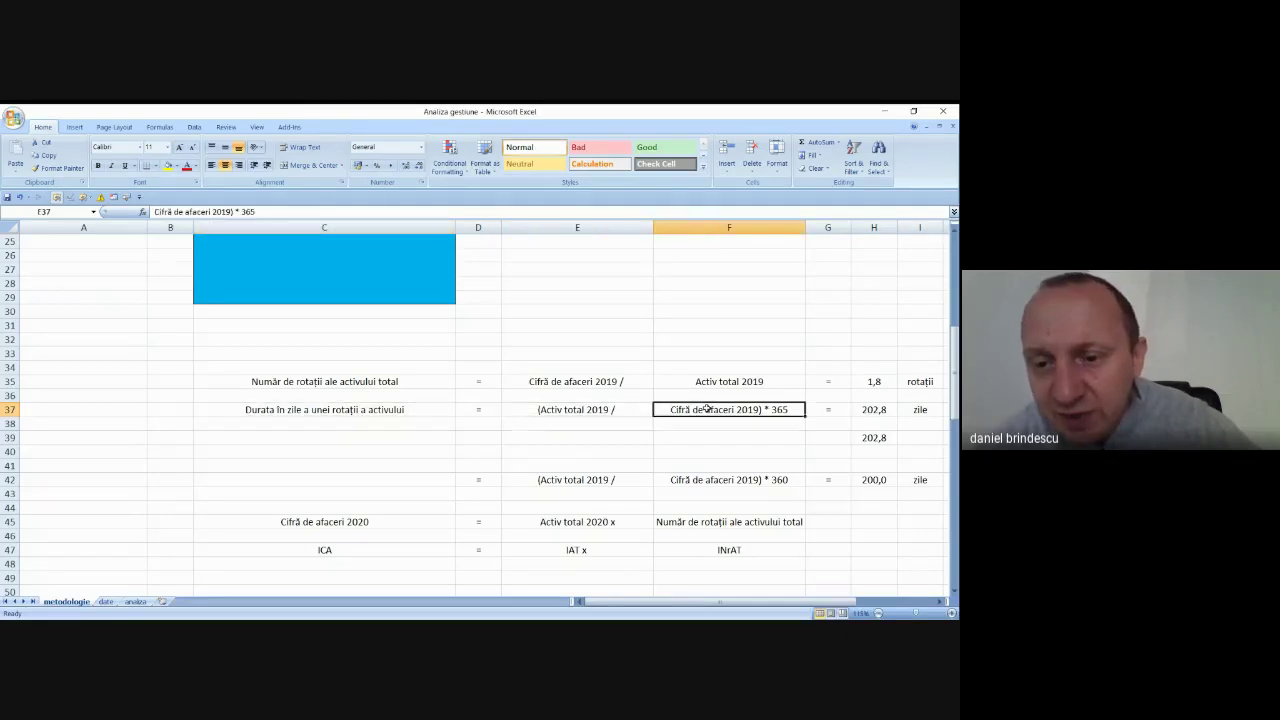
click(811, 410)
double_click(876, 410)
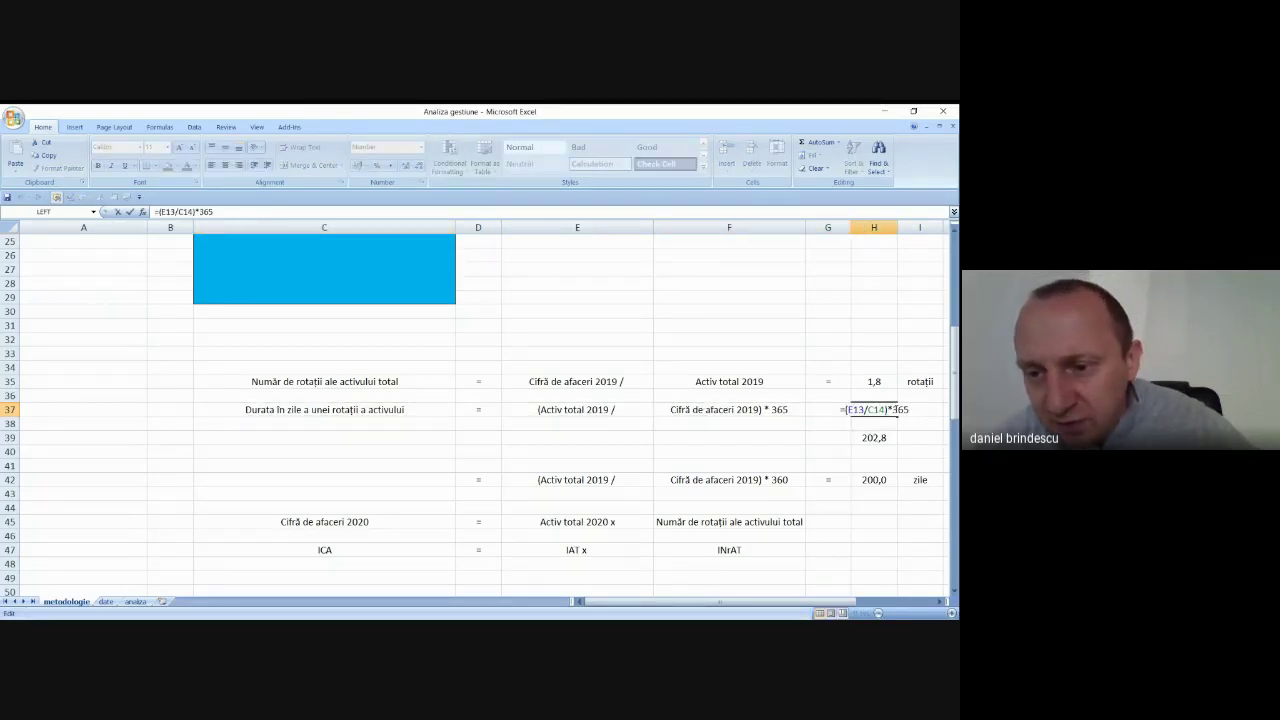
scroll(617, 417, up, 7)
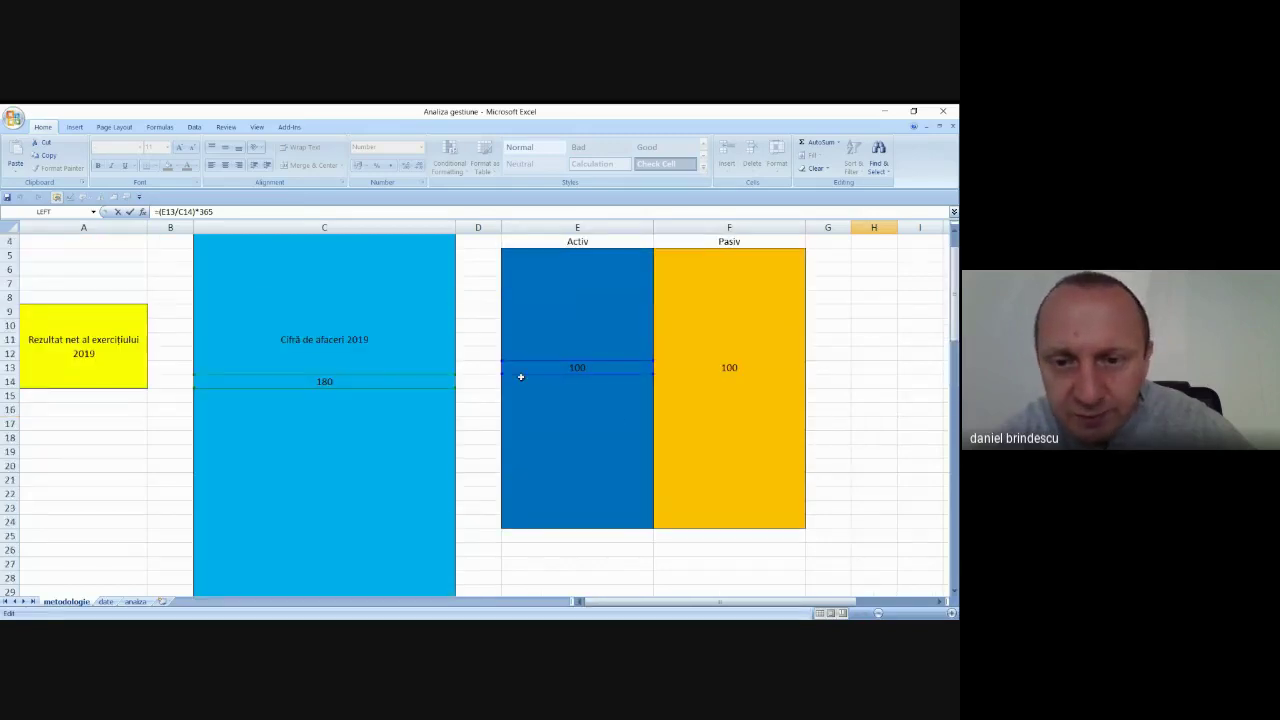
scroll(540, 374, down, 6)
scroll(566, 374, down, 1)
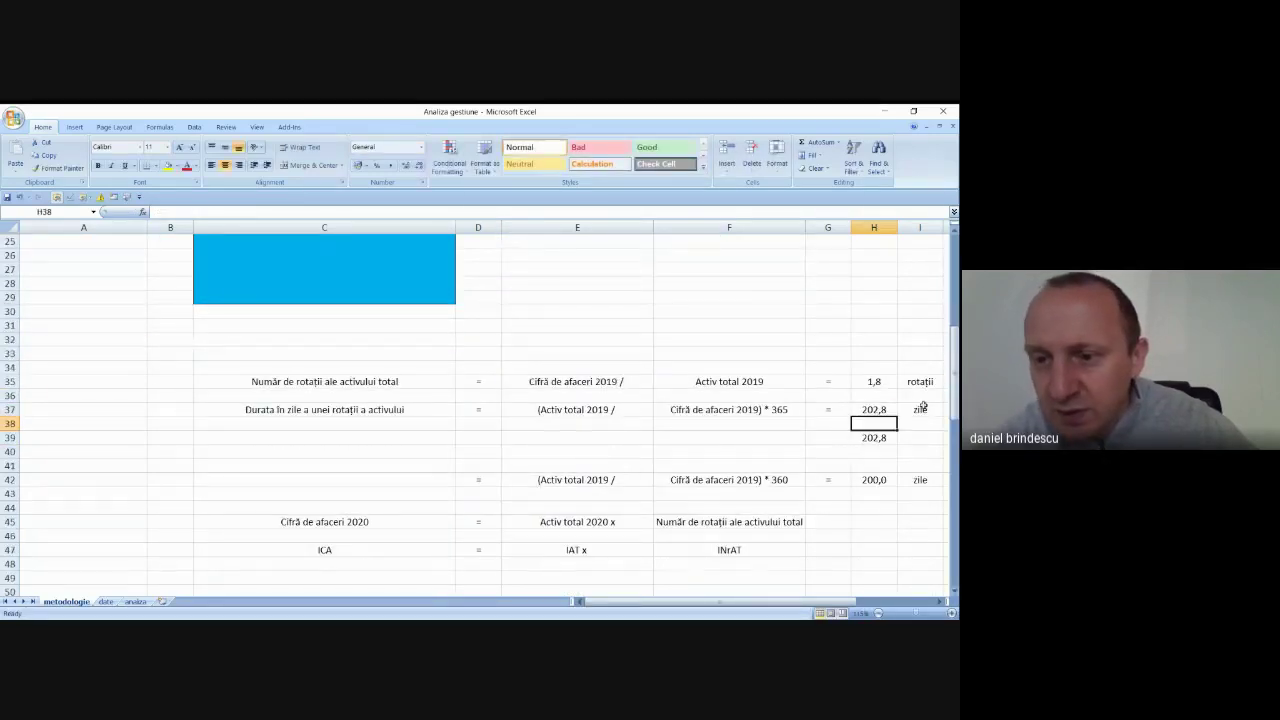
click(874, 409)
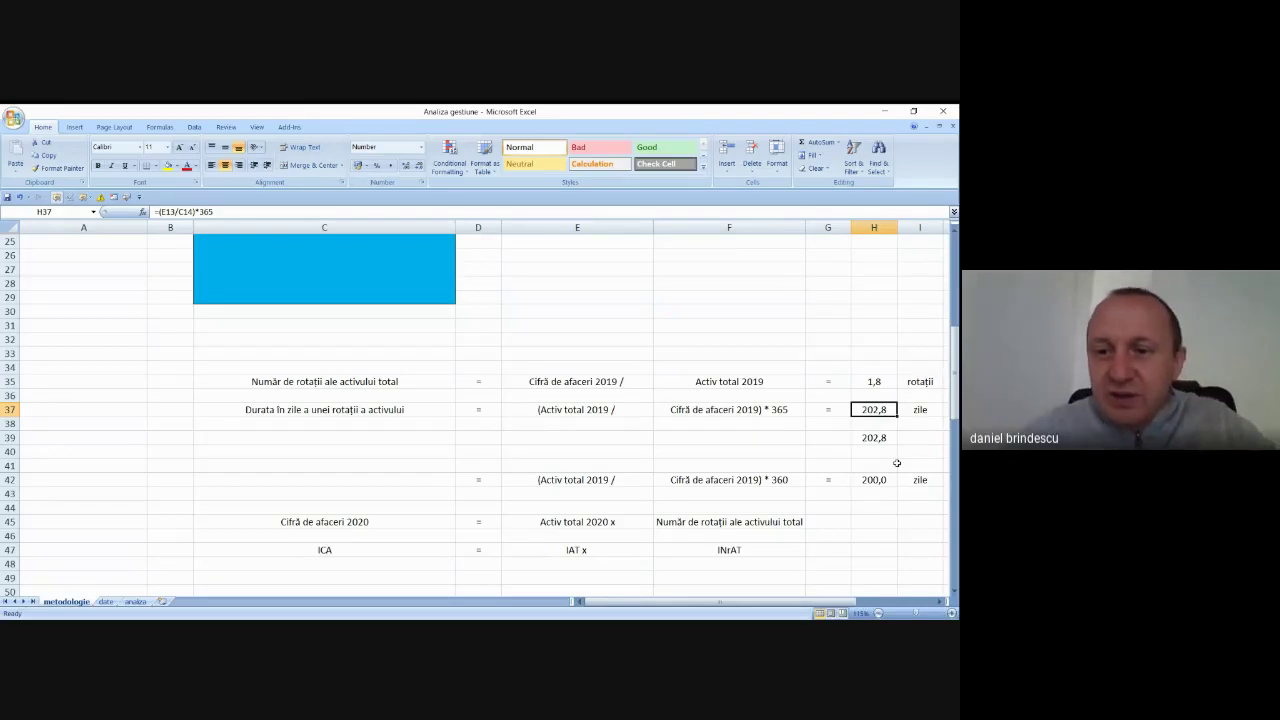
click(872, 311)
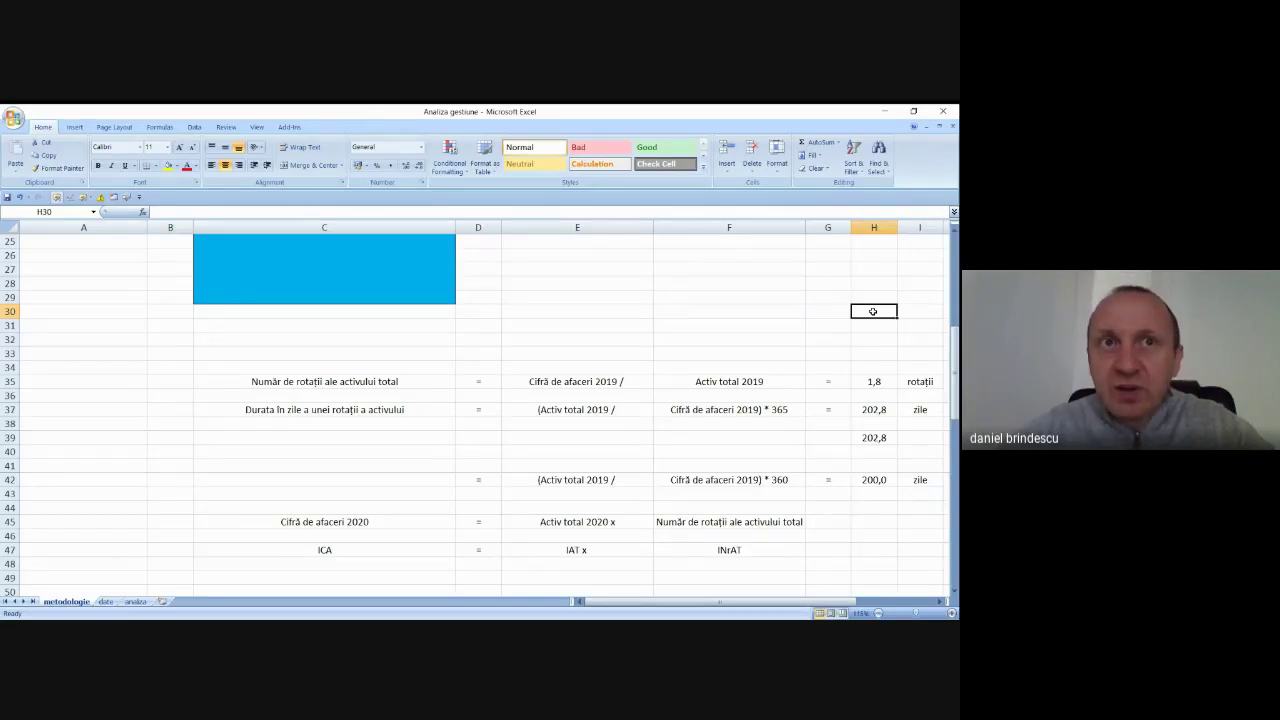
Return to the diagram and compare the full Activ block with the Pasiv block by selecting each in turn.
scroll(860, 312, up, 8)
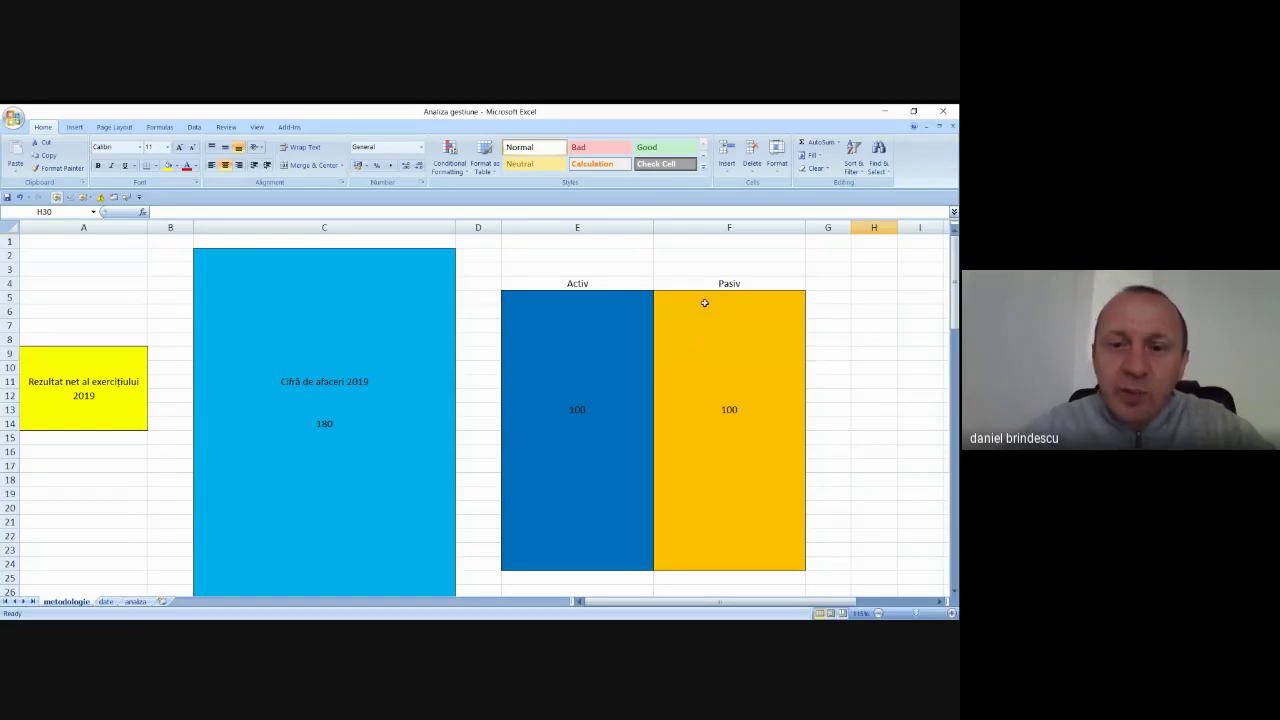
click(735, 297)
drag(600, 300, 590, 558)
drag(716, 293, 706, 562)
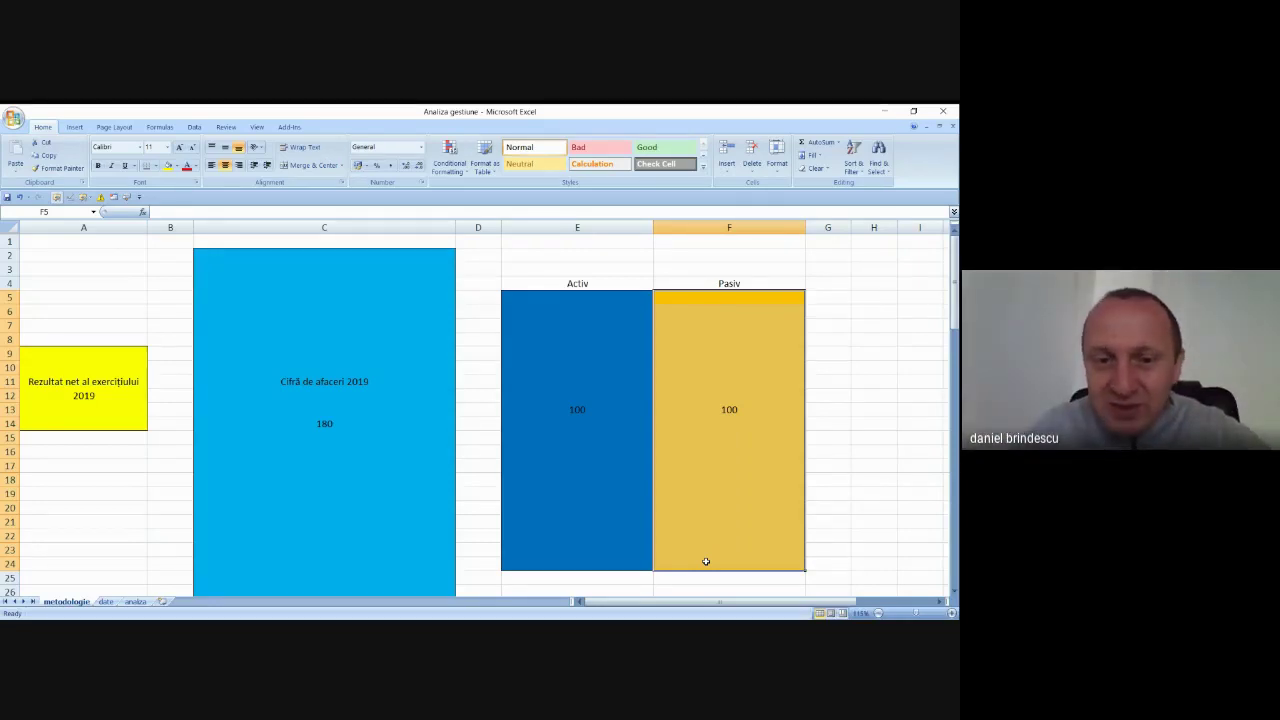
click(872, 465)
Examine the number of fixed asset rotations in row 51, covering its label, turnover and Activ imobilizat 2019 terms, and the result cell.
scroll(866, 452, down, 9)
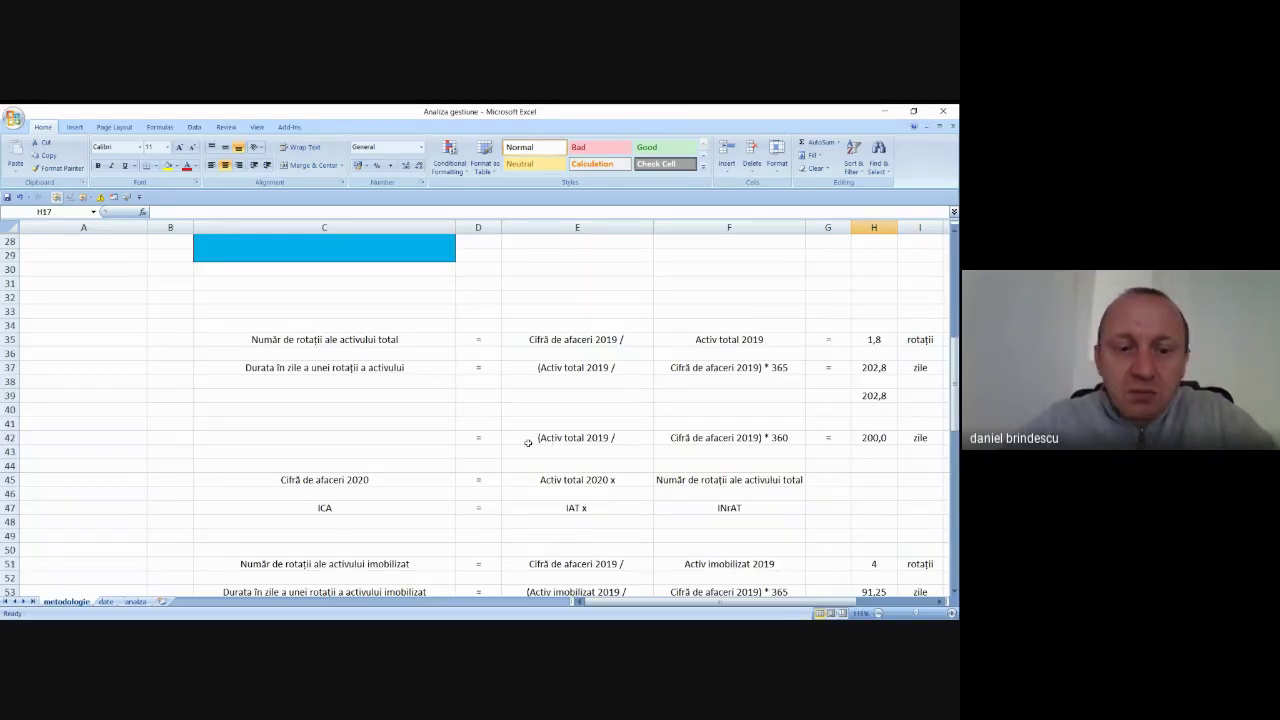
scroll(481, 428, down, 1)
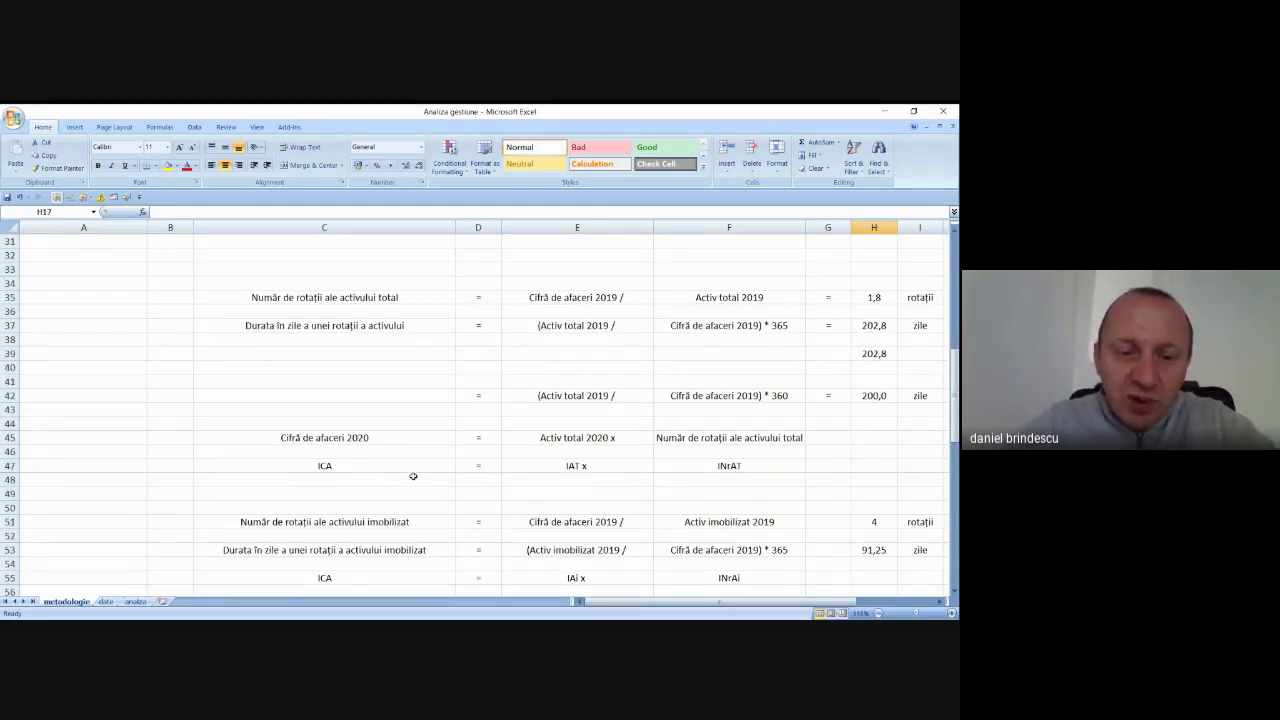
scroll(353, 497, down, 2)
click(287, 440)
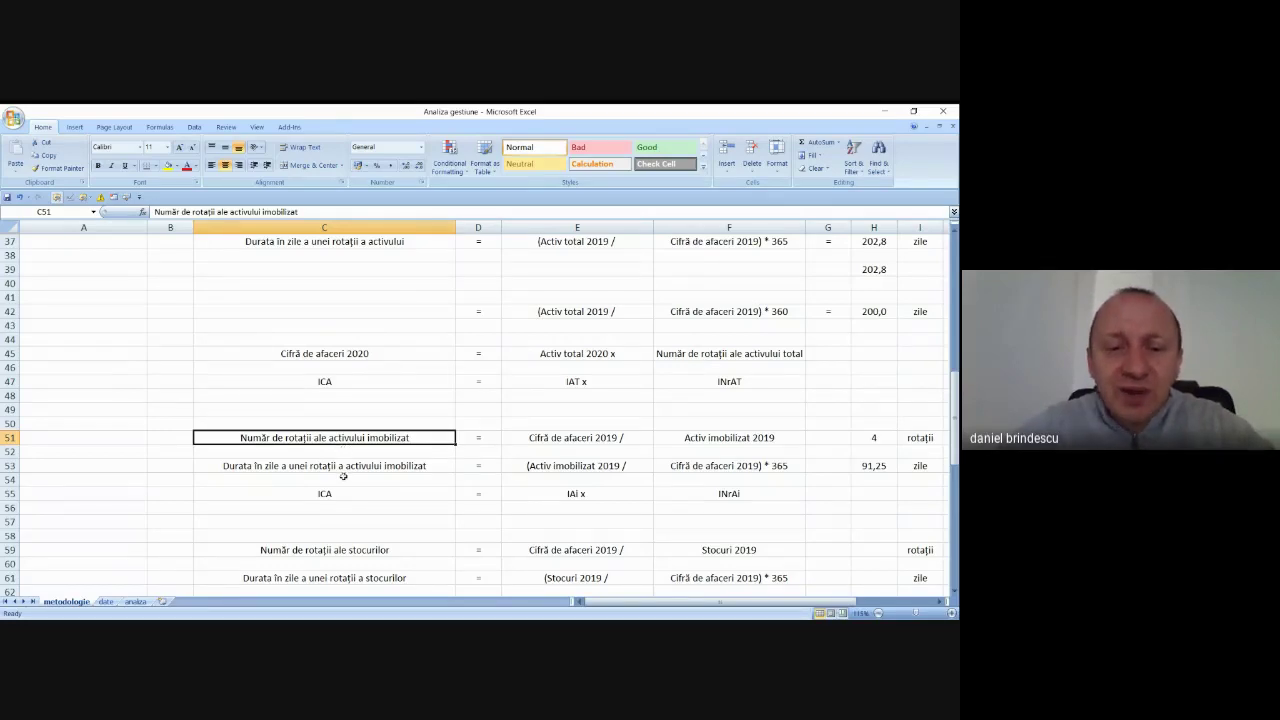
click(579, 438)
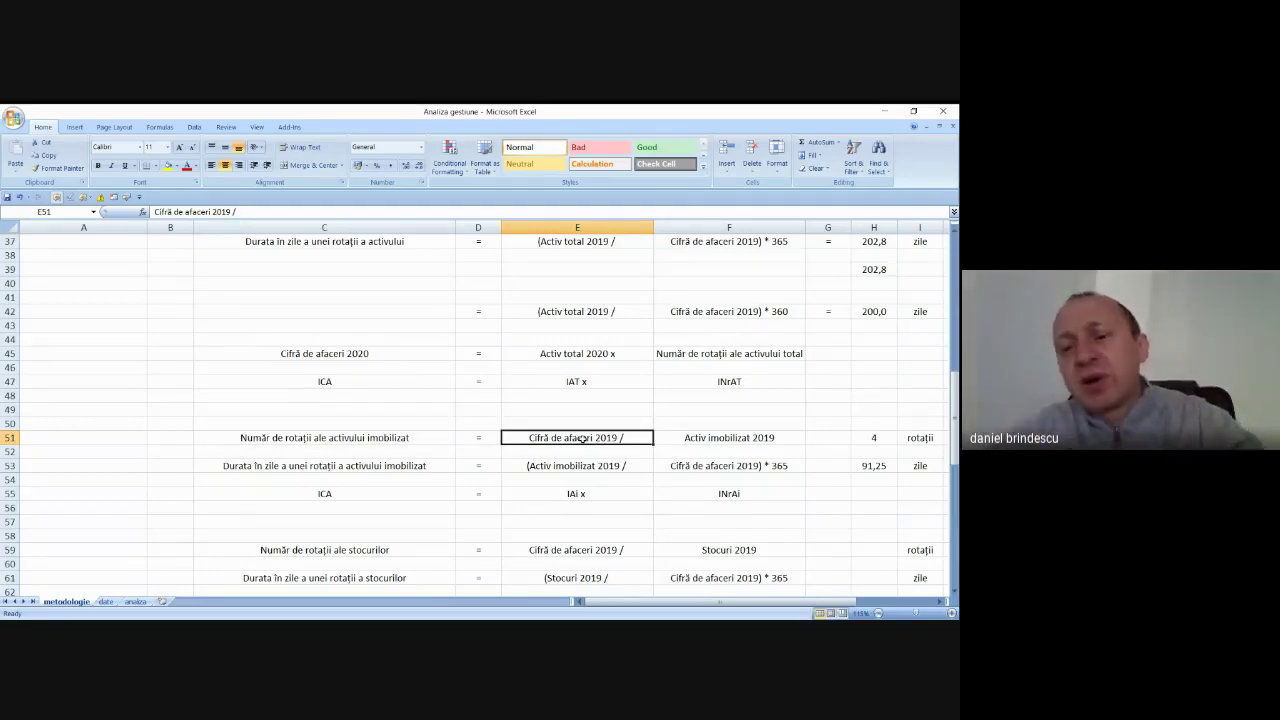
click(720, 435)
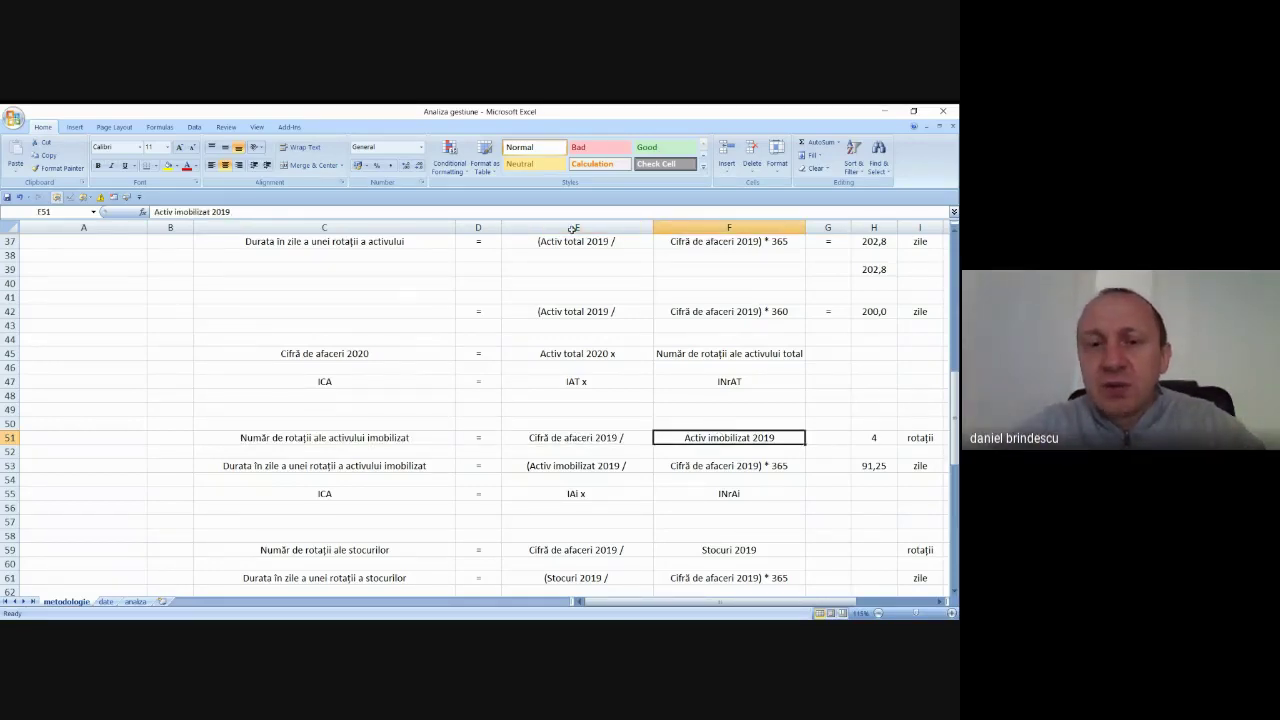
scroll(400, 330, up, 11)
scroll(380, 350, down, 10)
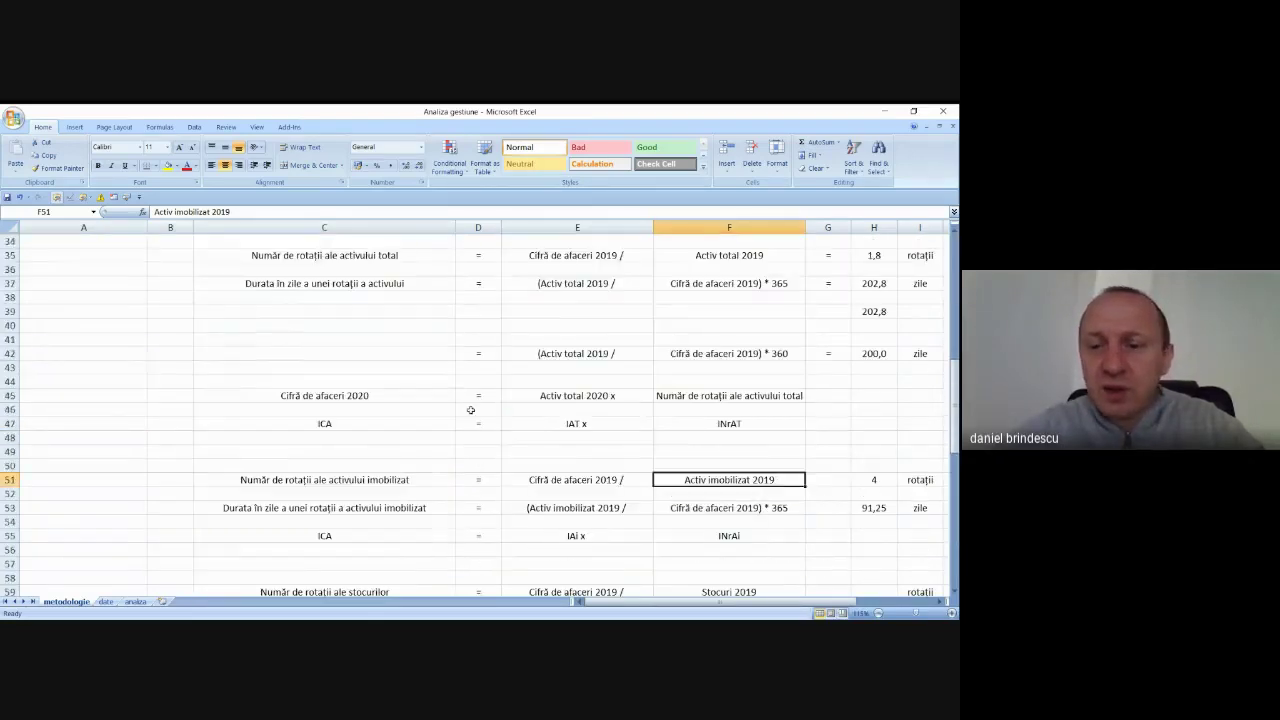
click(875, 478)
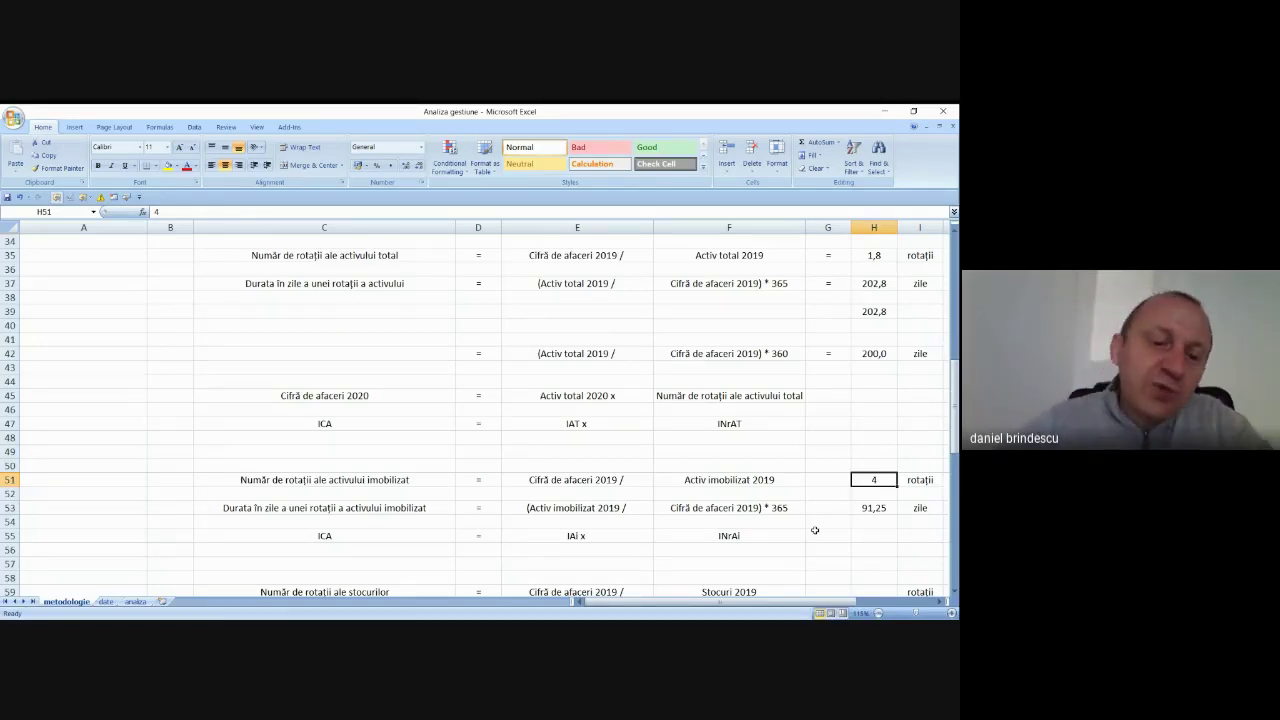
Examine the duration in days of one fixed asset rotation in row 53, including the formula behind H53.
scroll(612, 441, down, 1)
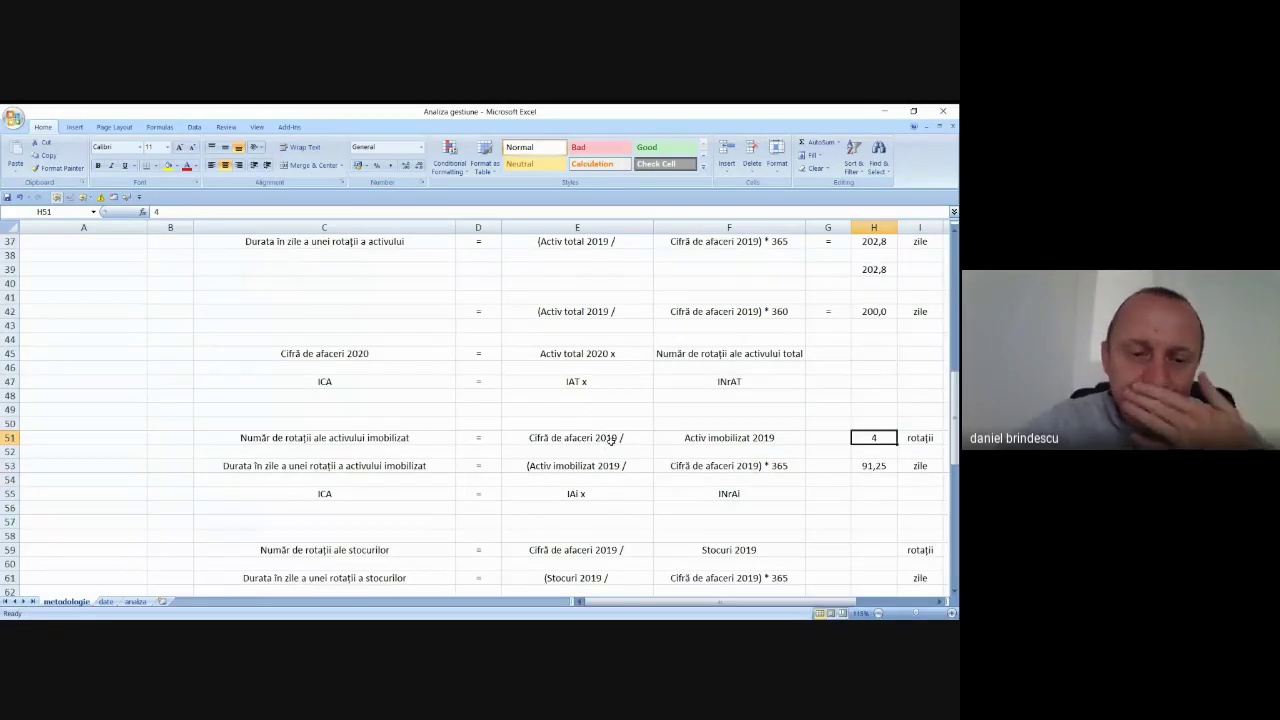
scroll(582, 460, down, 1)
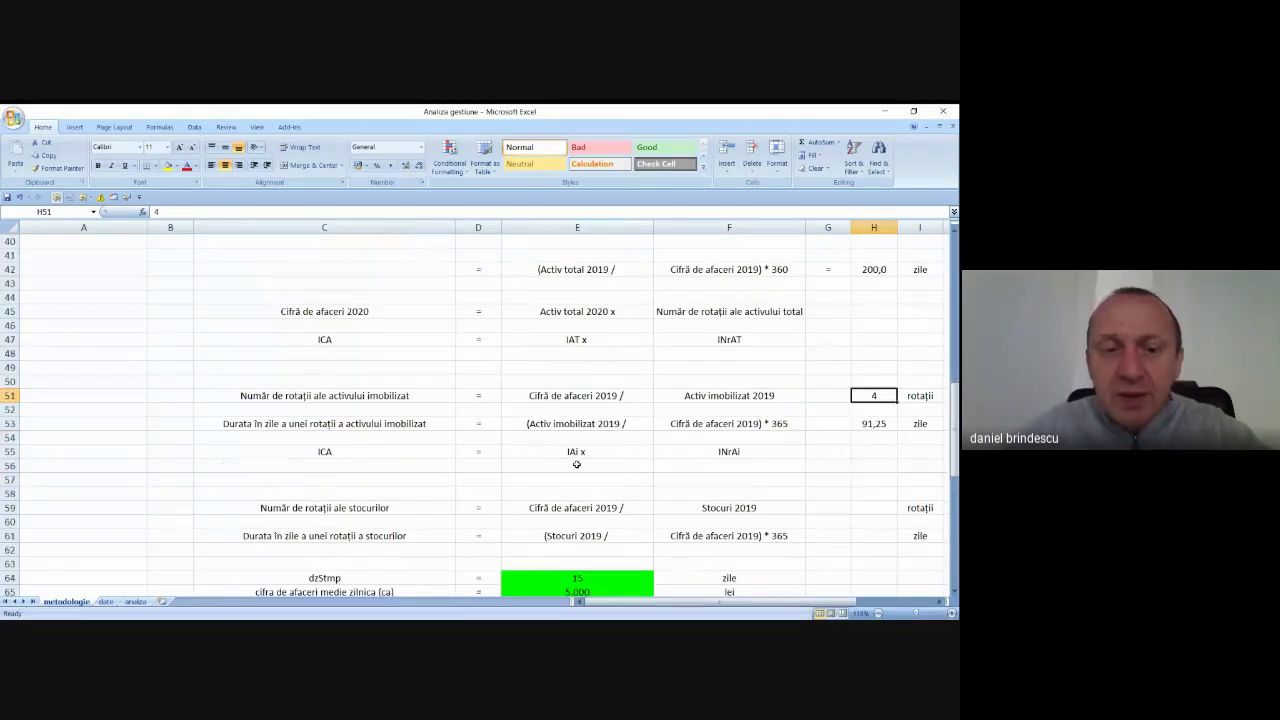
click(405, 424)
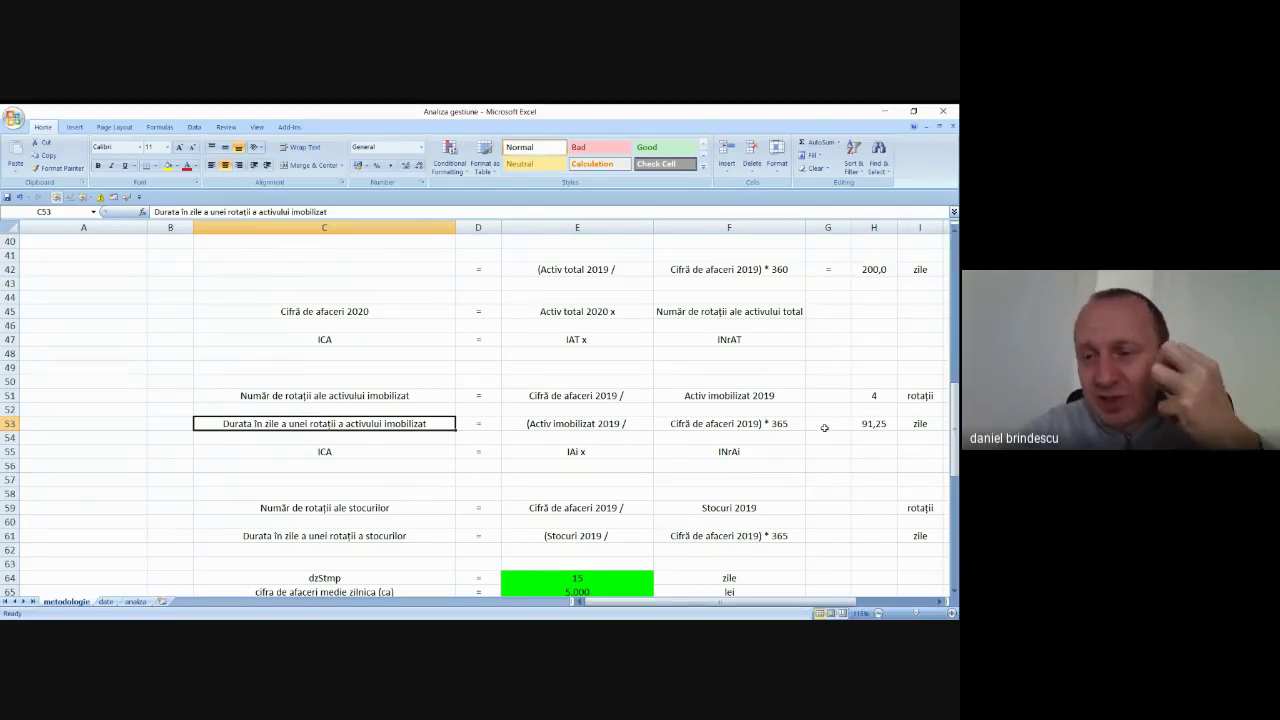
click(861, 421)
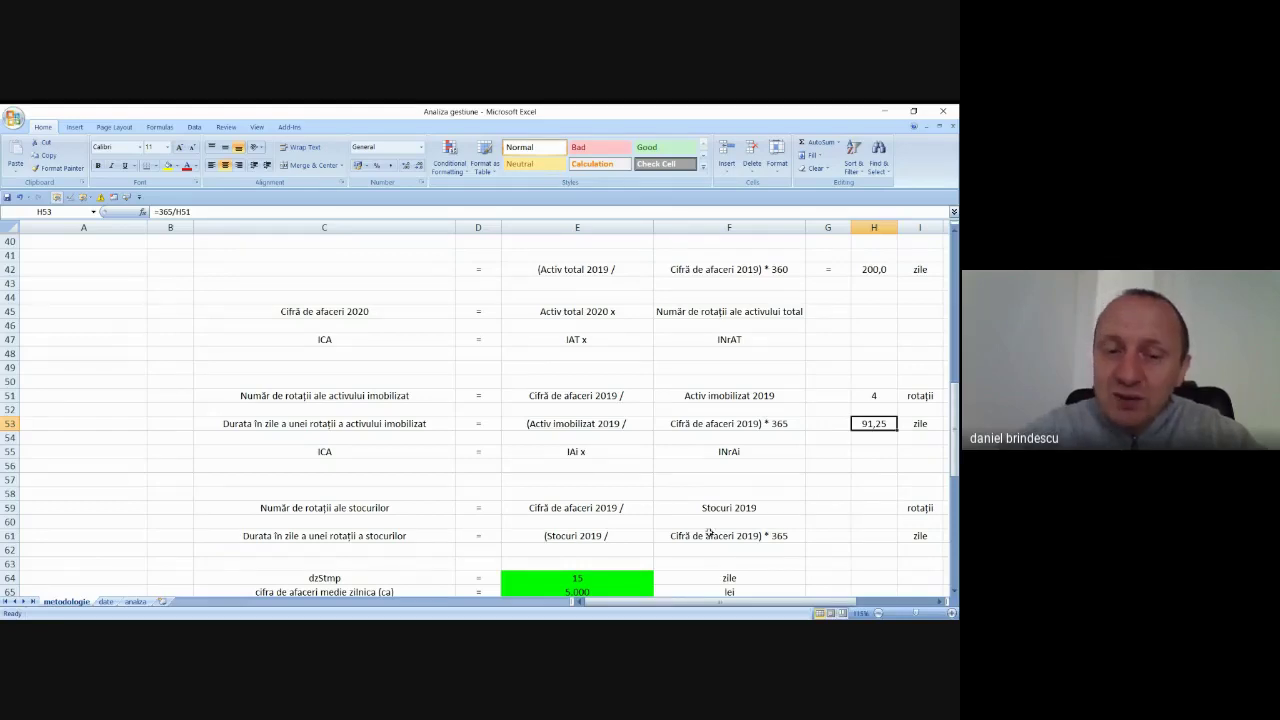
Review the stock rotation number and duration labels in rows 59 and 61, continuing through the stock examples to the receivables formulas.
scroll(600, 520, down, 2)
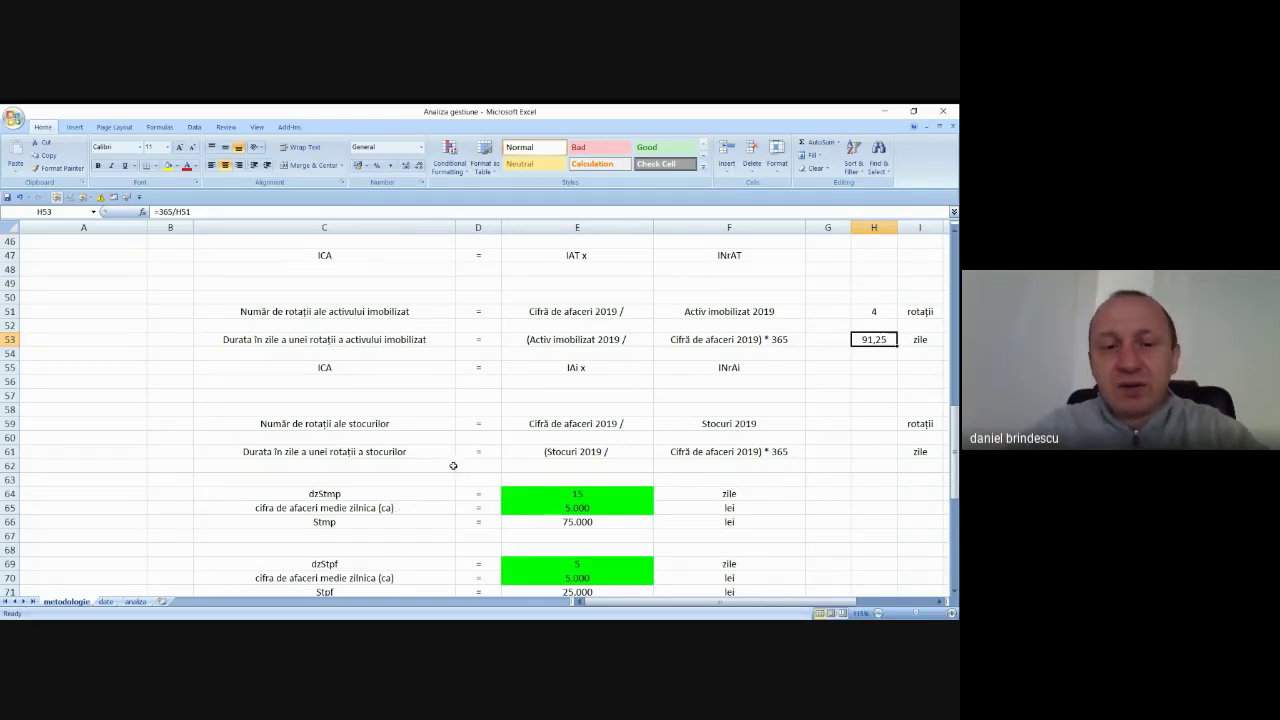
drag(330, 428, 330, 451)
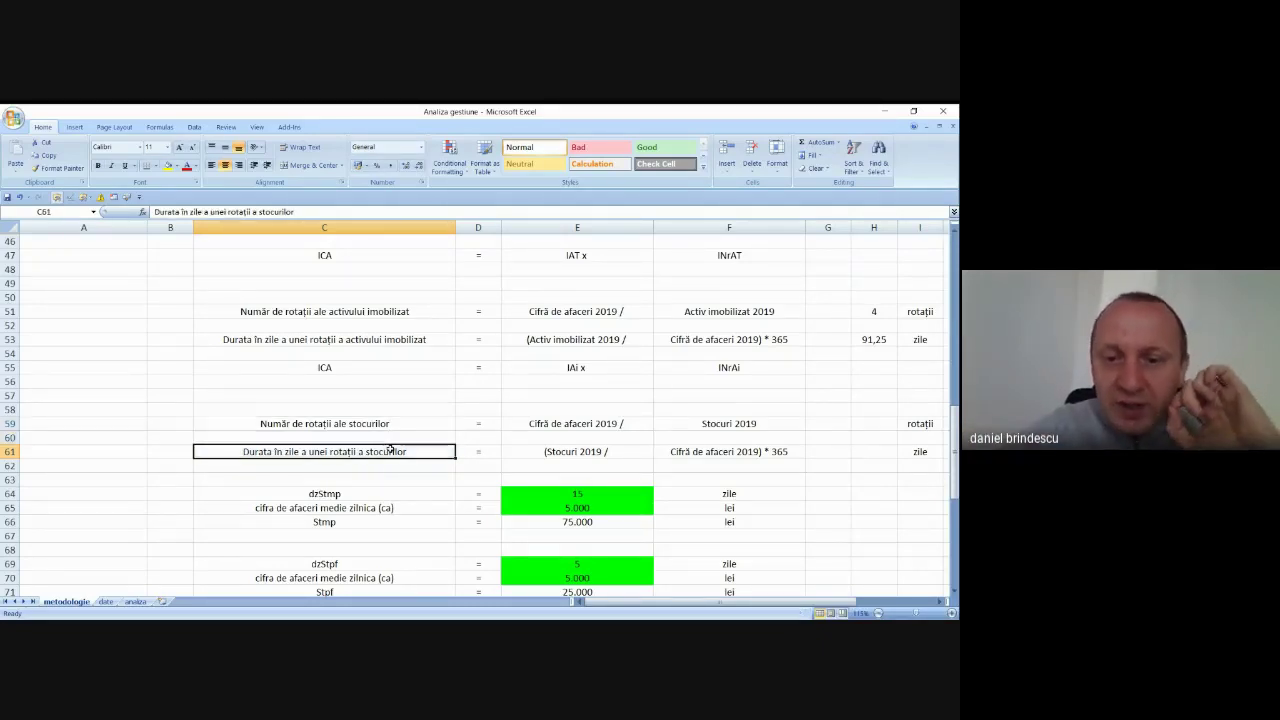
click(391, 449)
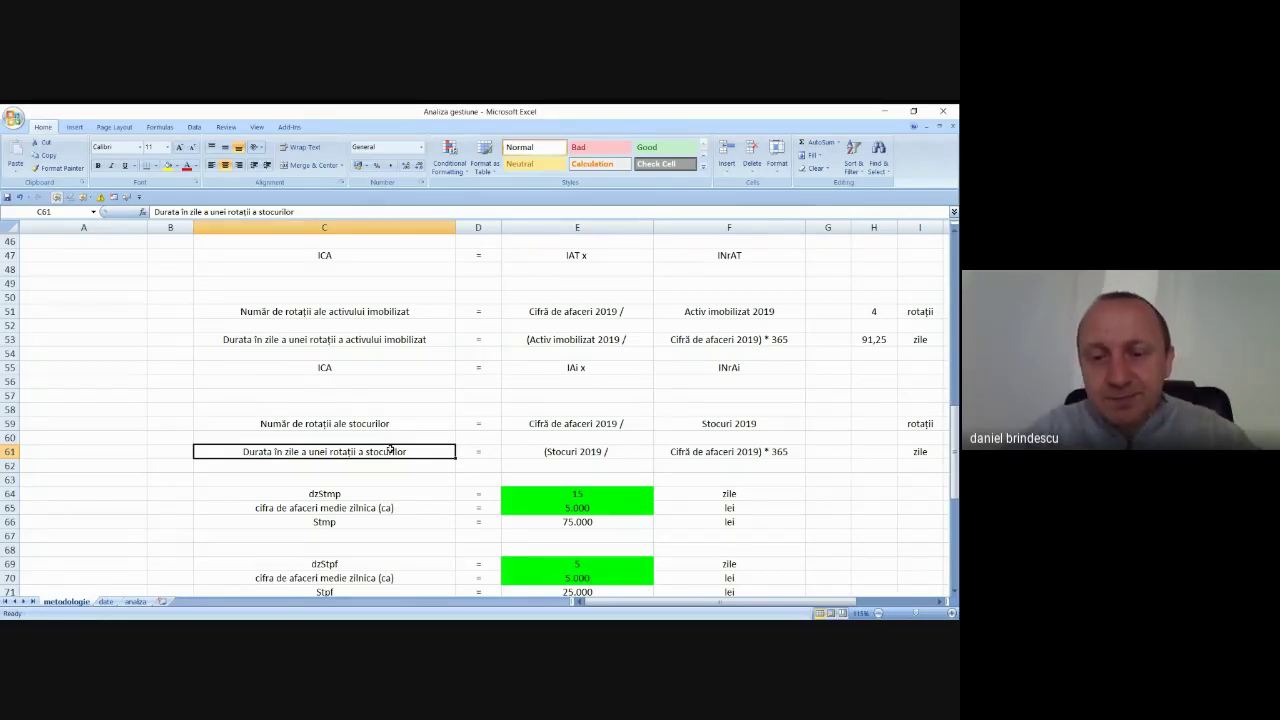
scroll(509, 436, down, 3)
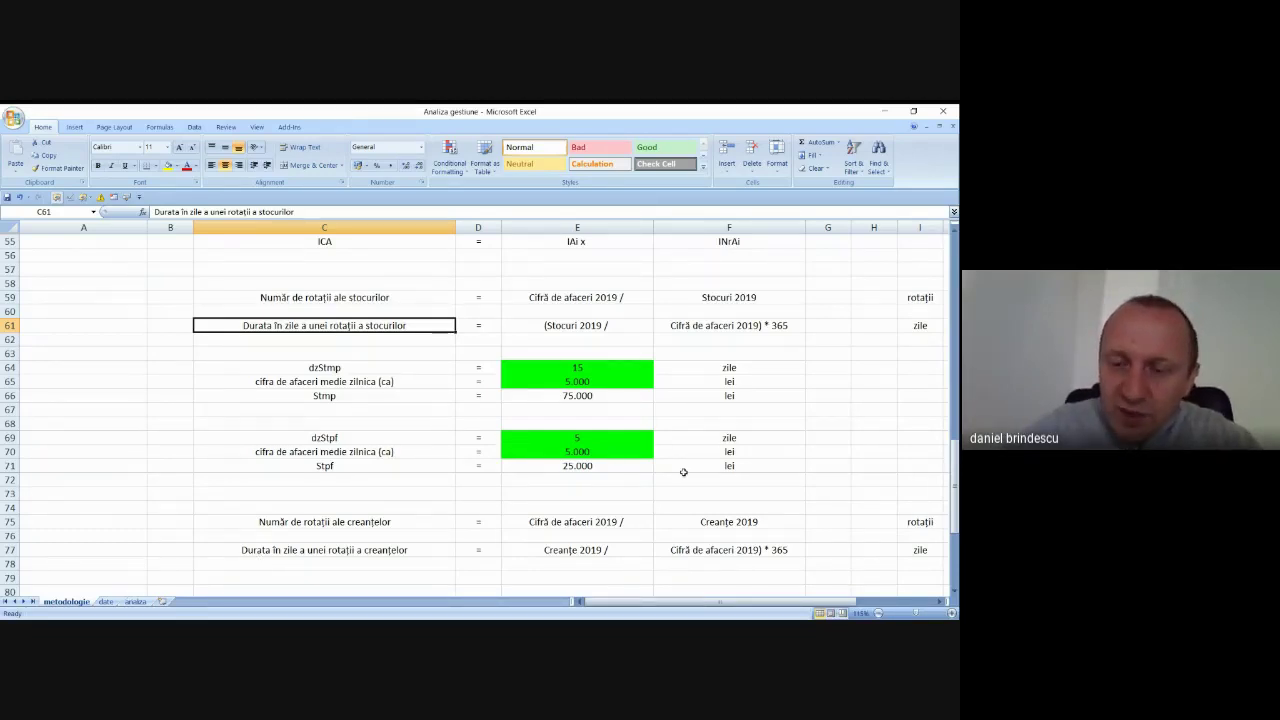
On the analiza sheet, inspect the formulas for the number of total asset rotations in An 1 and An 2.
click(135, 601)
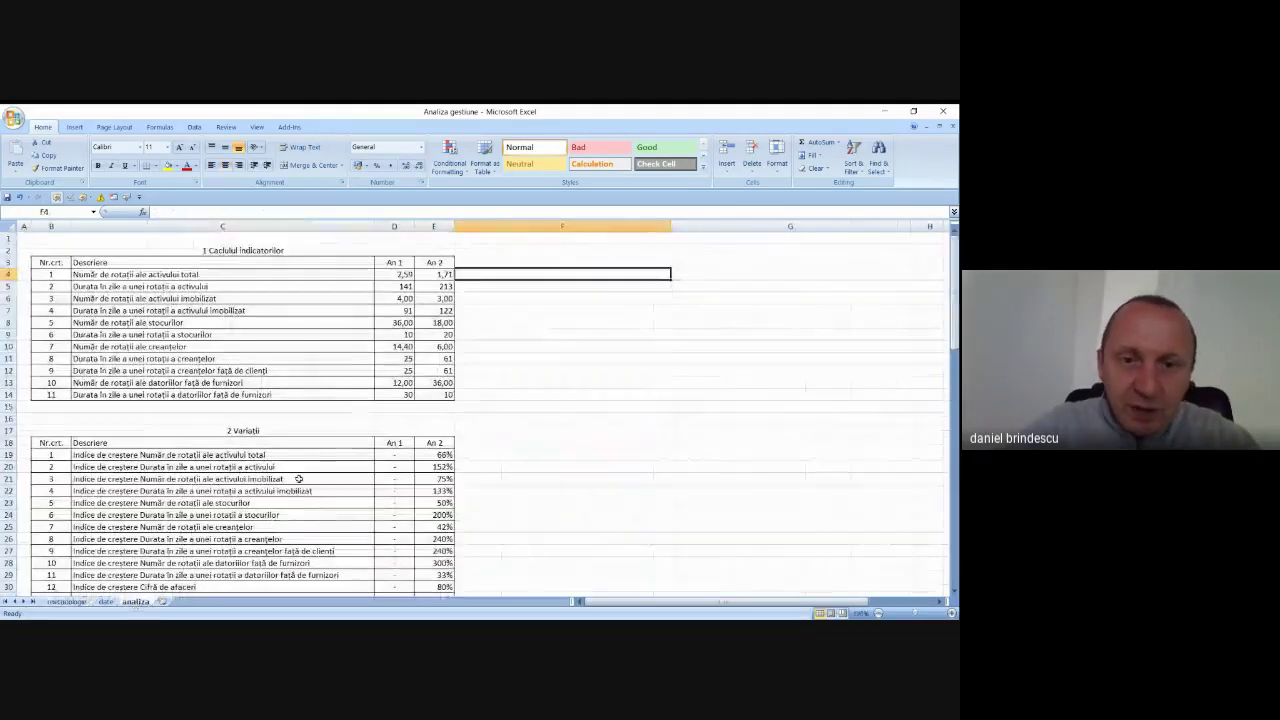
double_click(398, 274)
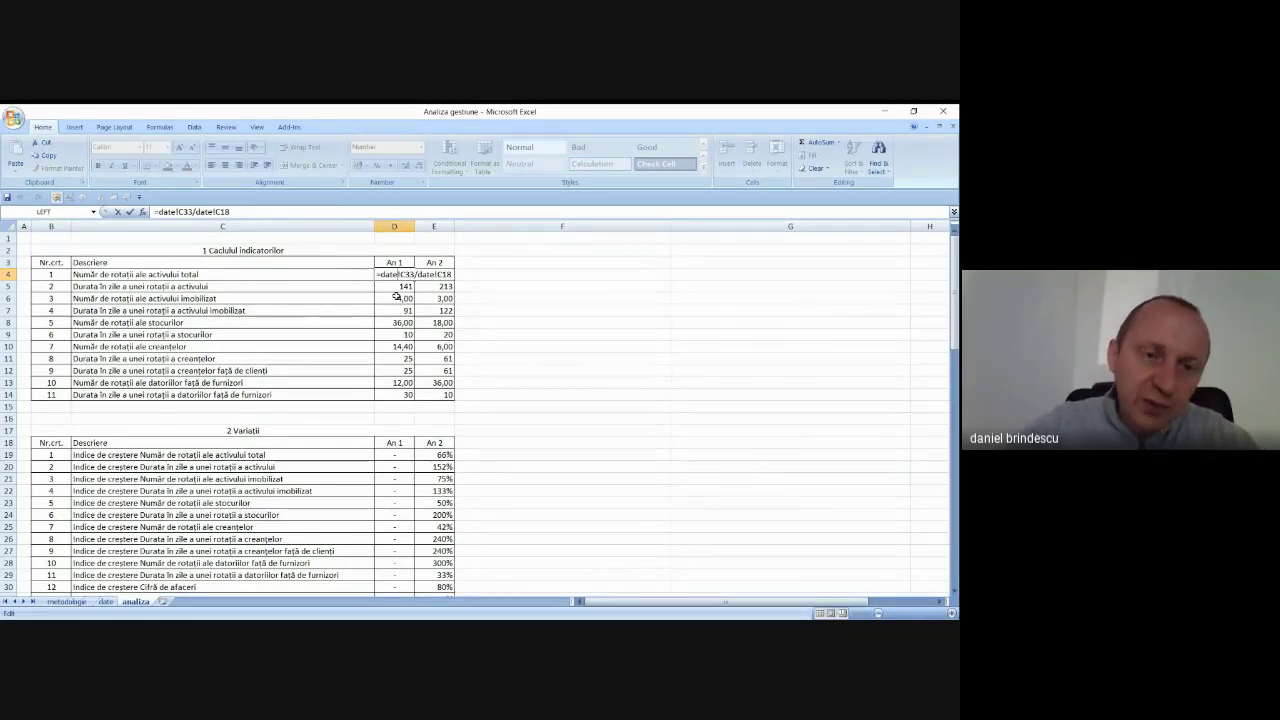
key(Escape)
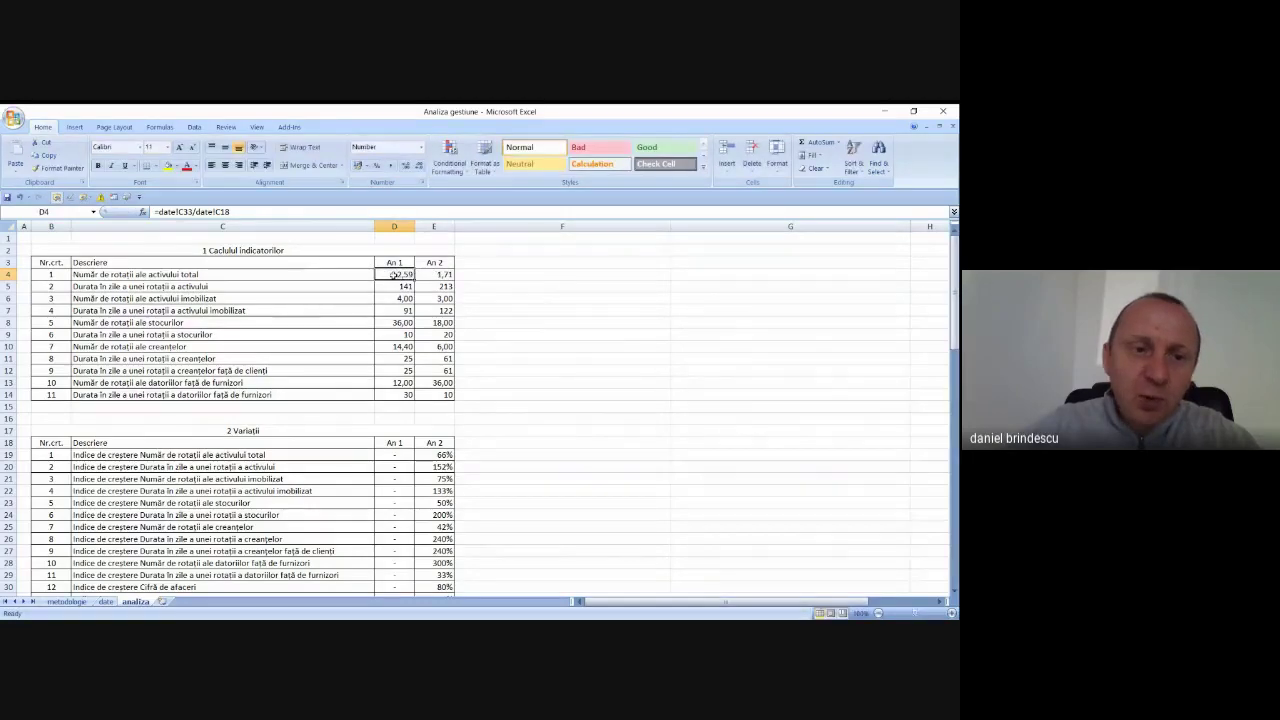
key(F2)
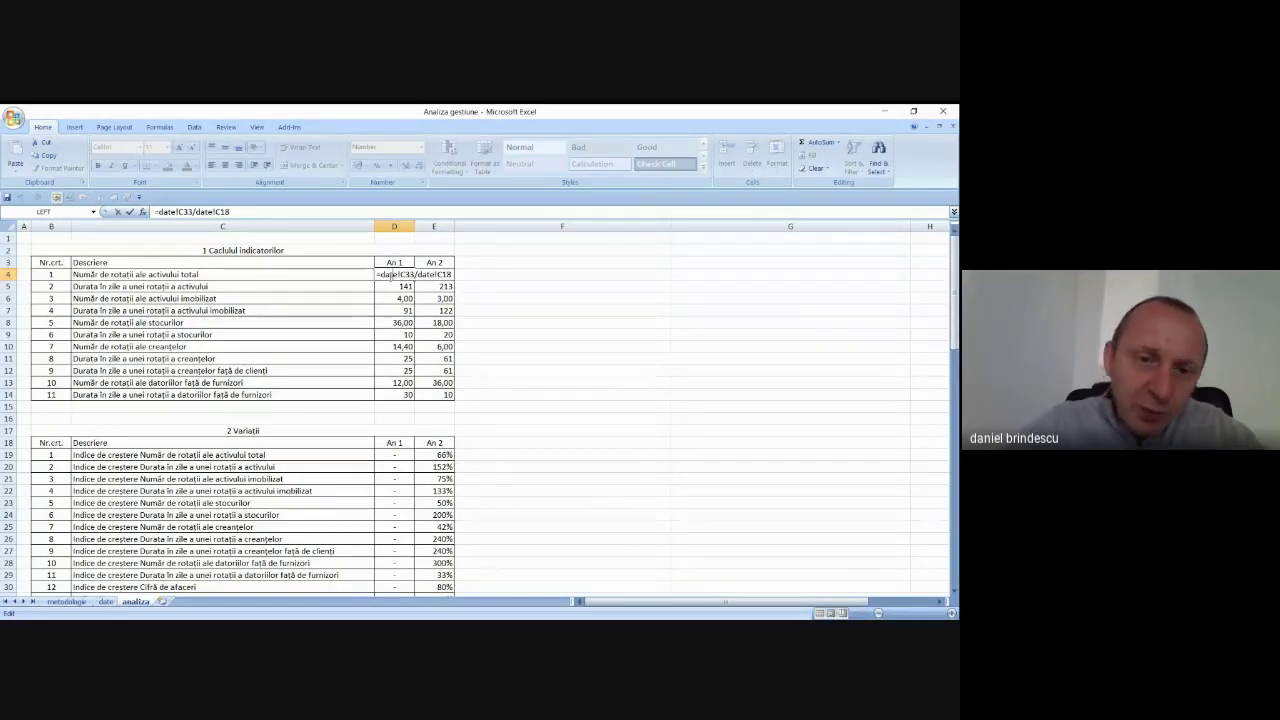
key(Escape)
double_click(440, 274)
key(Escape)
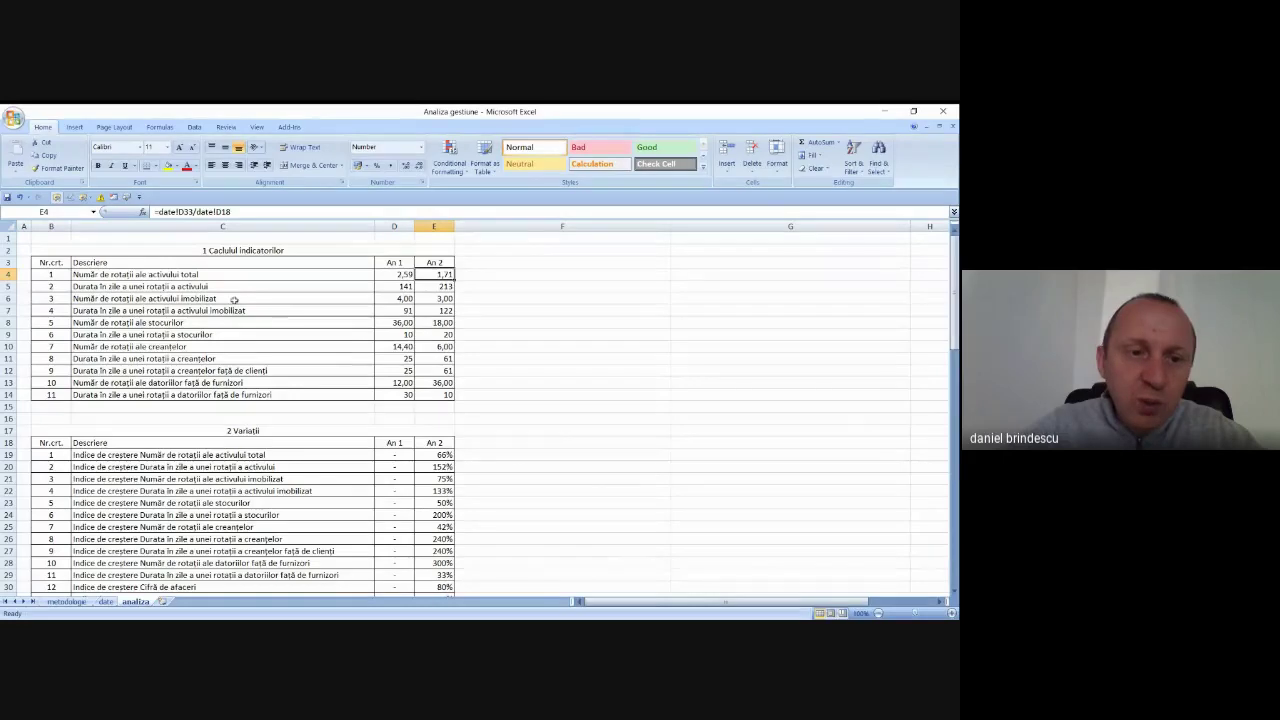
Inspect the An 1 formulas for the number of rotations of fixed assets, stocks, receivables and supplier debts.
click(398, 299)
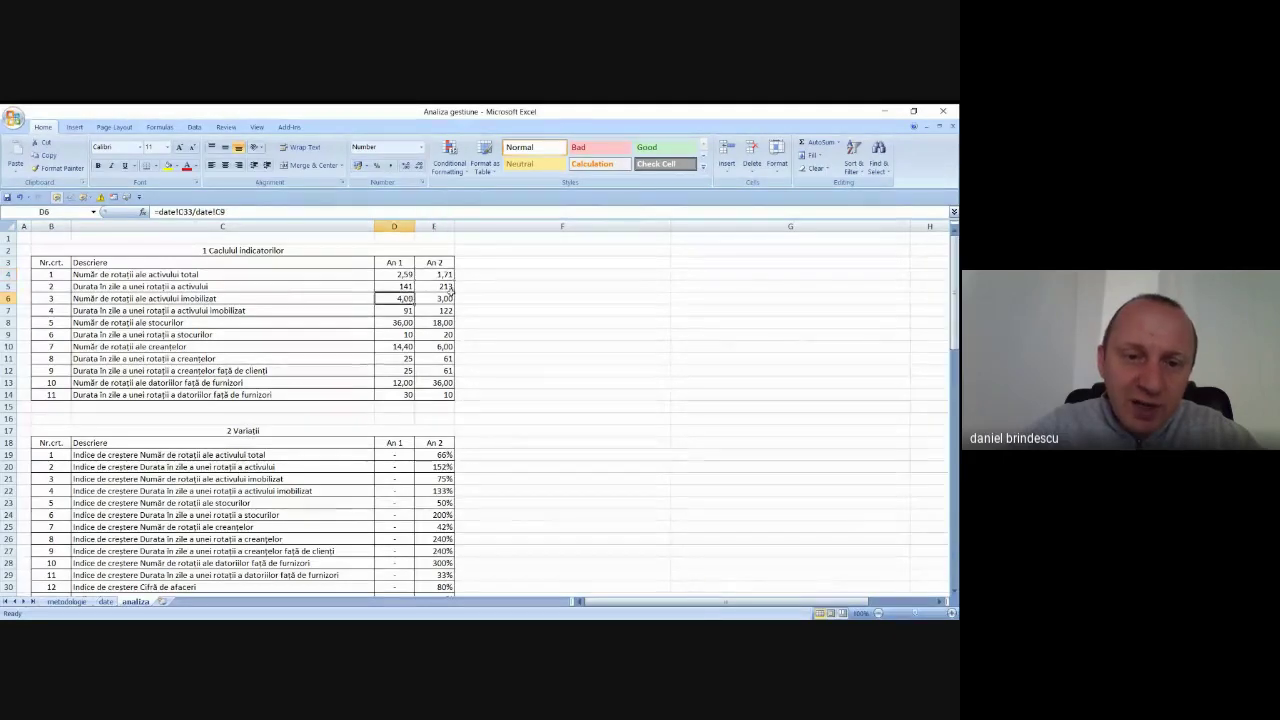
double_click(398, 299)
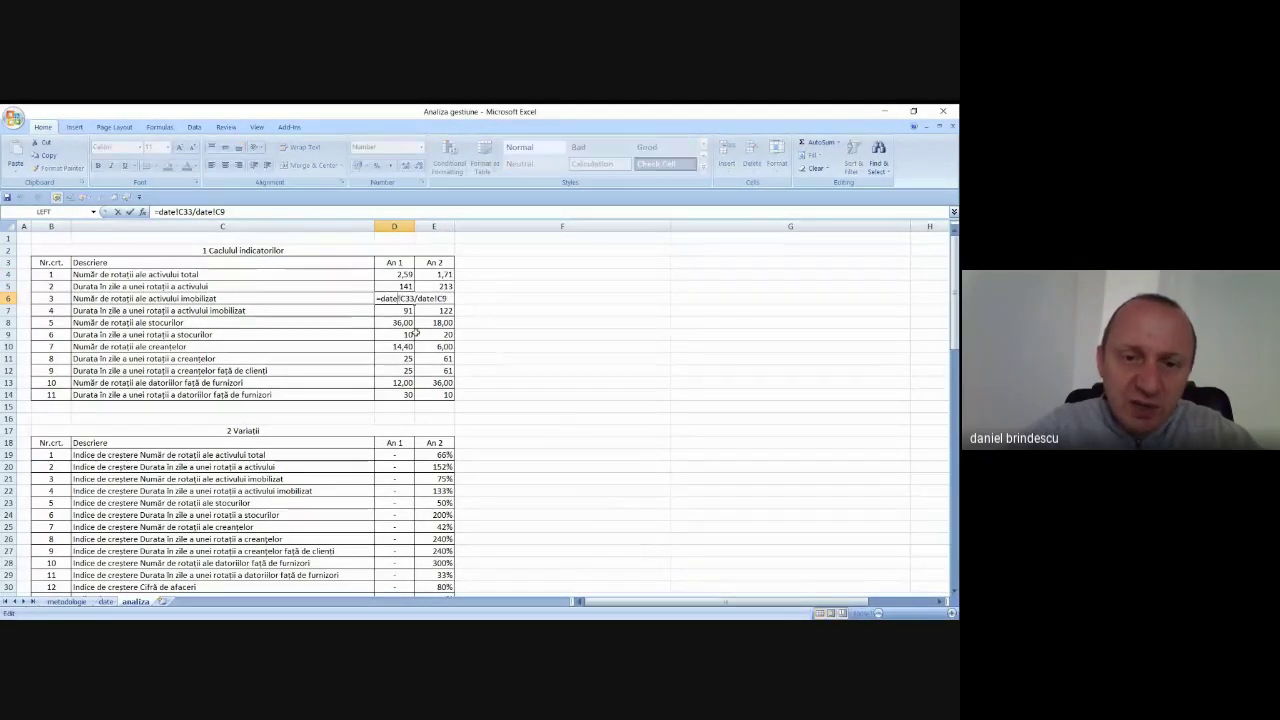
key(Escape)
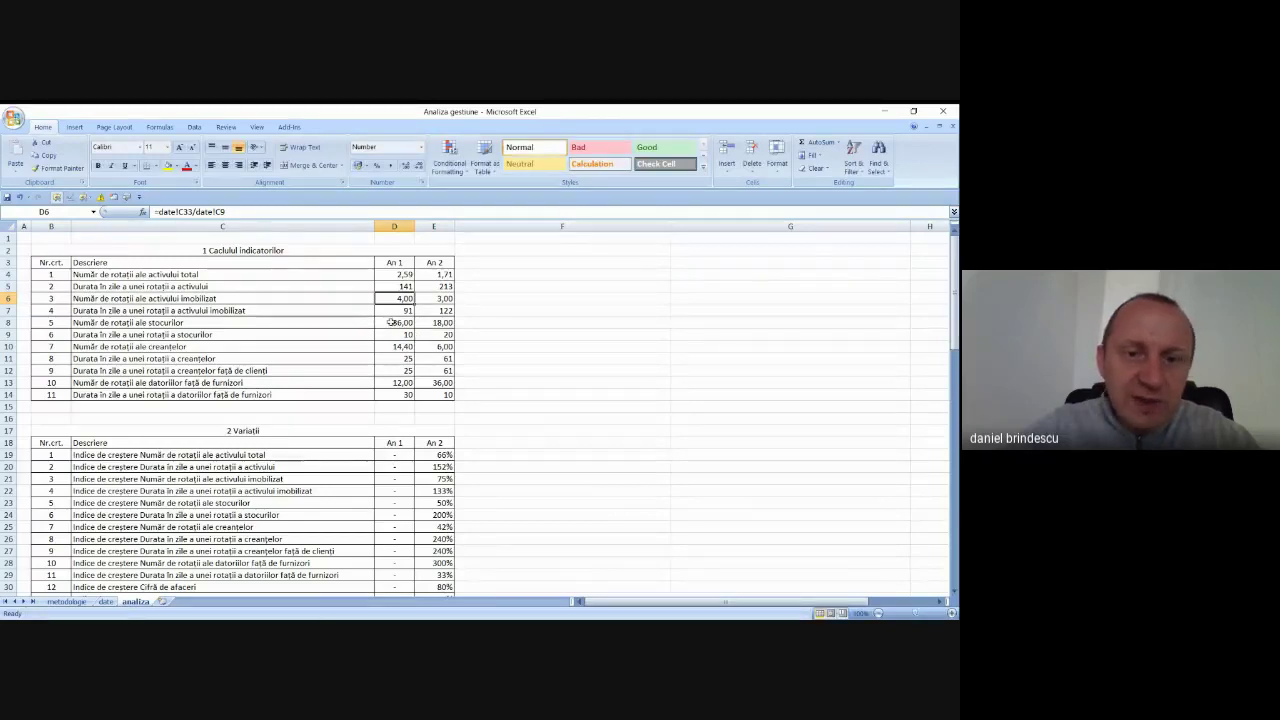
double_click(391, 323)
key(Escape)
click(398, 346)
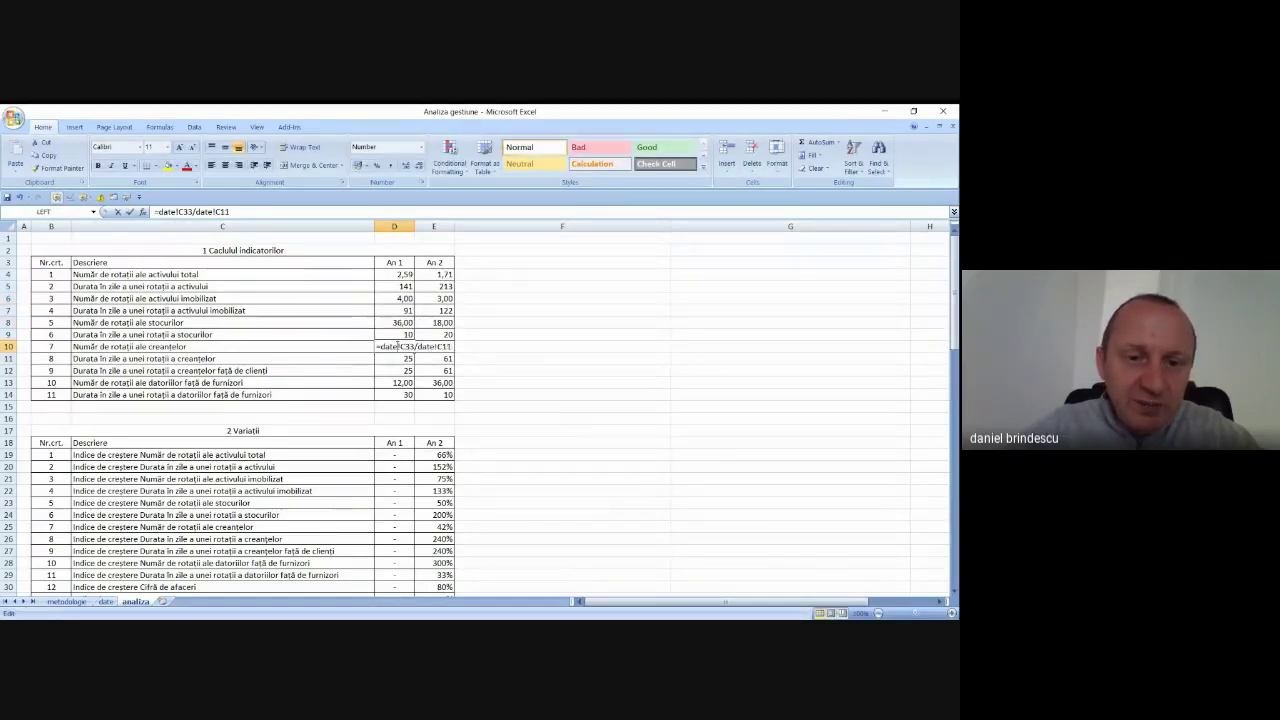
click(396, 383)
click(627, 381)
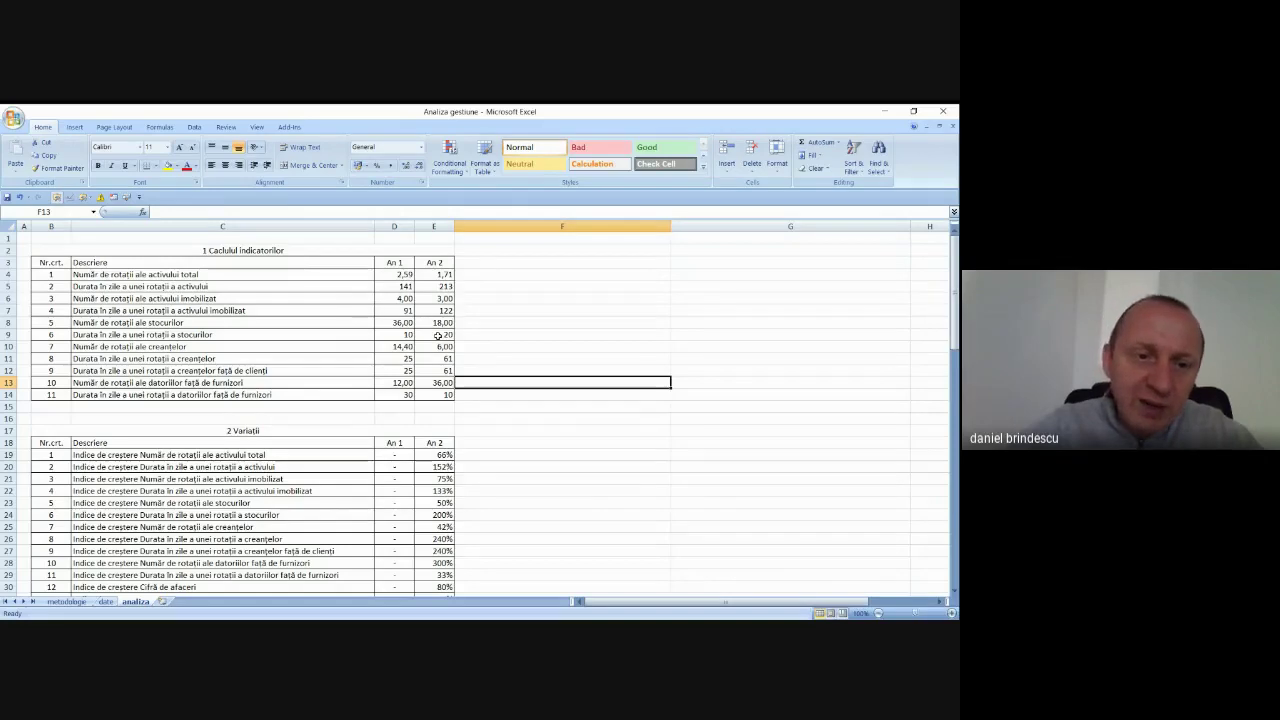
Inspect the An 1 formula for the duration in days of one asset rotation in D5.
click(395, 287)
double_click(395, 287)
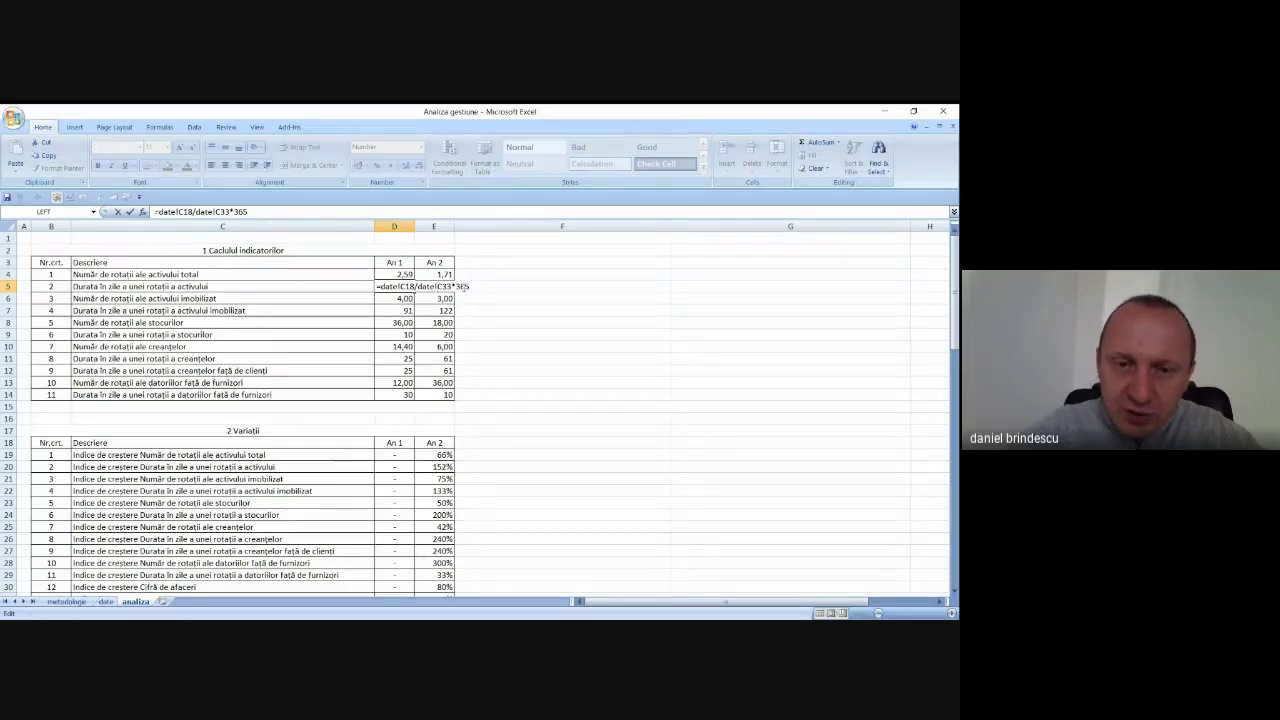
key(ctrl+Return)
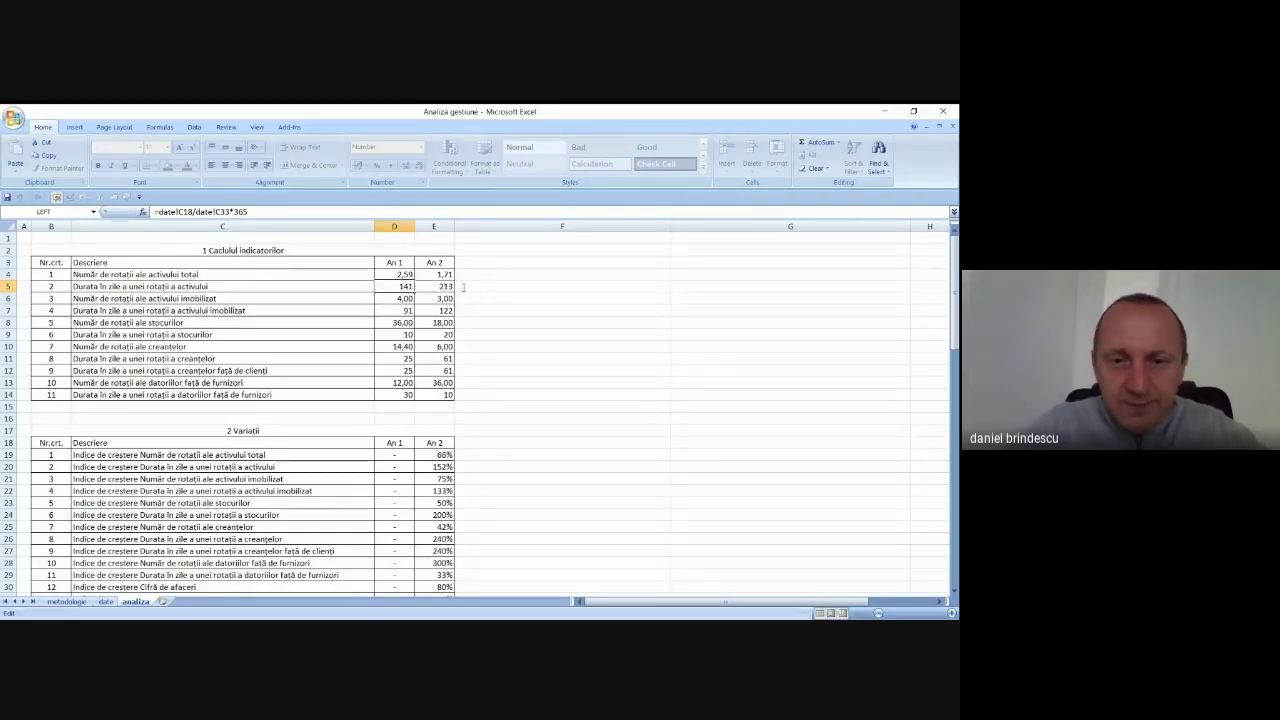
click(542, 311)
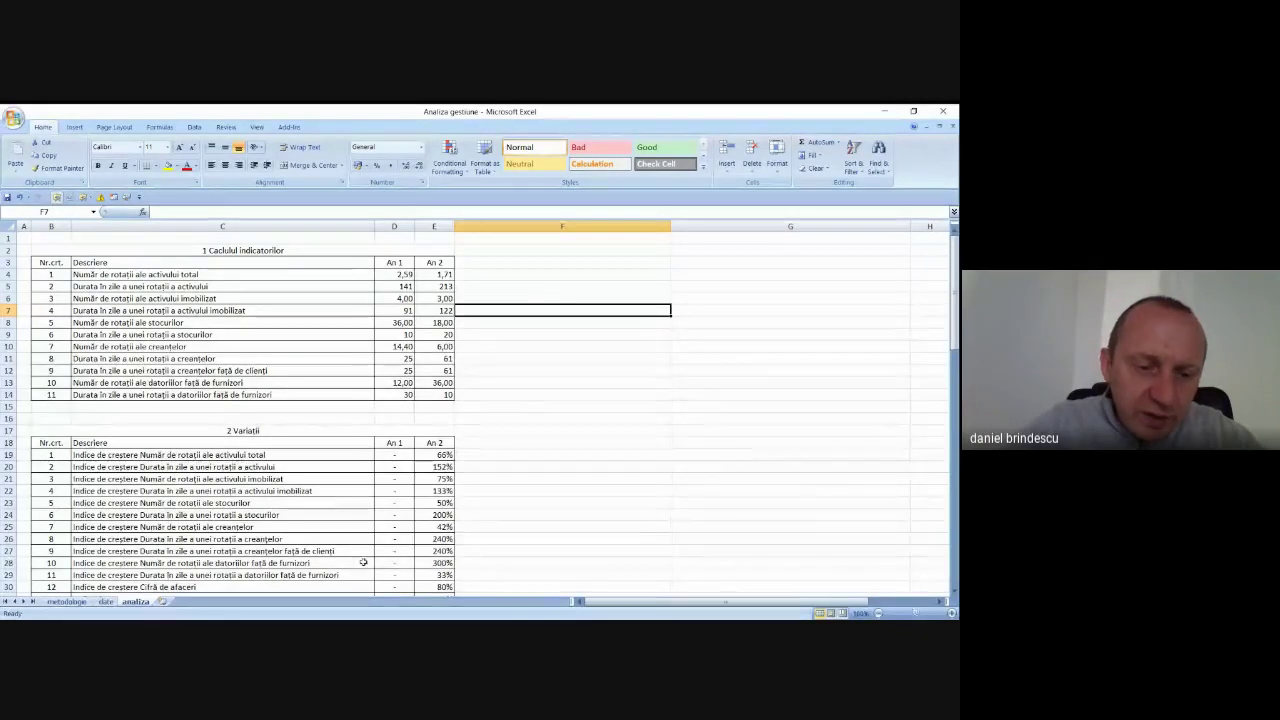
Revisit the stock formulas on the metodologie sheet and recheck the total asset rotation formula in D4 of analiza.
click(68, 601)
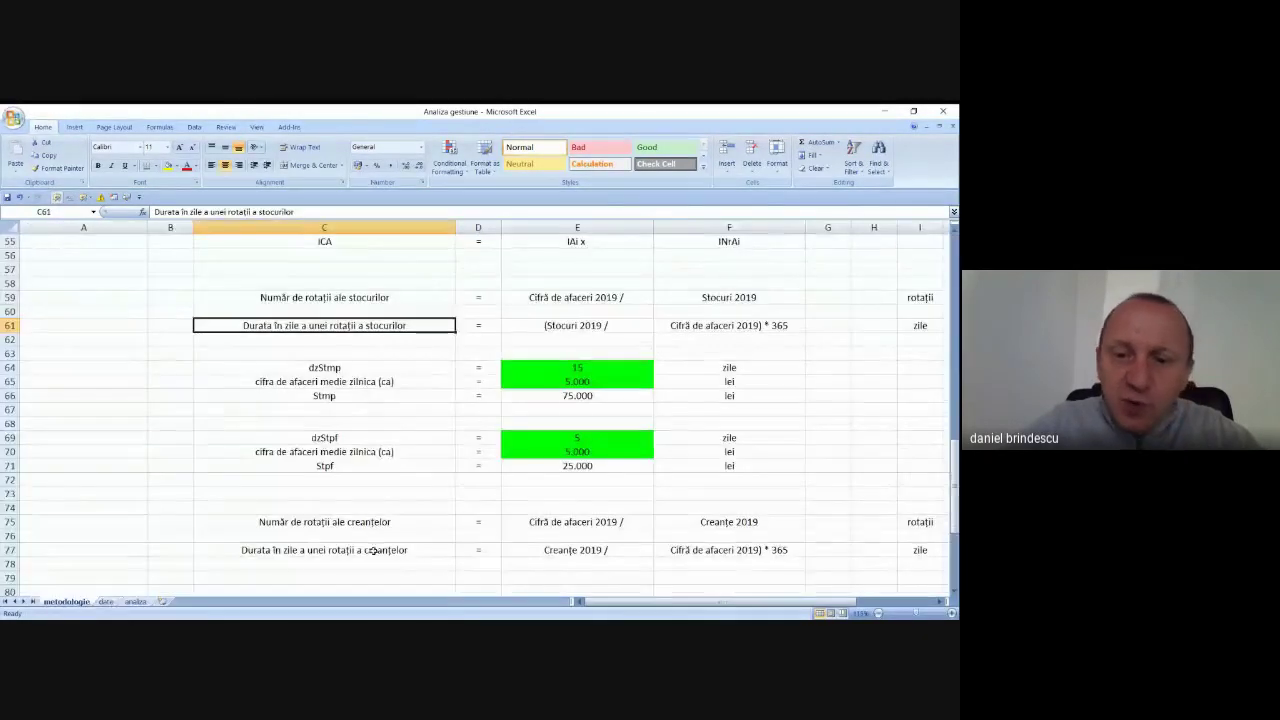
click(547, 338)
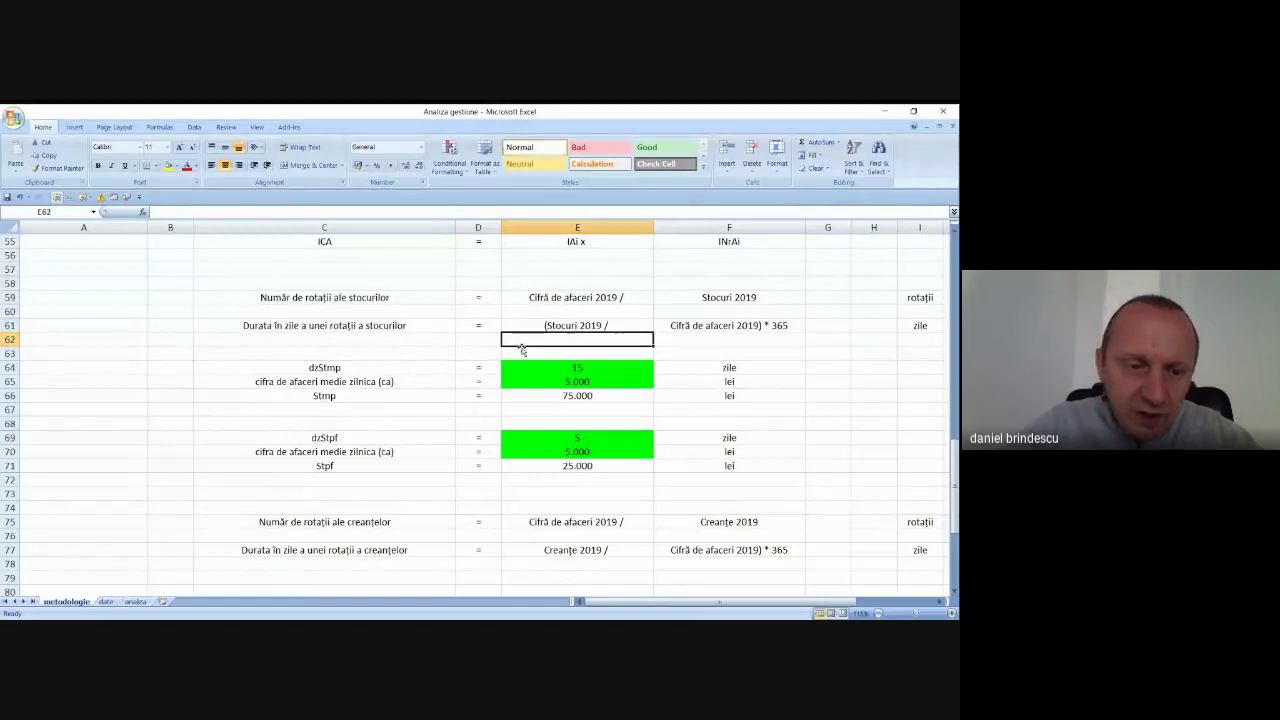
click(135, 601)
double_click(400, 274)
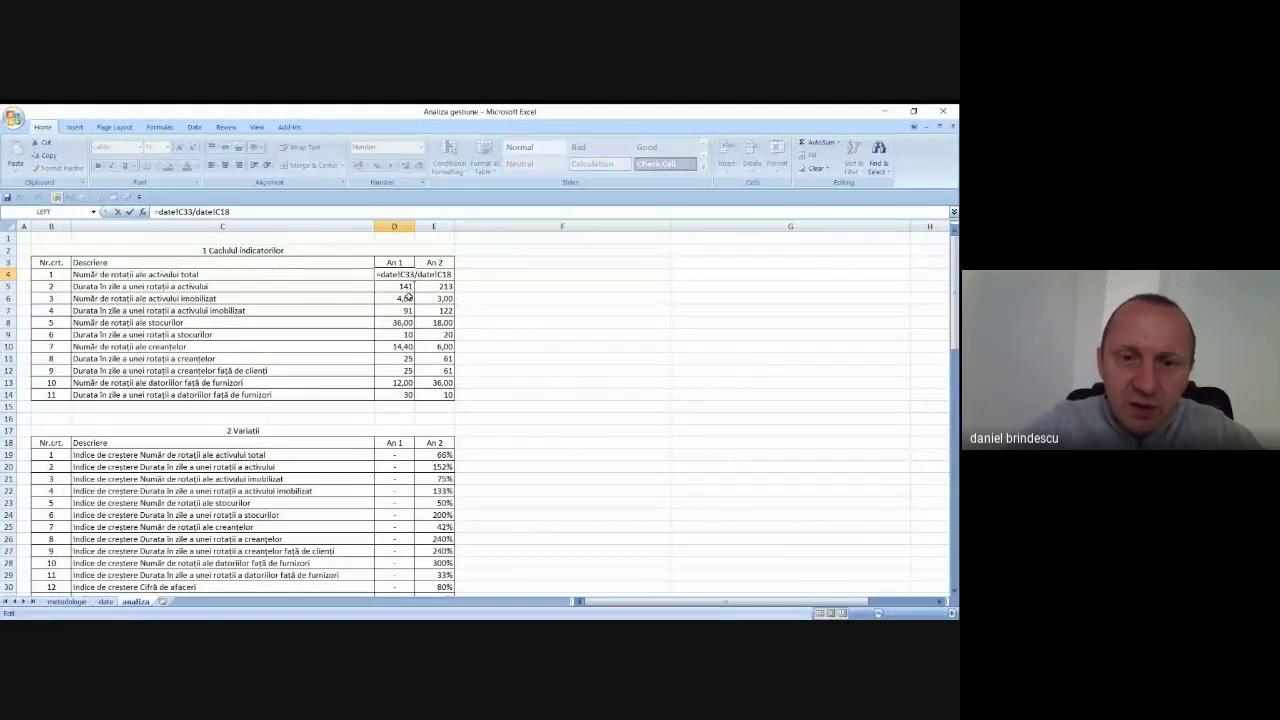
key(Escape)
On the date sheet, locate the year 1 values for TOTAL ACTIV and Cifra de afaceri.
click(105, 601)
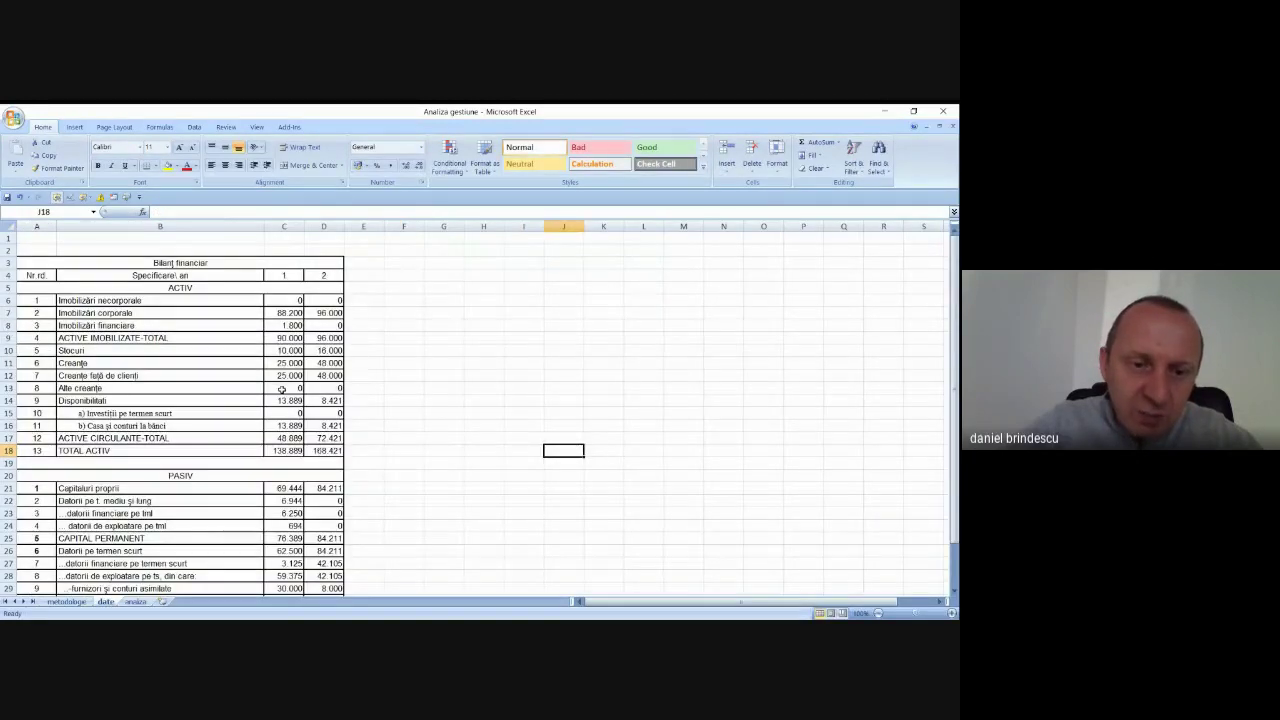
click(284, 363)
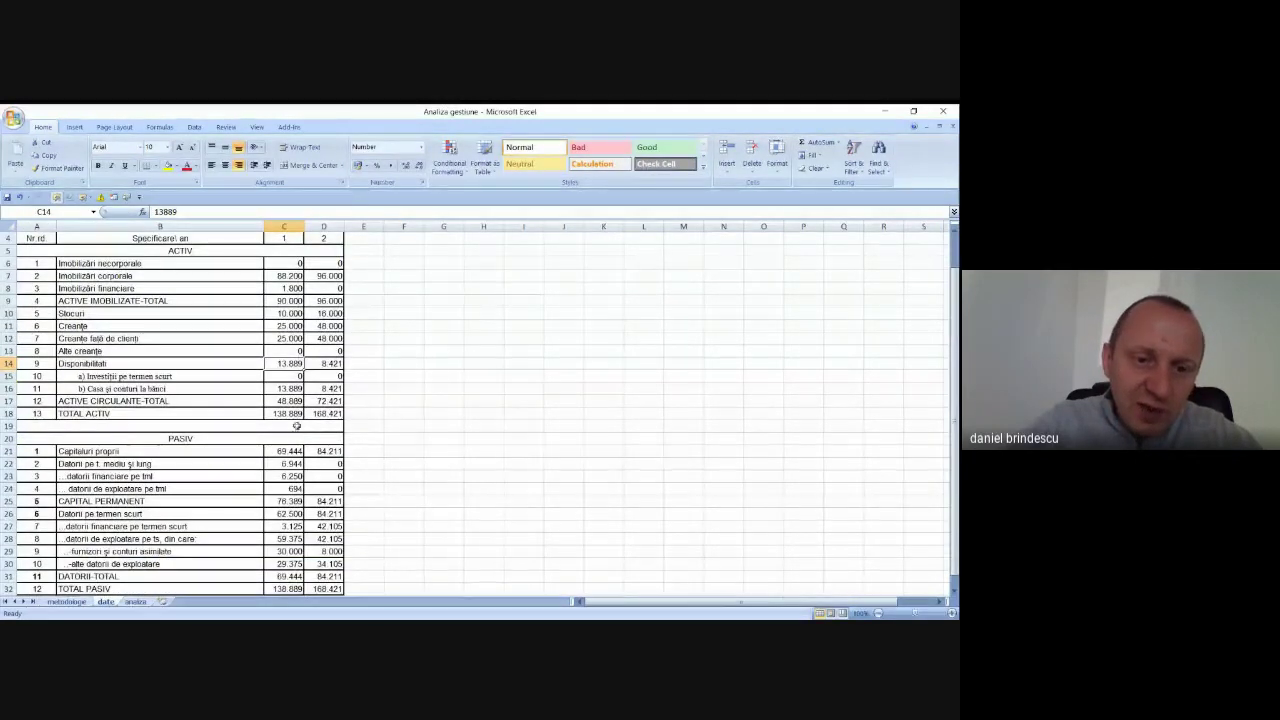
click(289, 413)
scroll(289, 413, down, 4)
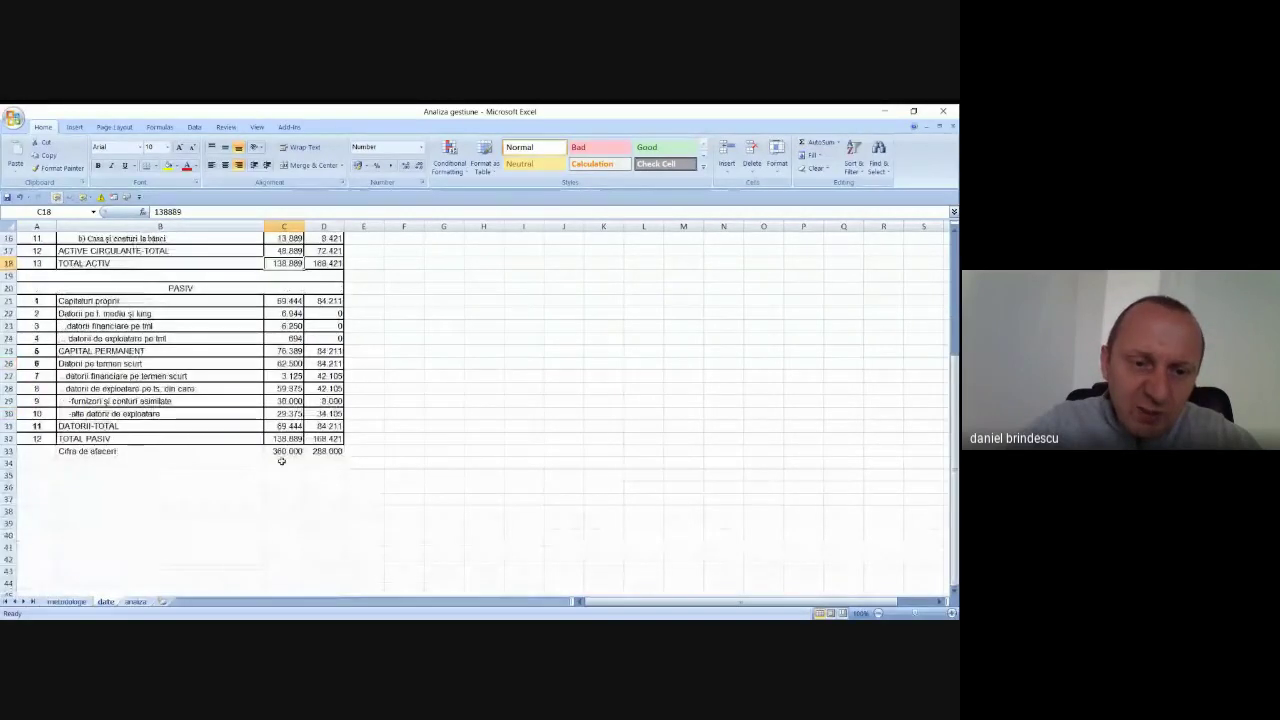
click(277, 451)
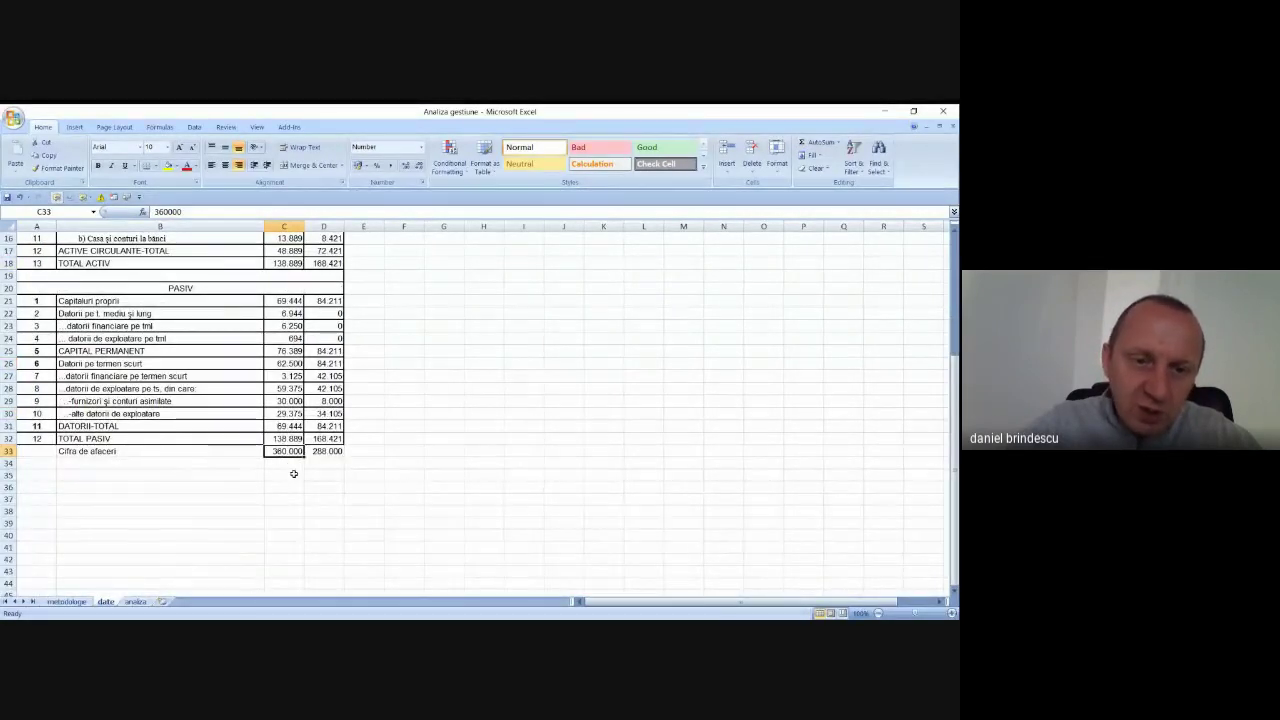
Check the total asset rotation number by calculating =C33/C18 in cell C36, and clear that cell.
click(283, 487)
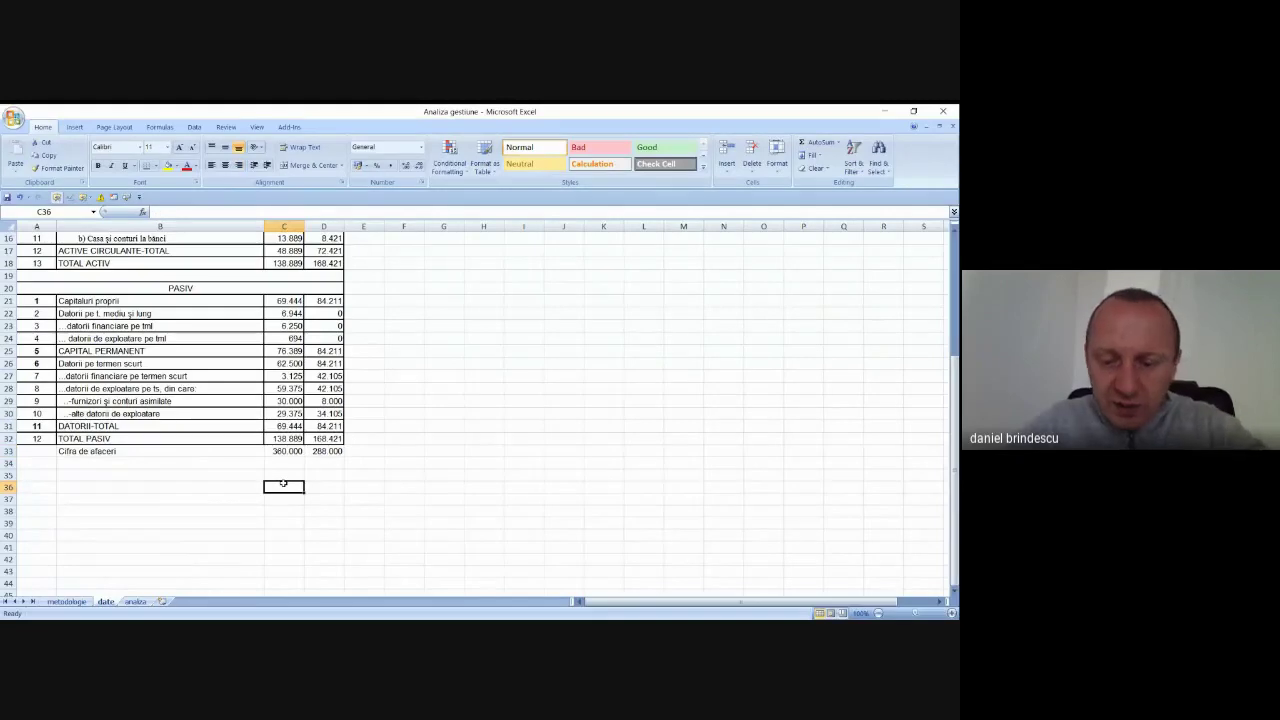
text(=)
click(281, 451)
text(*)
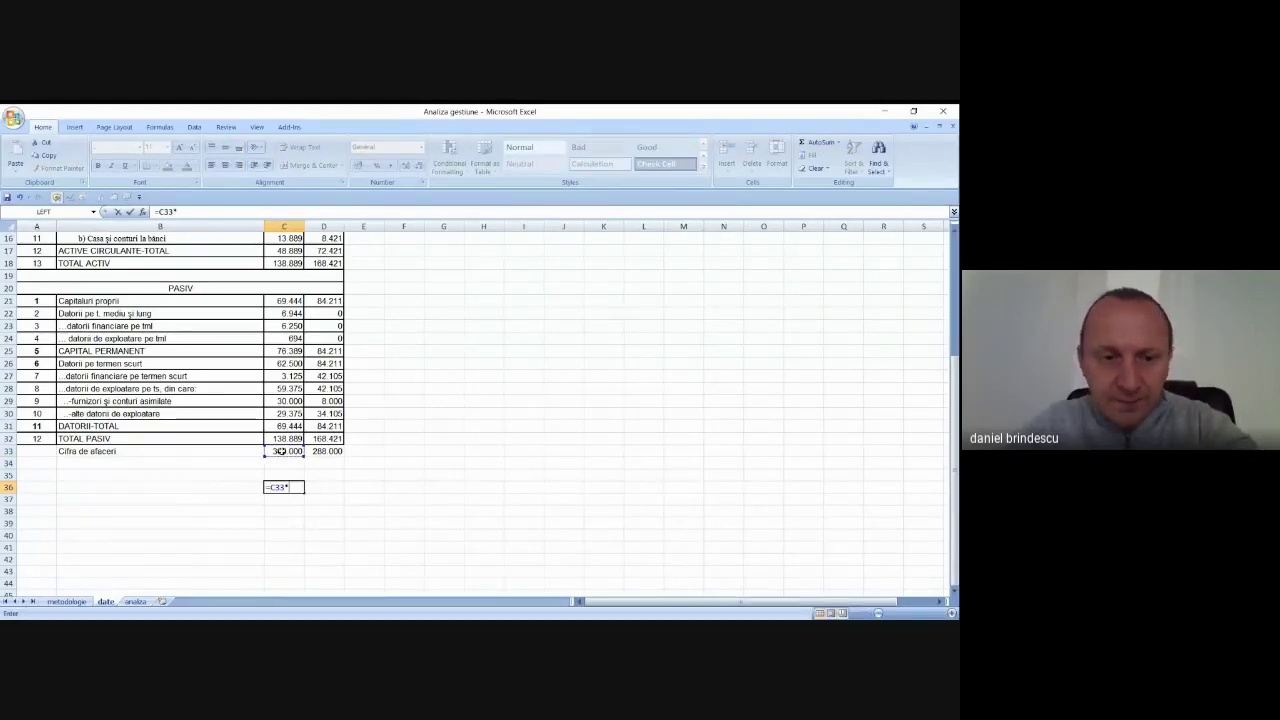
key(BackSpace)
text(/)
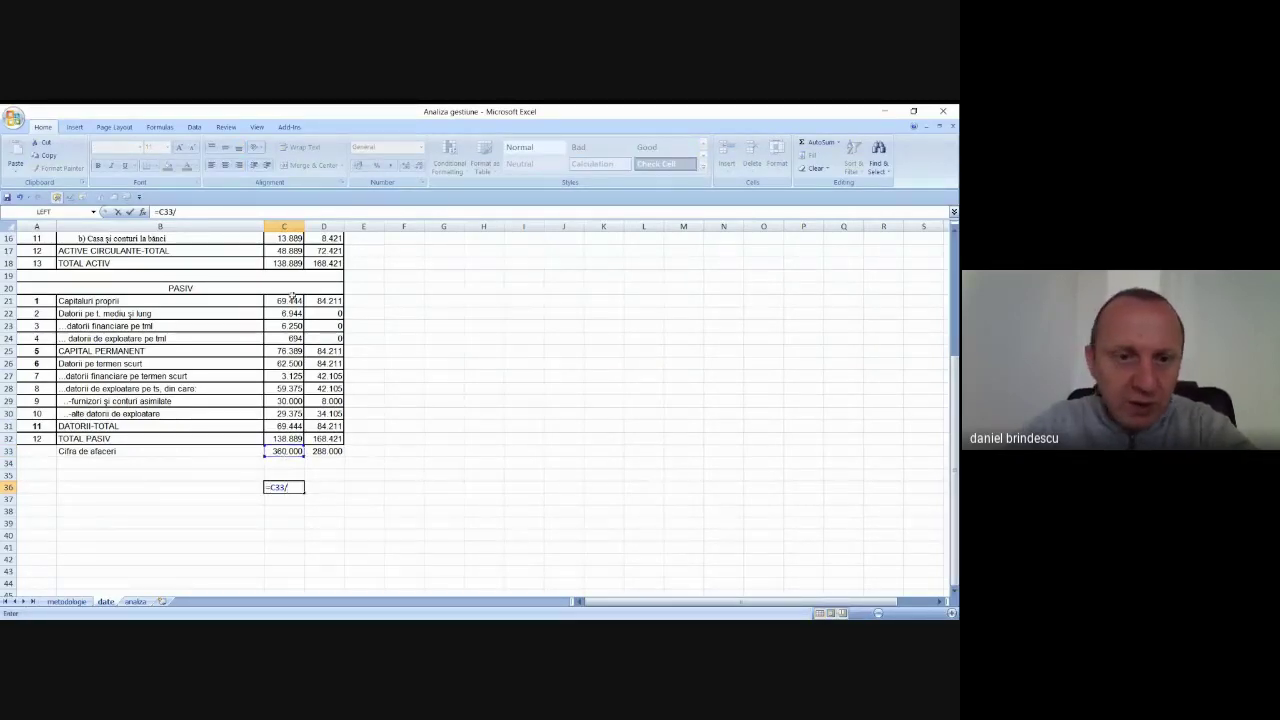
click(285, 263)
key(Return)
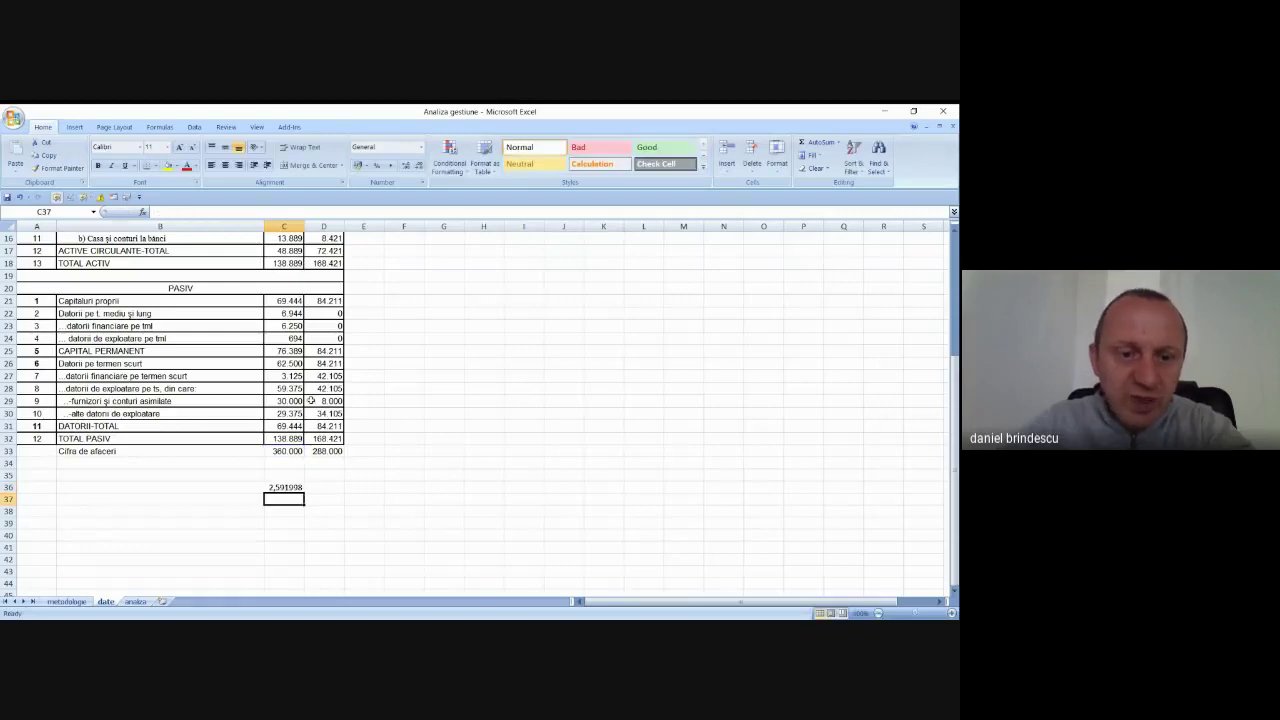
click(285, 487)
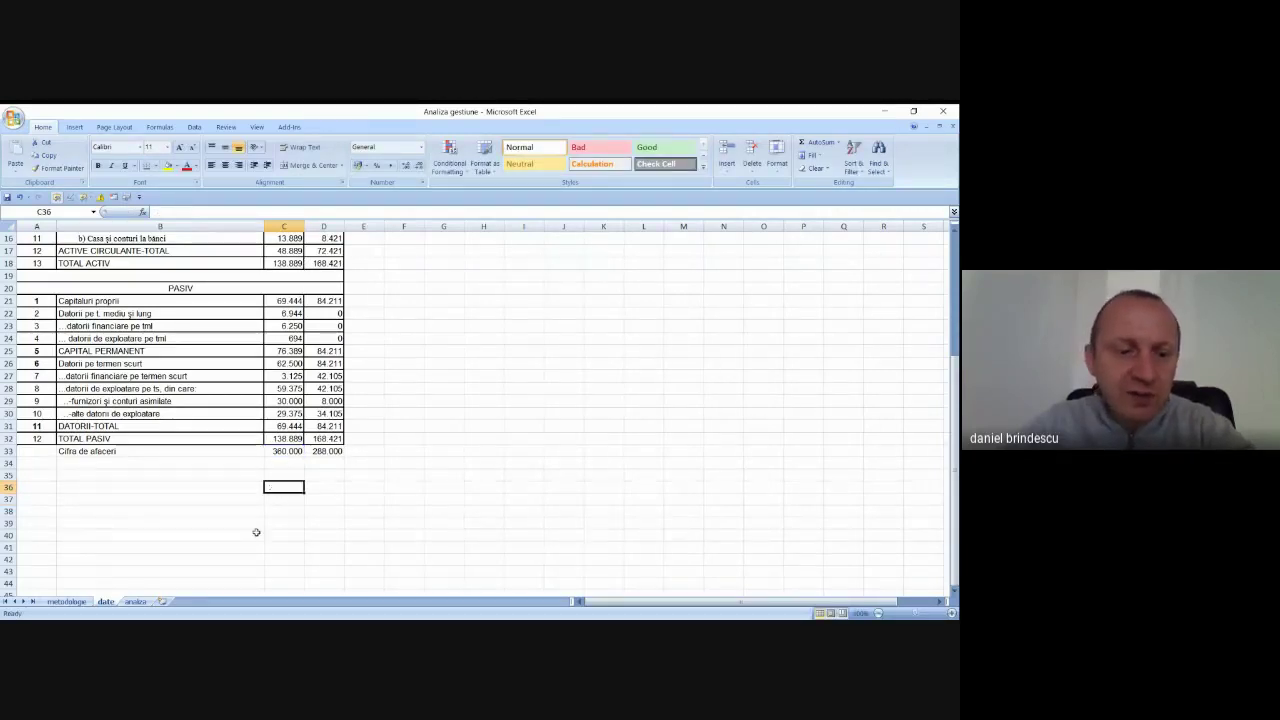
Return to the analiza sheet and review the growth index descriptions in the Variații table, starting with C19.
click(135, 601)
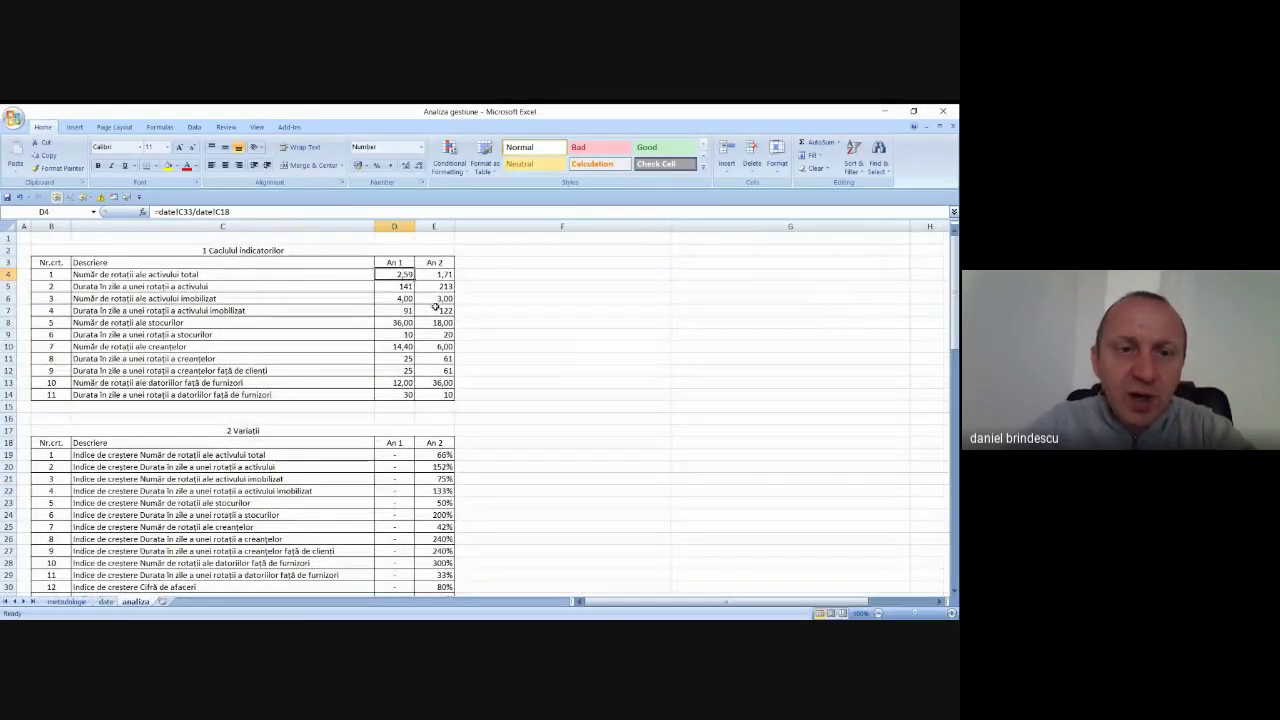
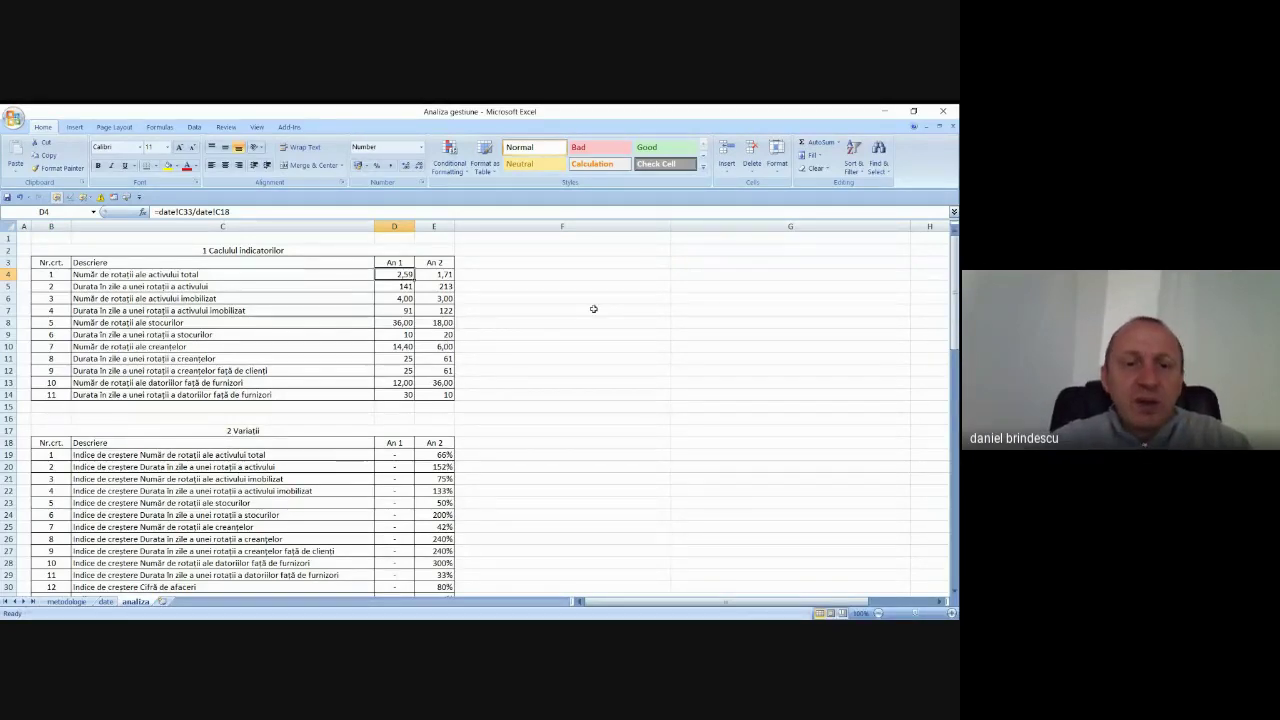
click(648, 322)
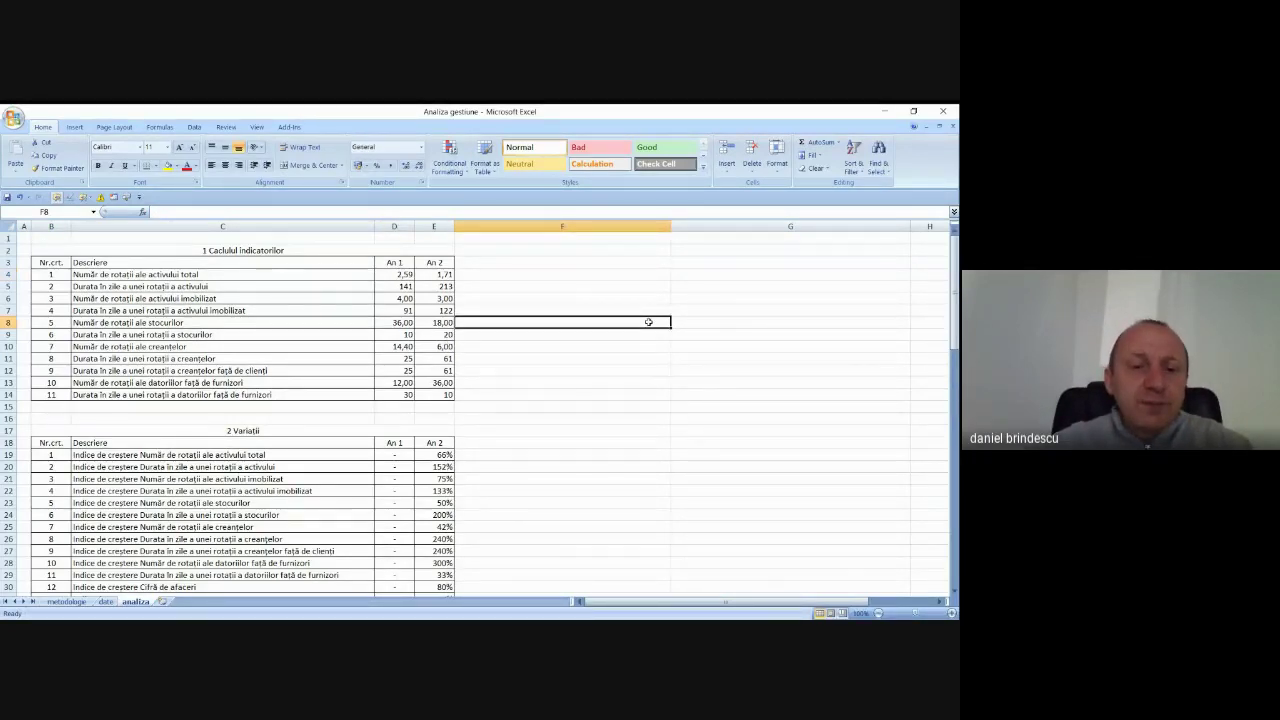
scroll(637, 351, down, 3)
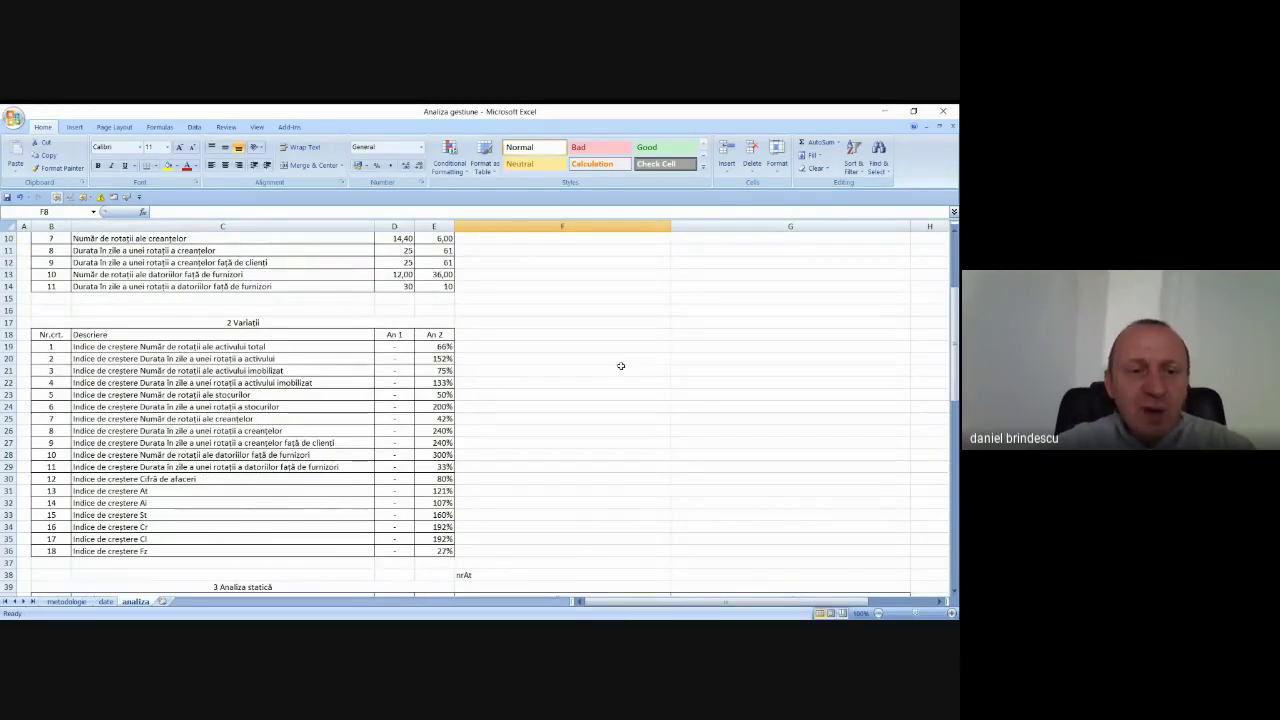
drag(185, 347, 197, 476)
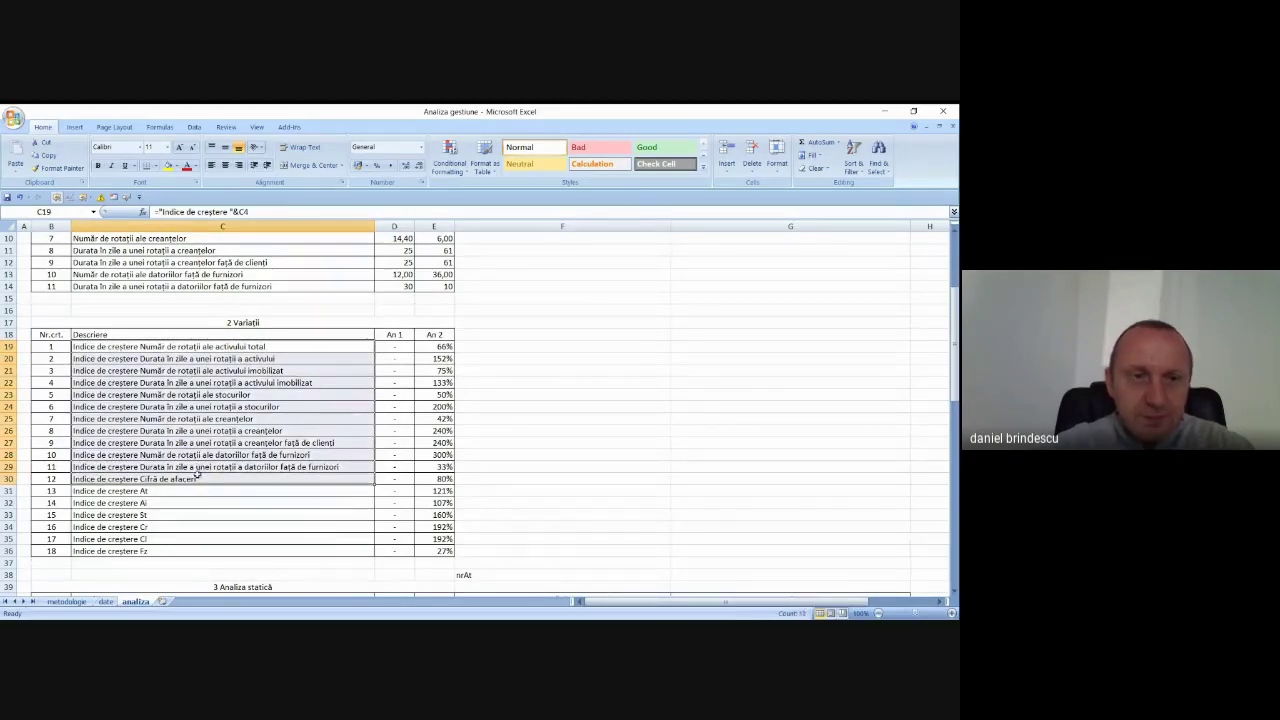
click(560, 371)
click(170, 347)
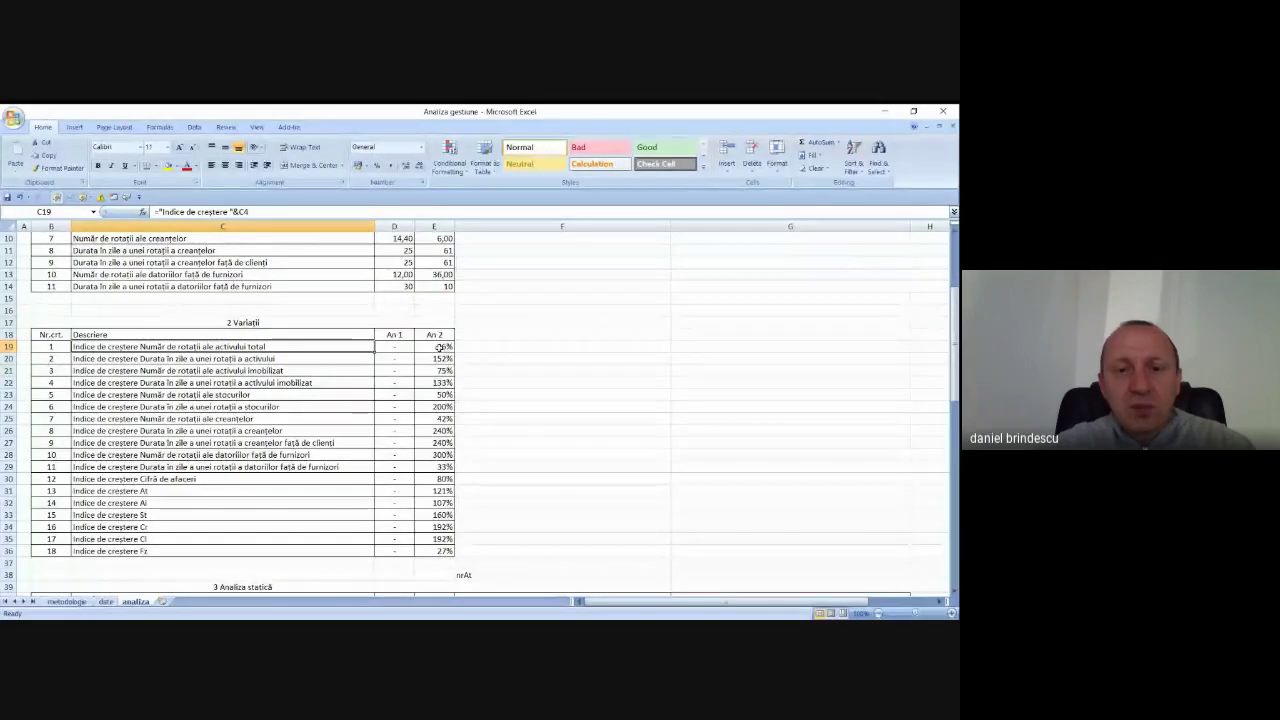
Compare the total asset rotation numbers for An 2 and An 1, and examine their growth index formula in E19.
scroll(446, 363, up, 3)
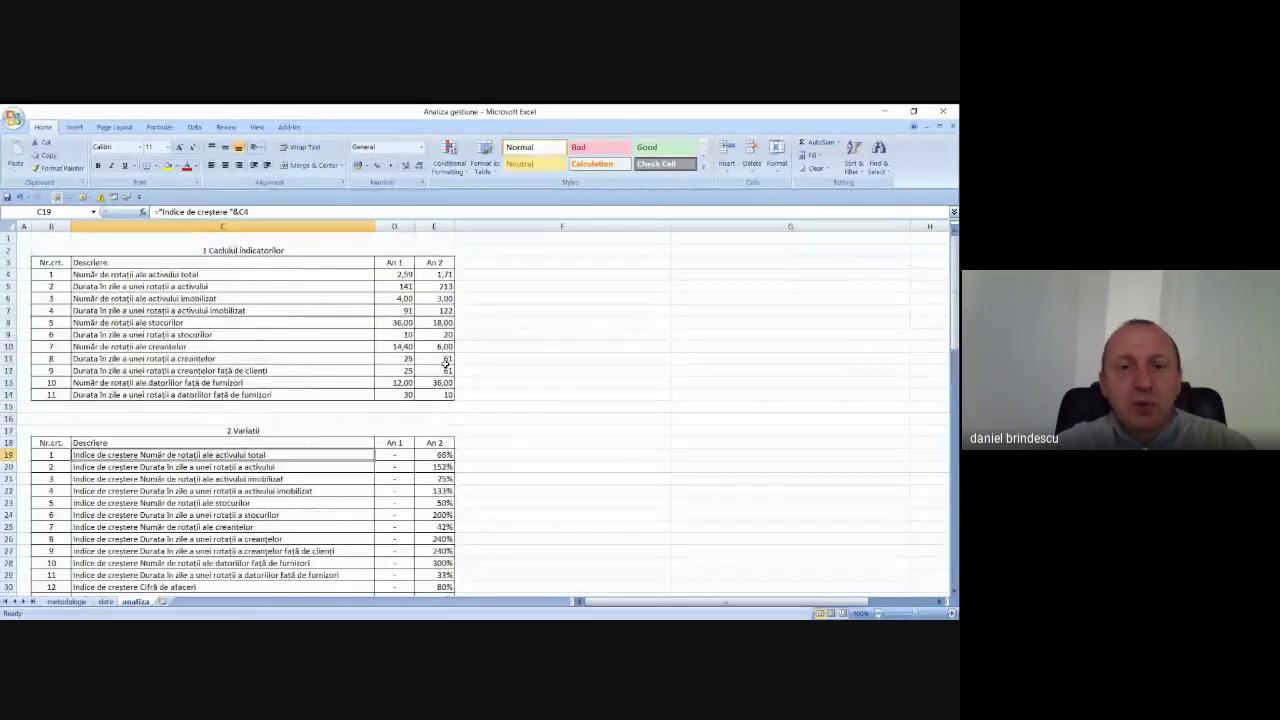
click(440, 275)
click(401, 275)
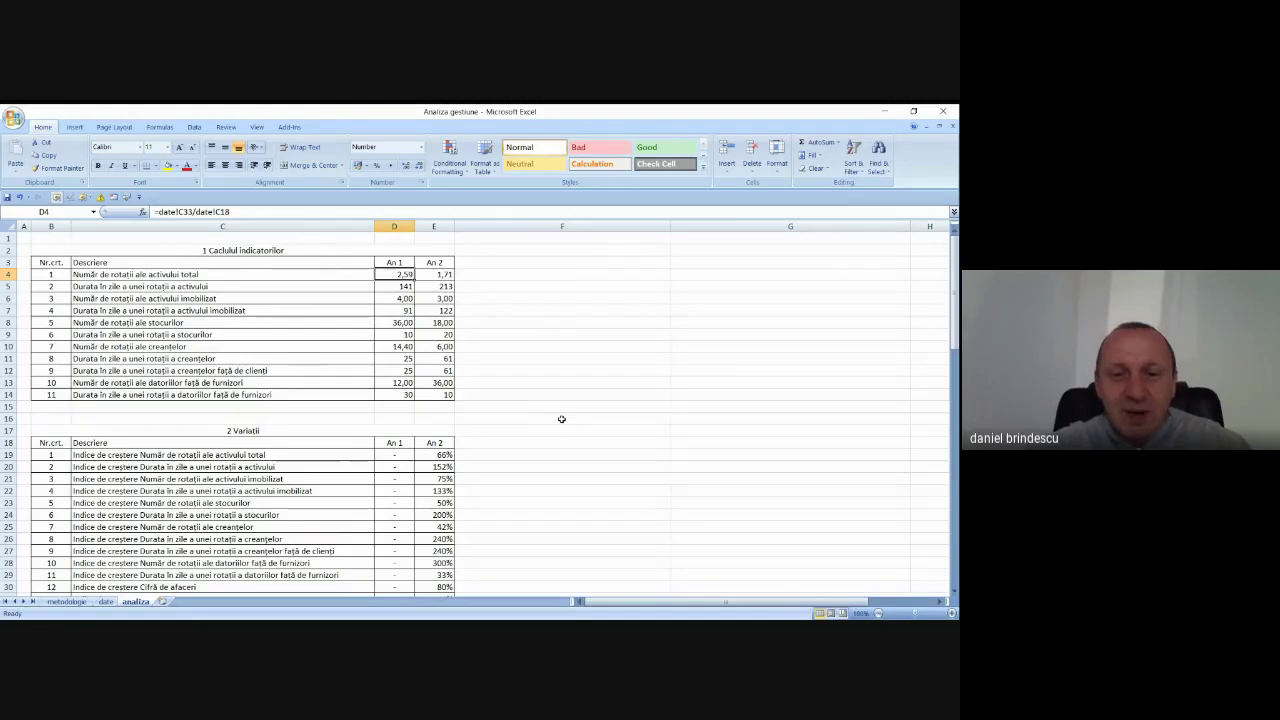
scroll(561, 419, down, 2)
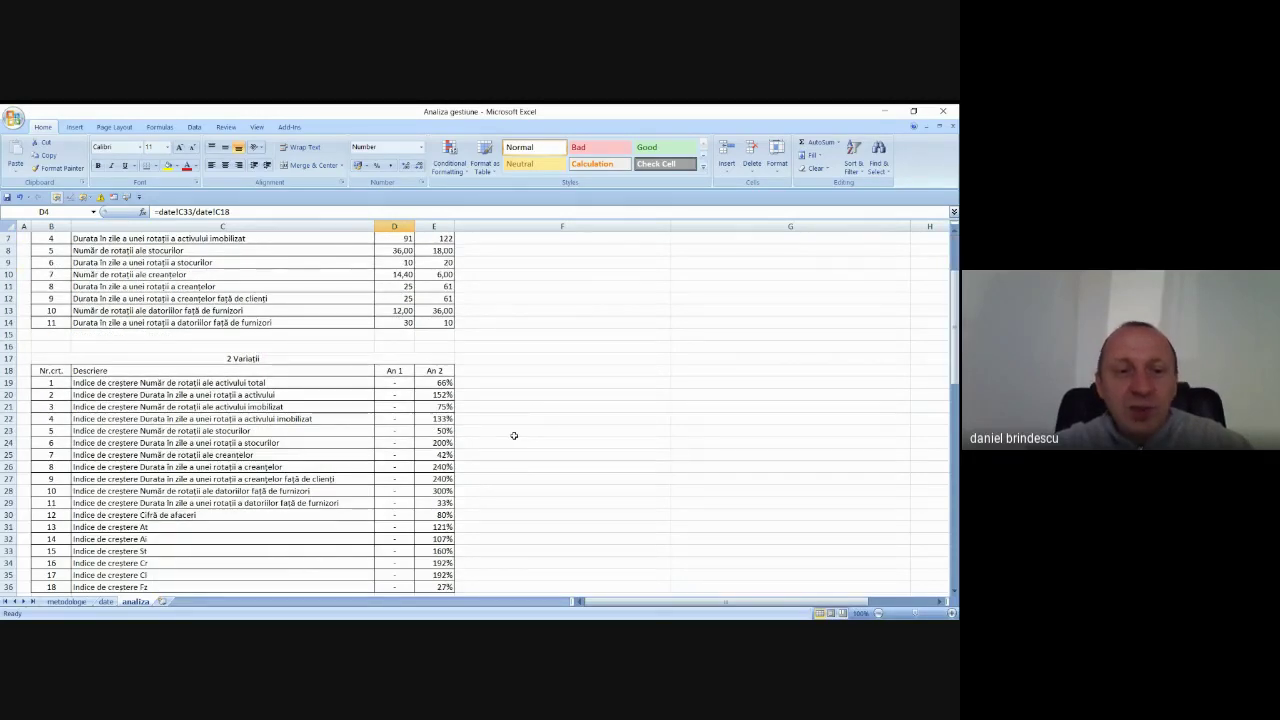
click(431, 382)
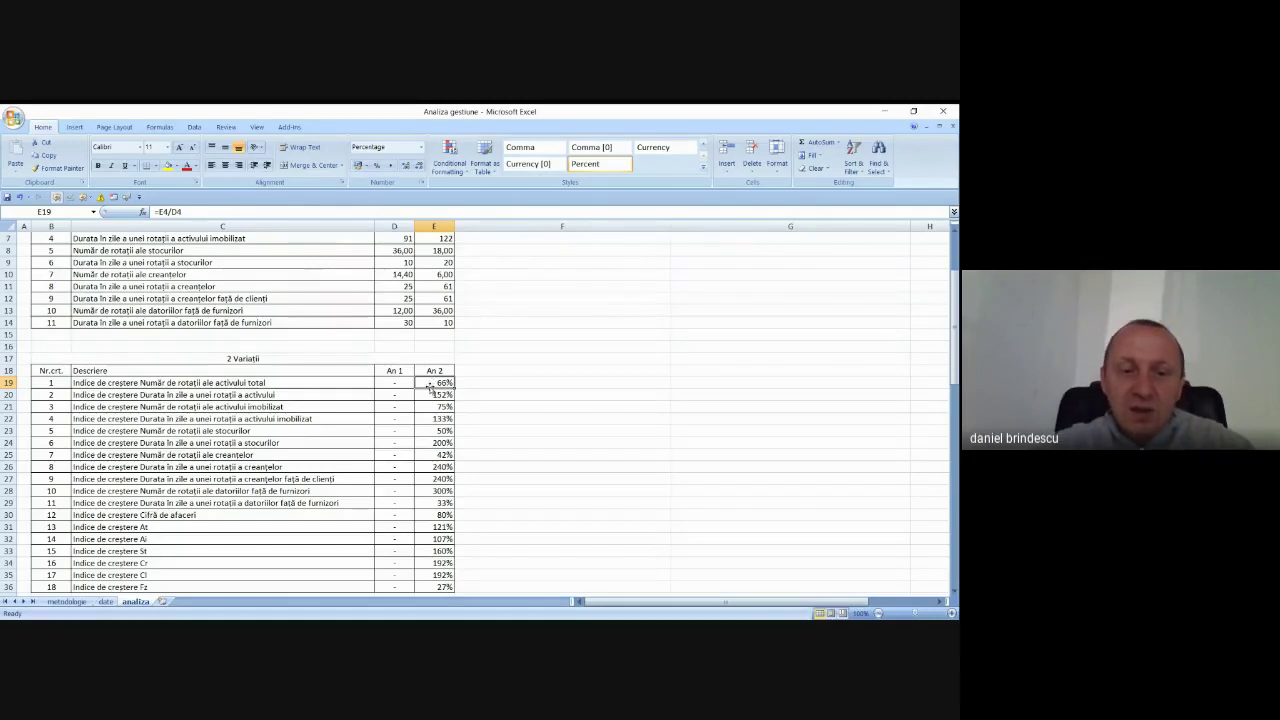
Review the growth indices for At and Ai in the Variații table, and examine the Cifra de afaceri index formula in E30.
scroll(430, 387, down, 3)
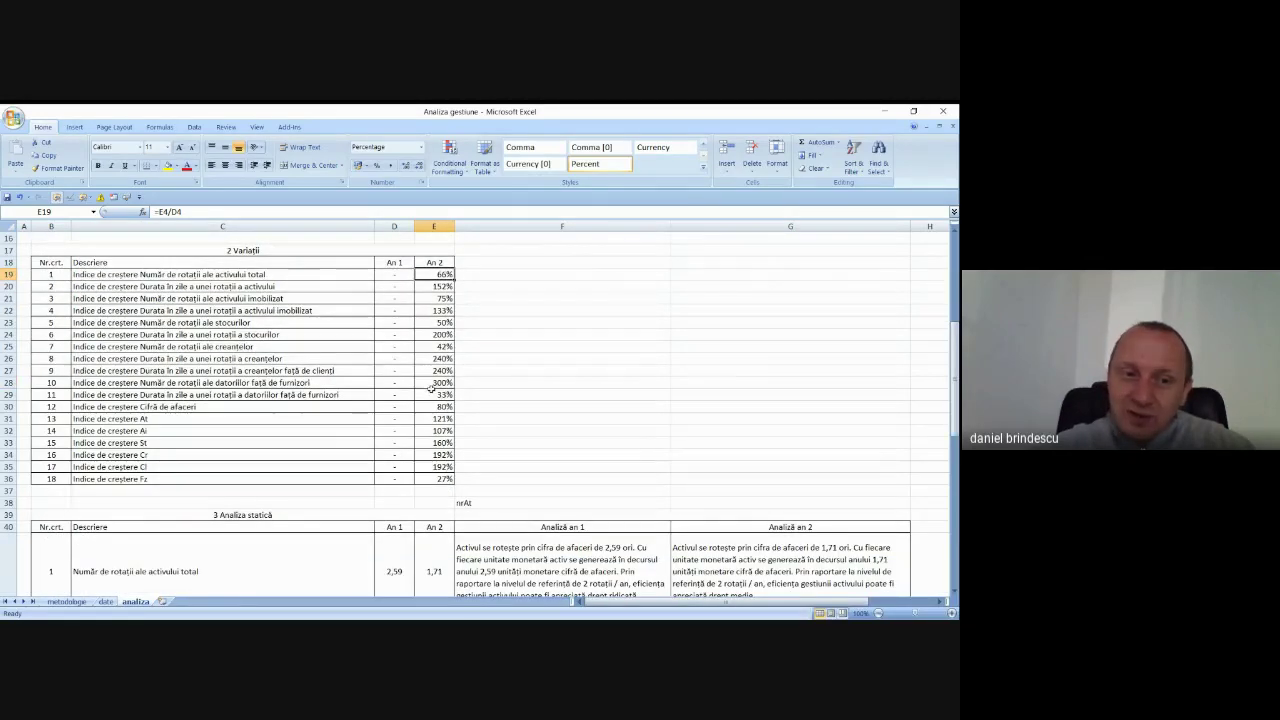
click(203, 420)
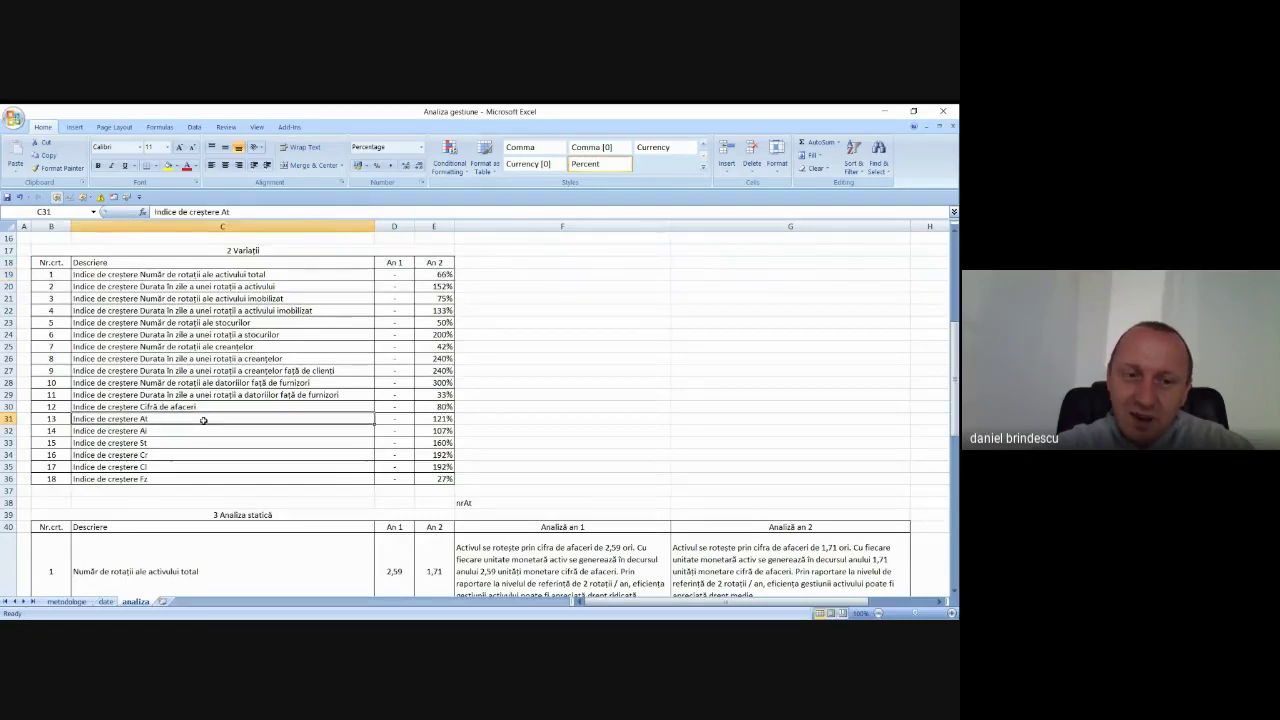
click(183, 432)
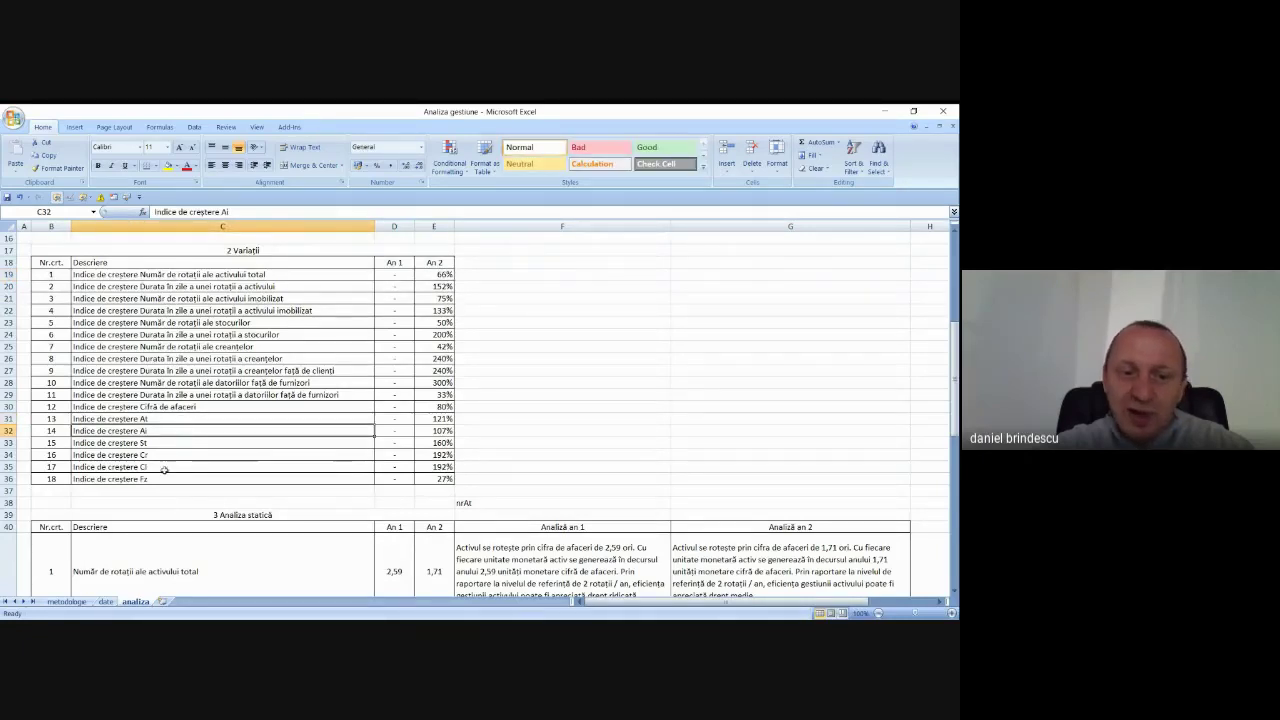
click(581, 464)
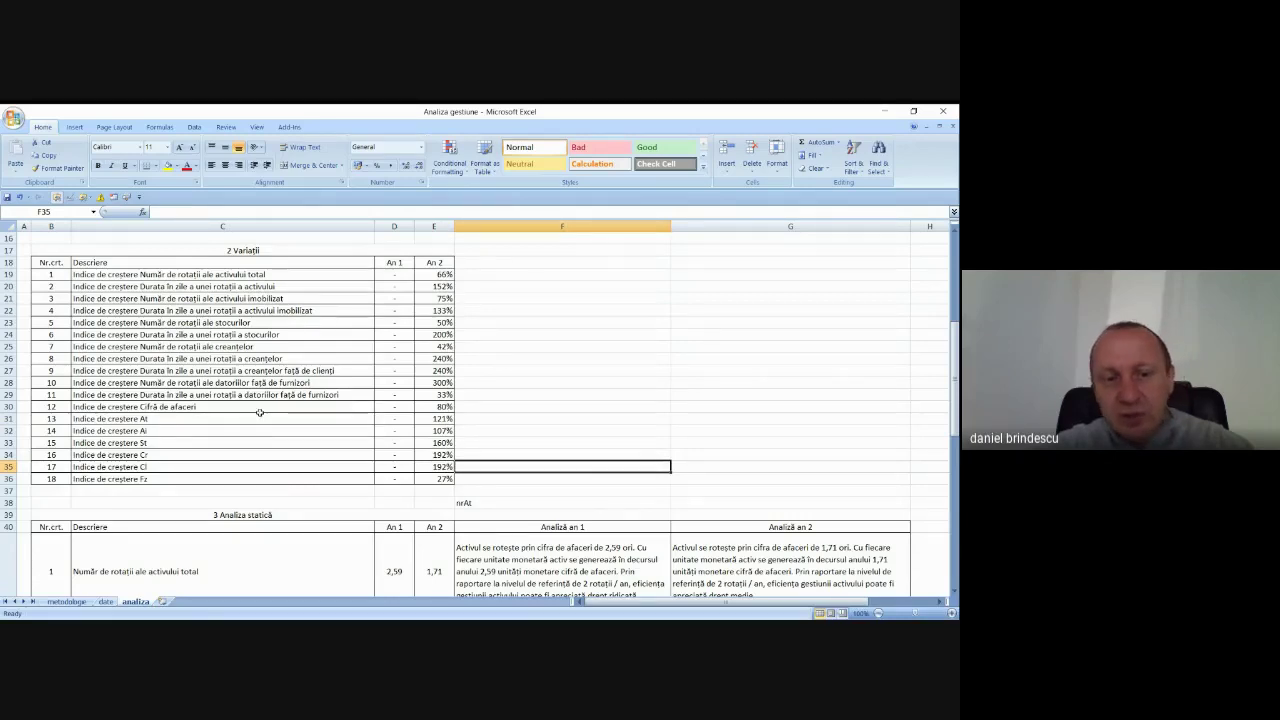
click(449, 410)
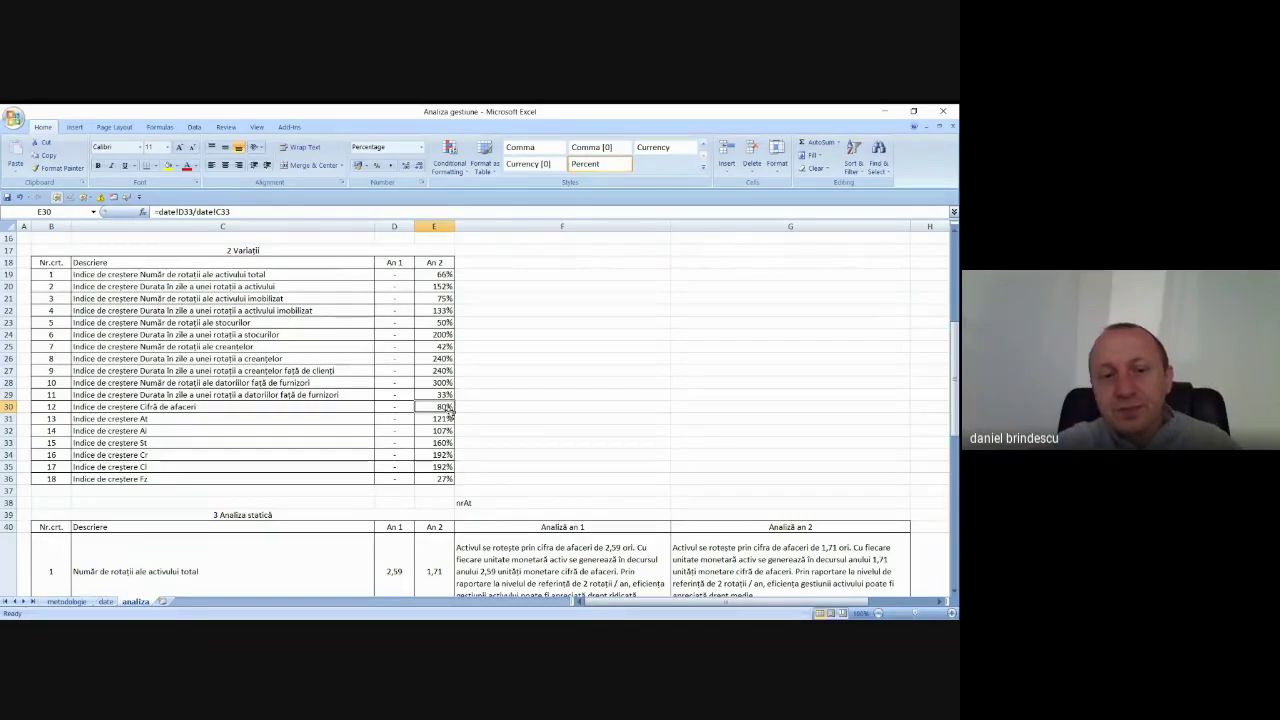
click(700, 311)
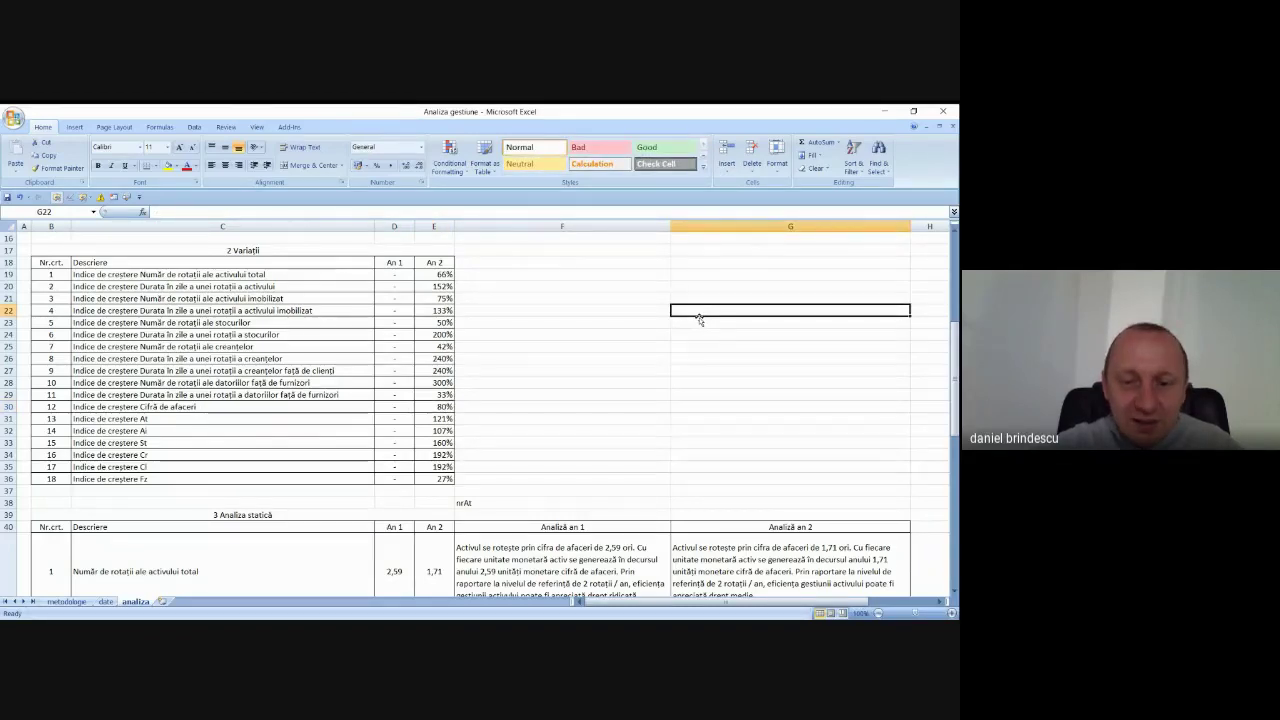
Compare the total asset rotation numbers for An 1 and An 2 in the indicator table, checking the formulas in D4 and E4.
scroll(448, 335, up, 5)
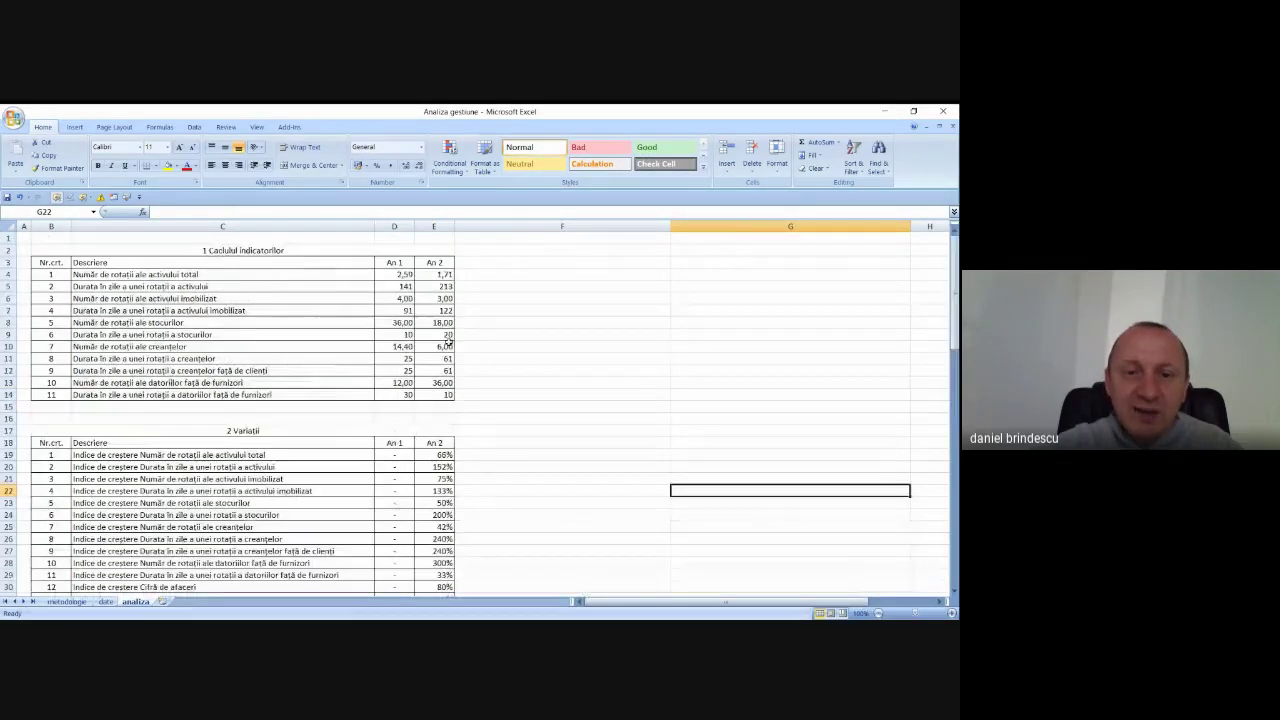
click(405, 272)
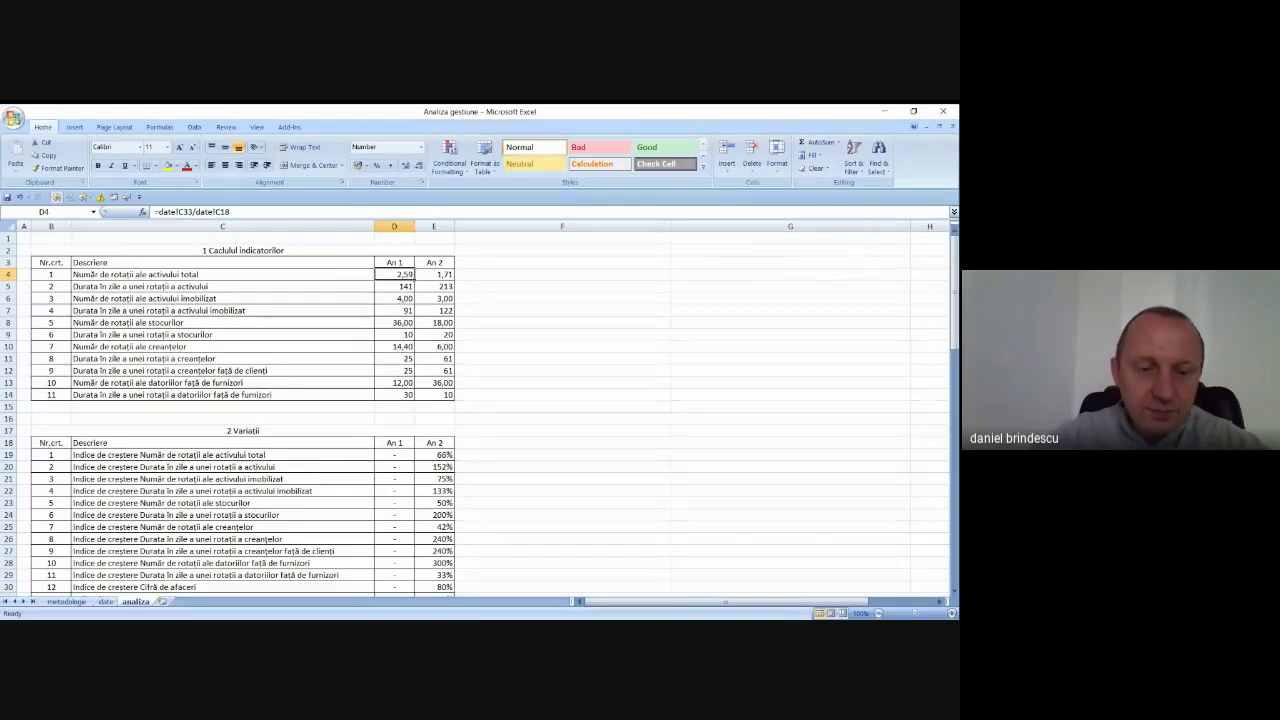
key(alt+Tab)
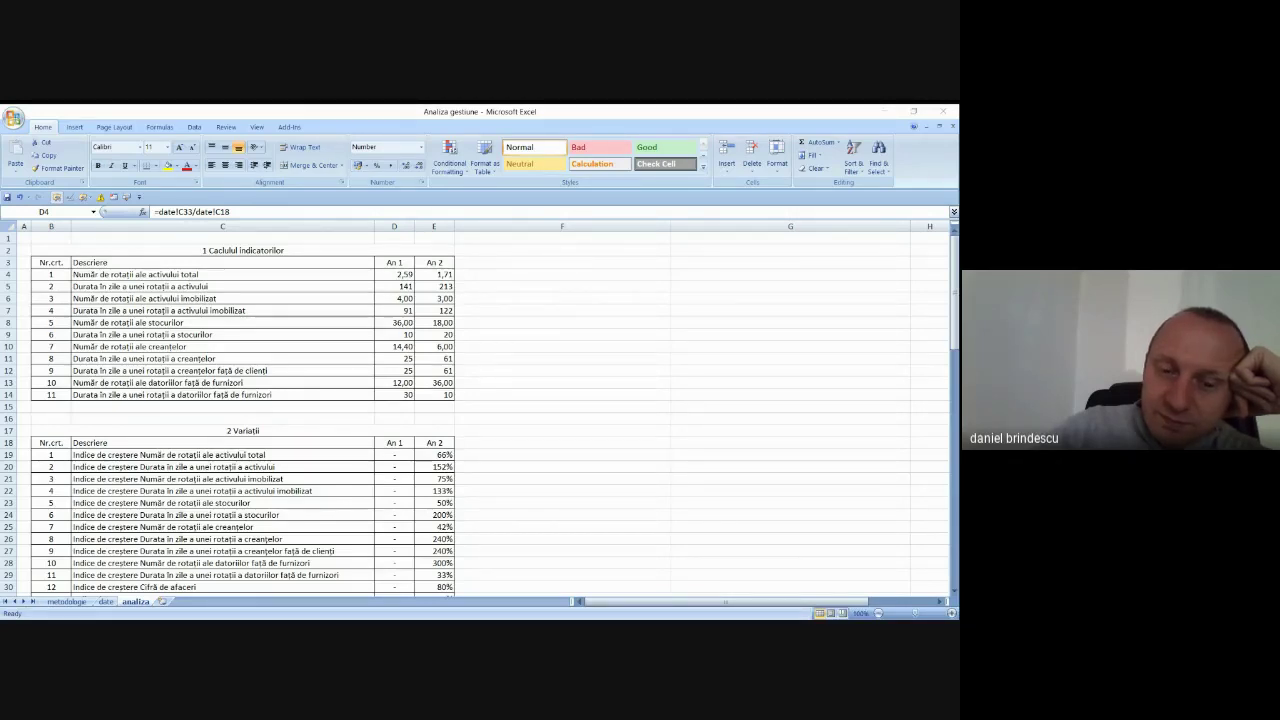
key(alt+Tab)
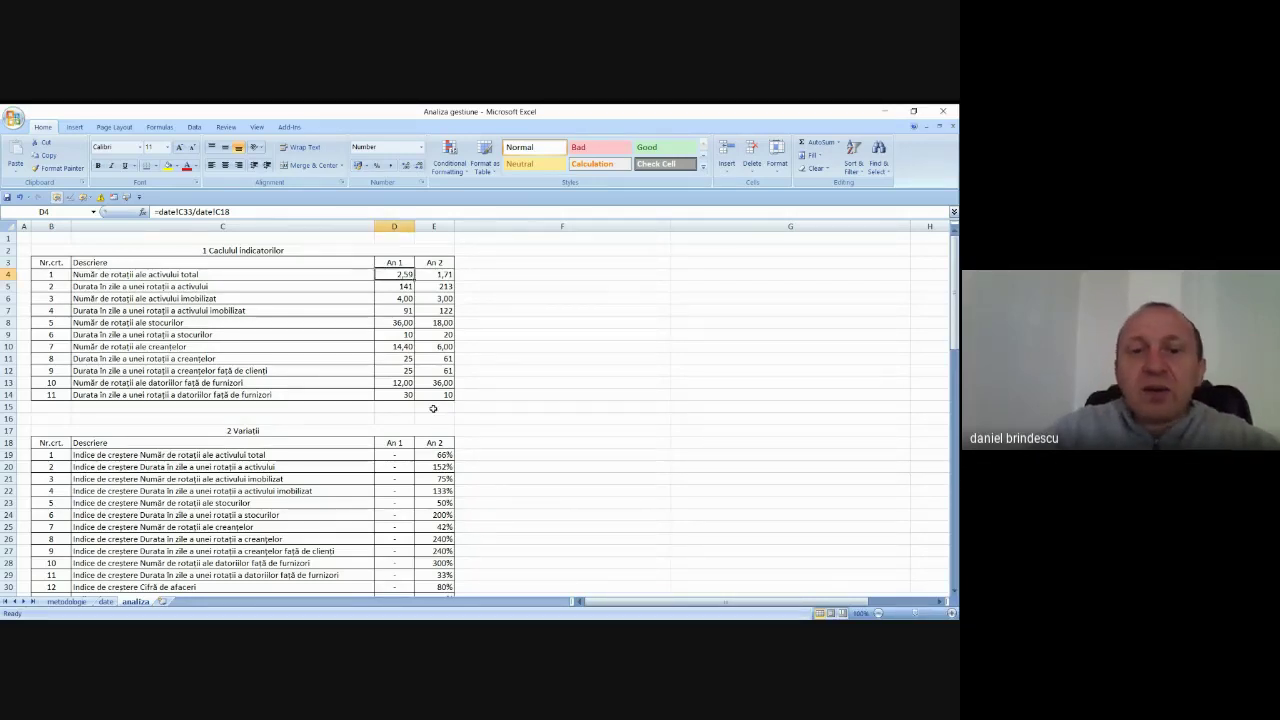
click(440, 275)
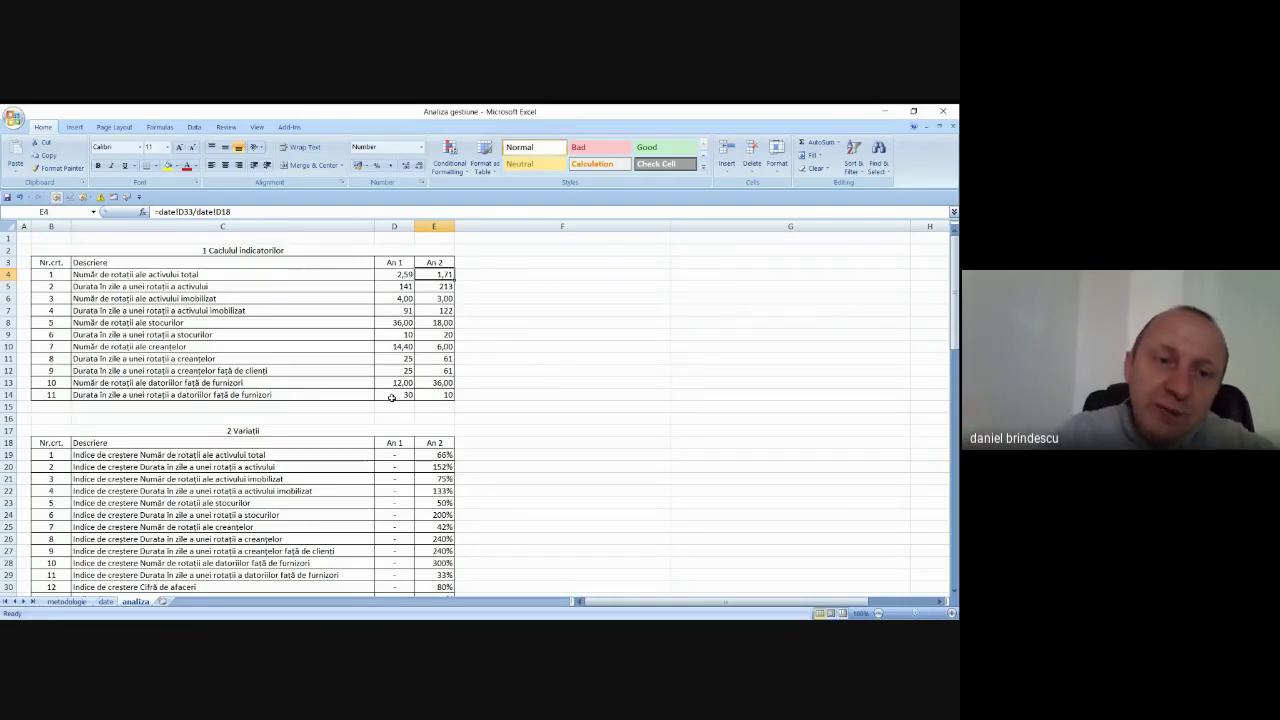
drag(405, 276, 432, 276)
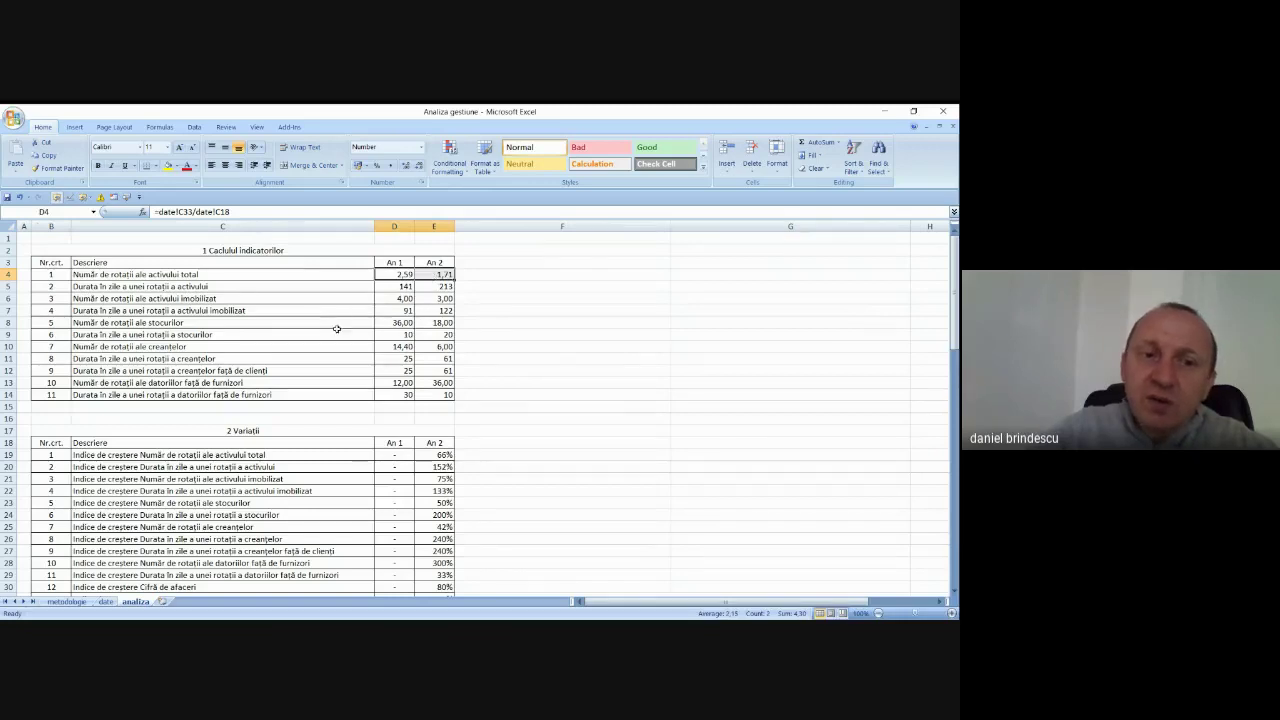
Compare the fixed asset rotation numbers for An 1 and An 2, checking the formulas in D6 and E6.
click(403, 300)
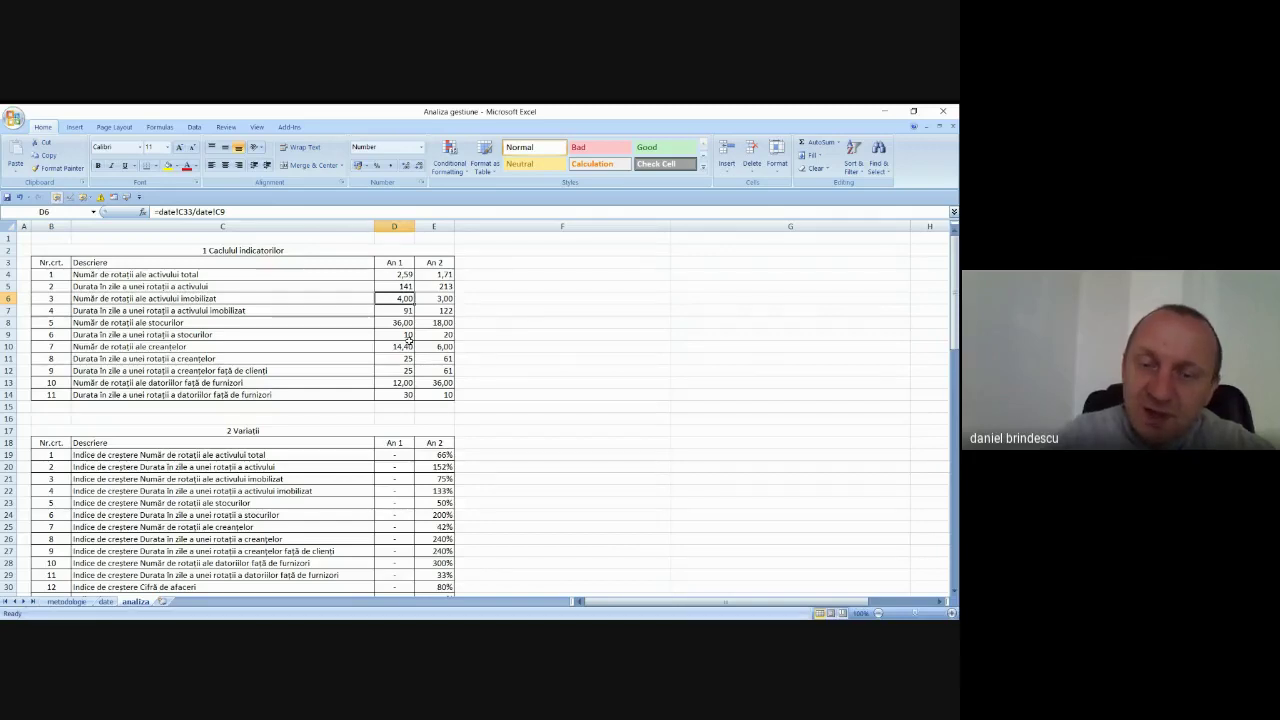
click(447, 296)
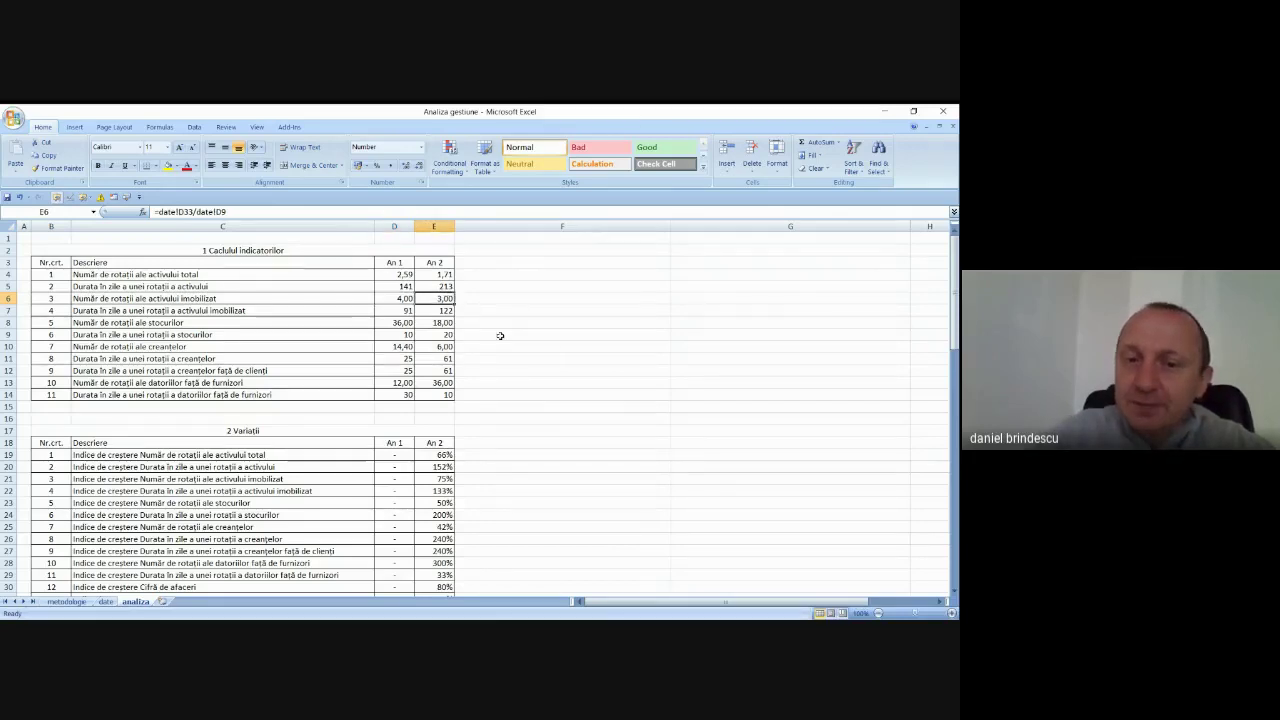
click(650, 323)
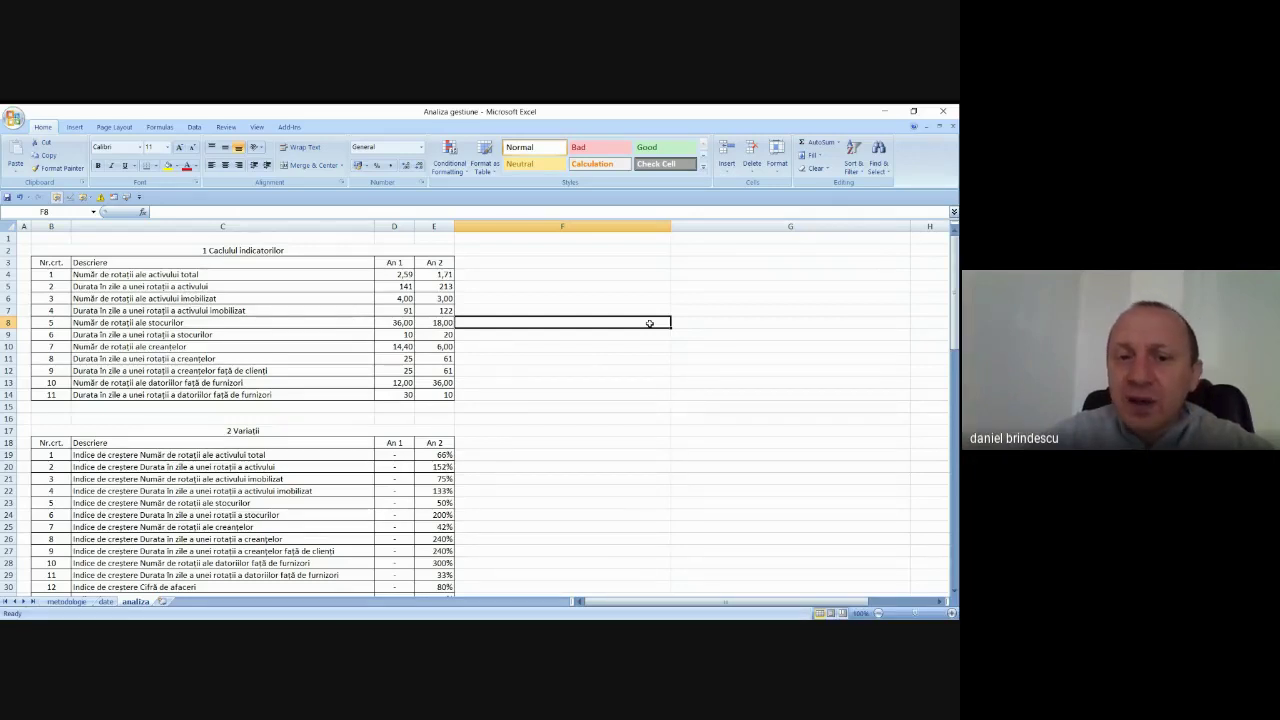
click(384, 298)
click(452, 299)
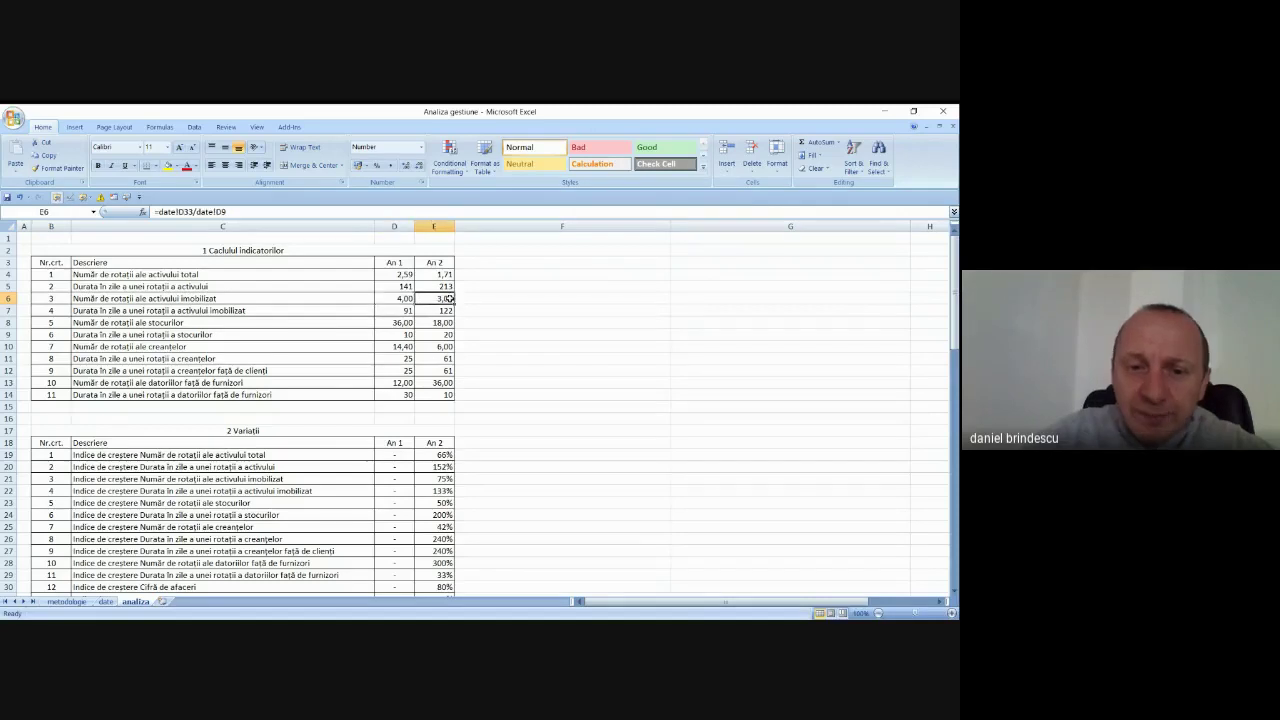
Examine the An 1 formulas for stock rotation and duration, customer receivables duration, and supplier debt duration.
click(400, 323)
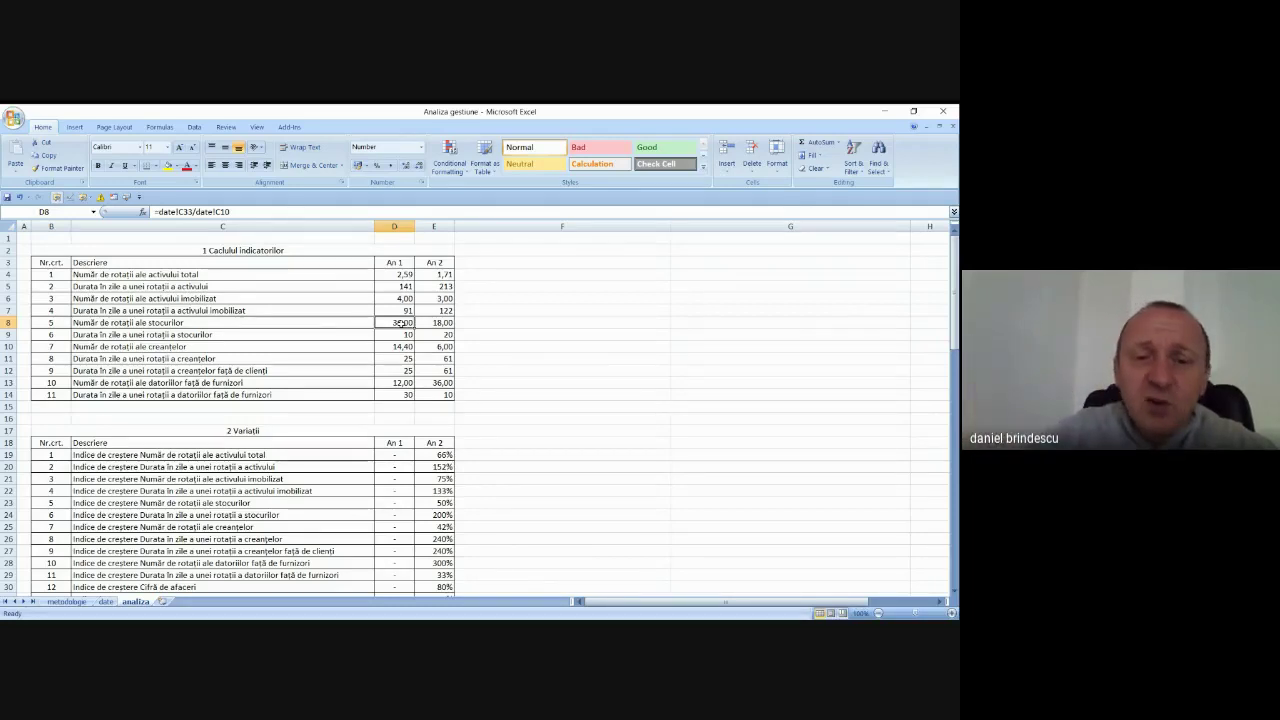
click(401, 334)
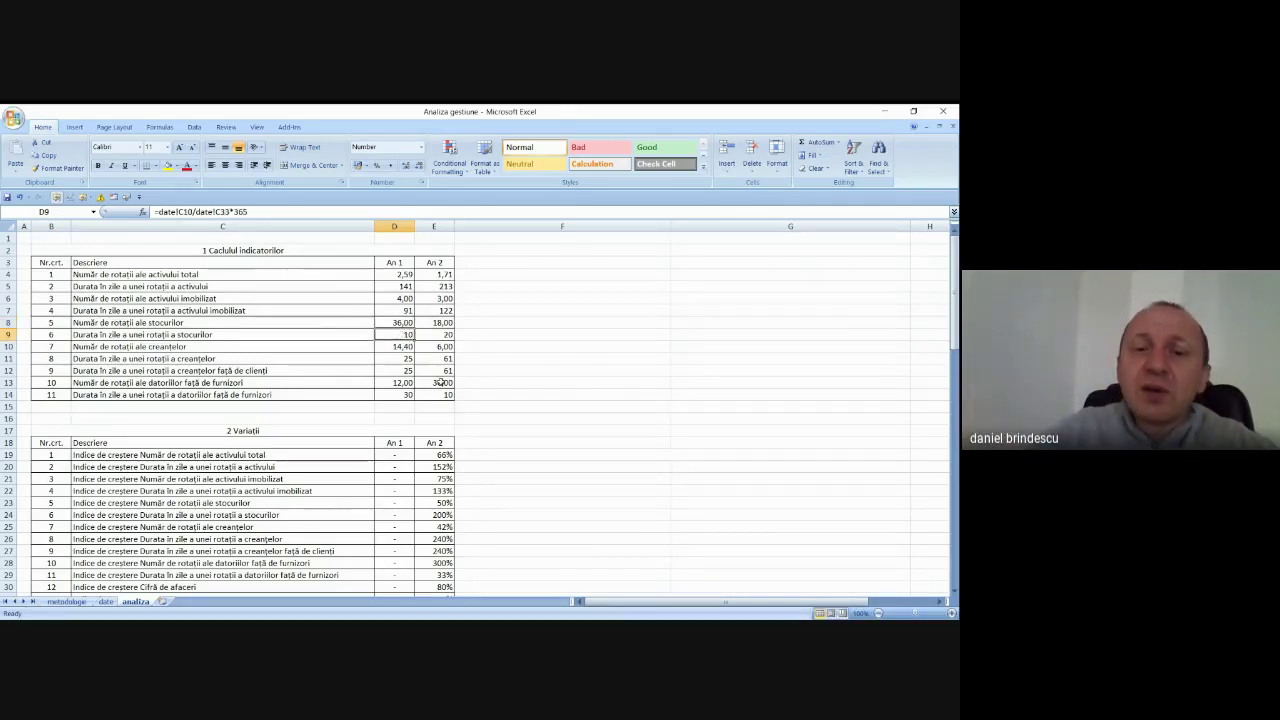
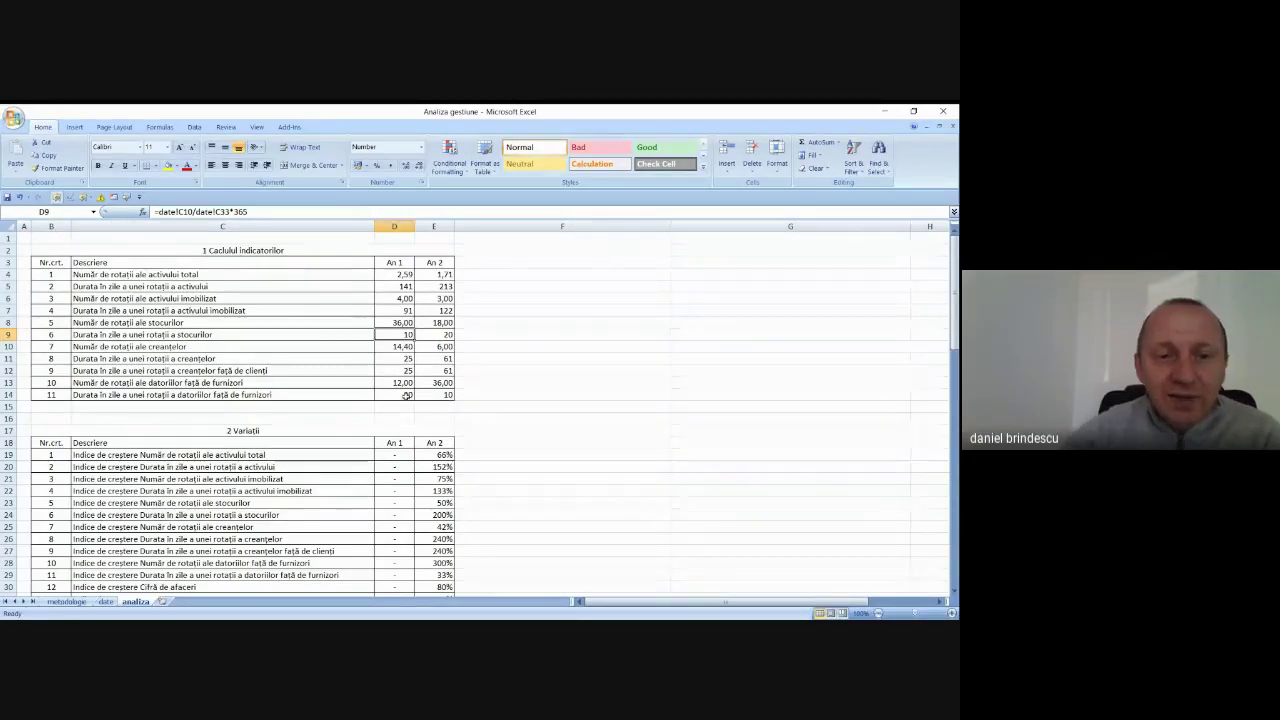
click(245, 371)
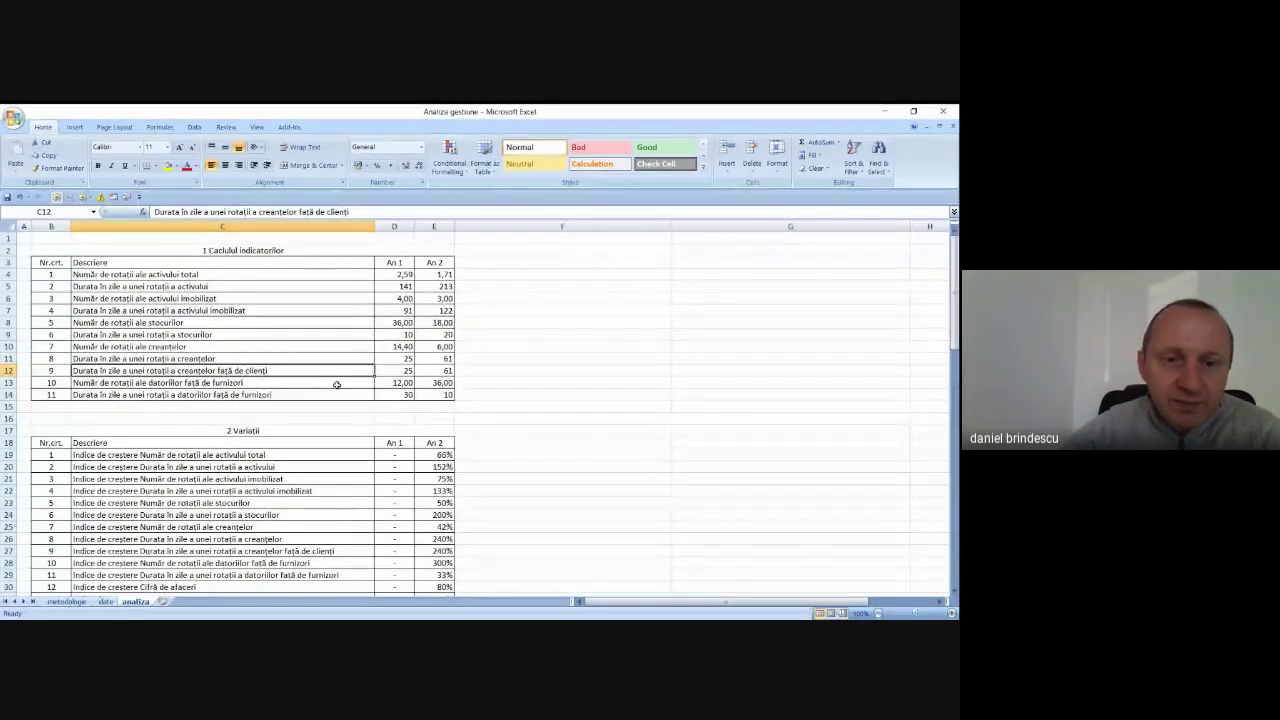
key(Right)
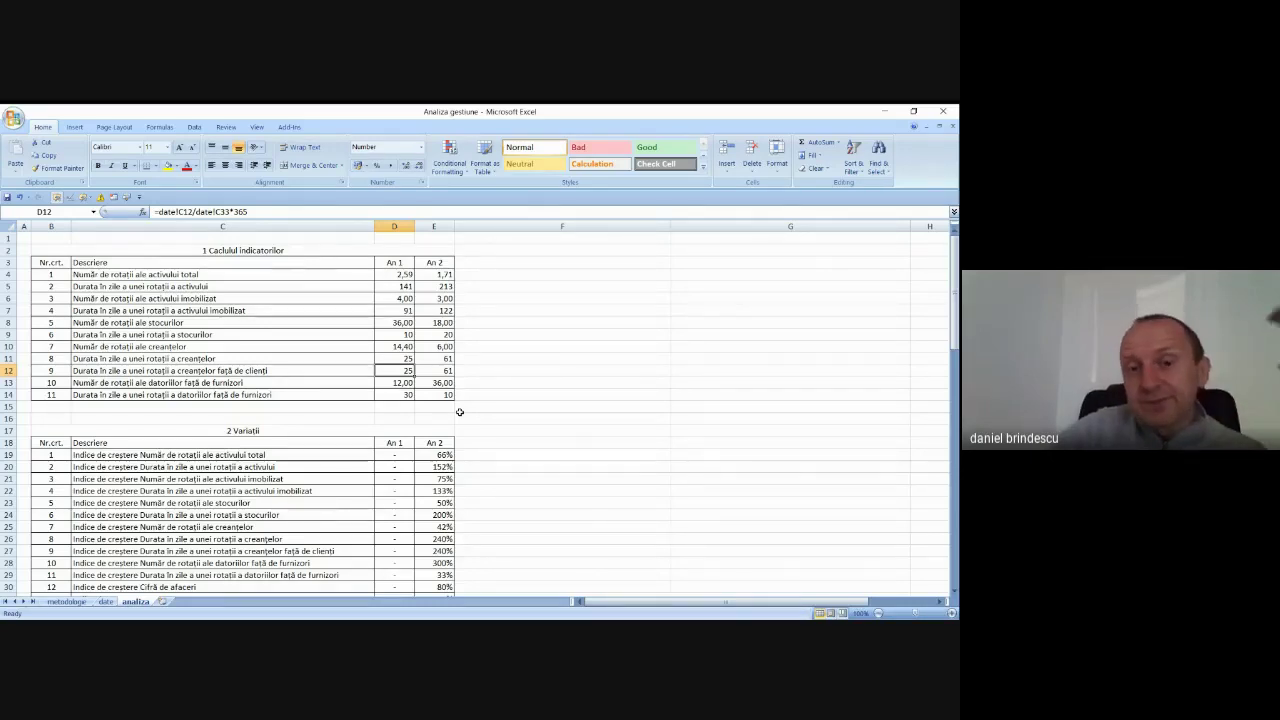
click(612, 463)
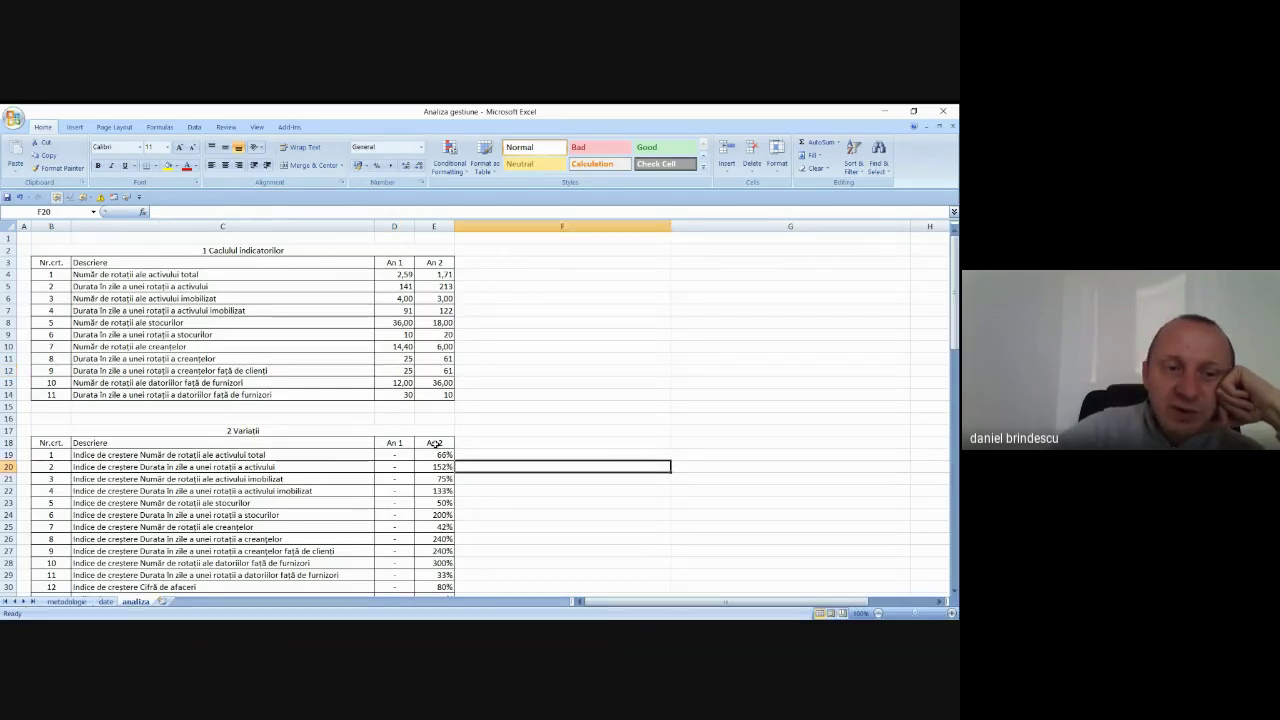
scroll(420, 444, down, 1)
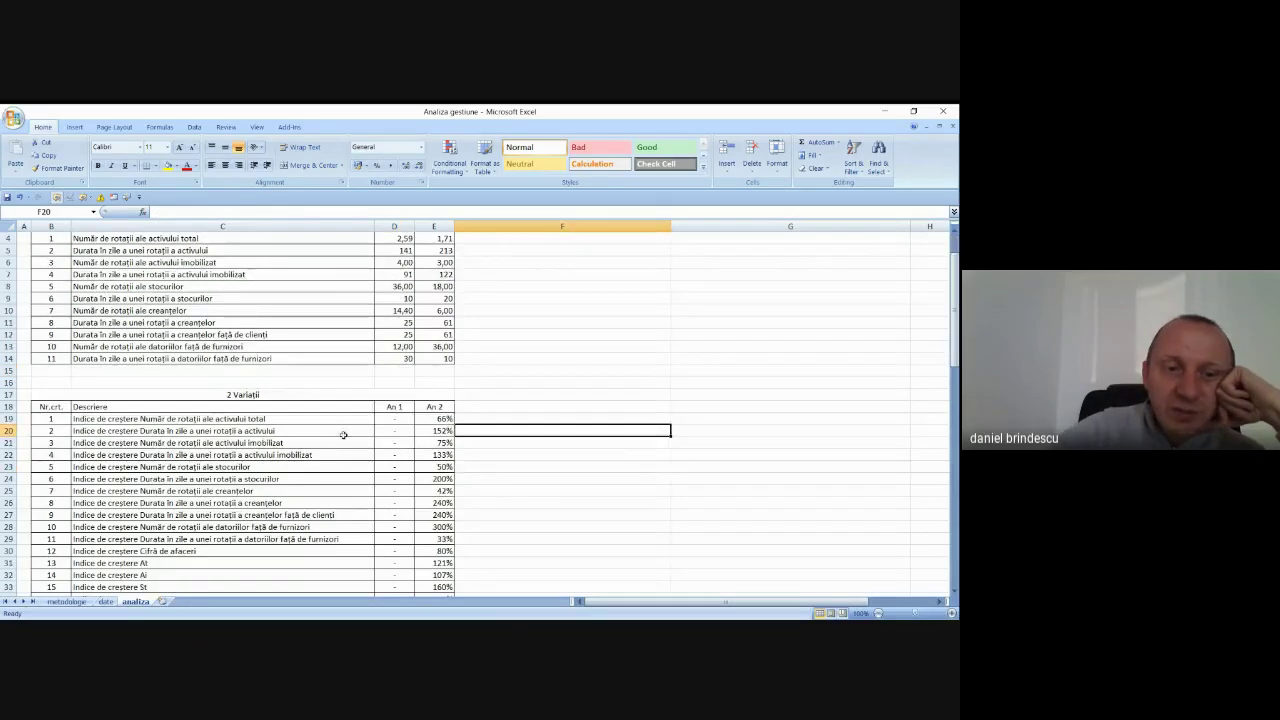
click(406, 359)
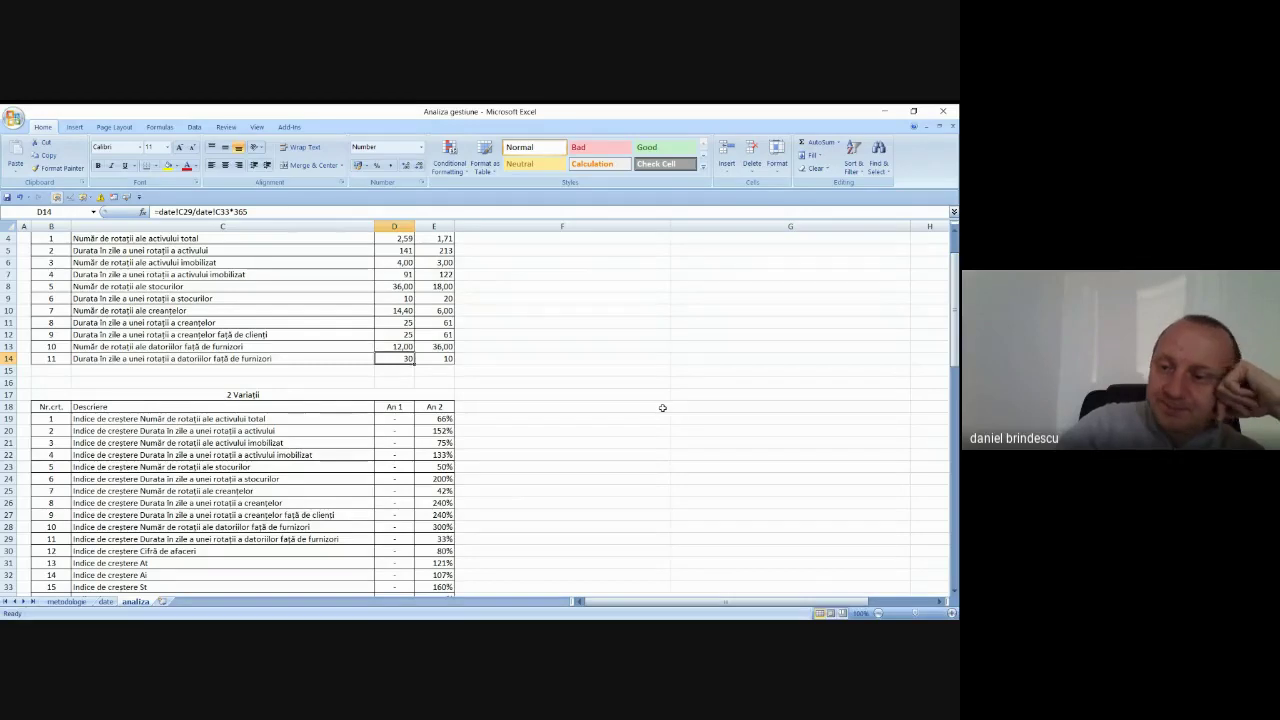
click(614, 418)
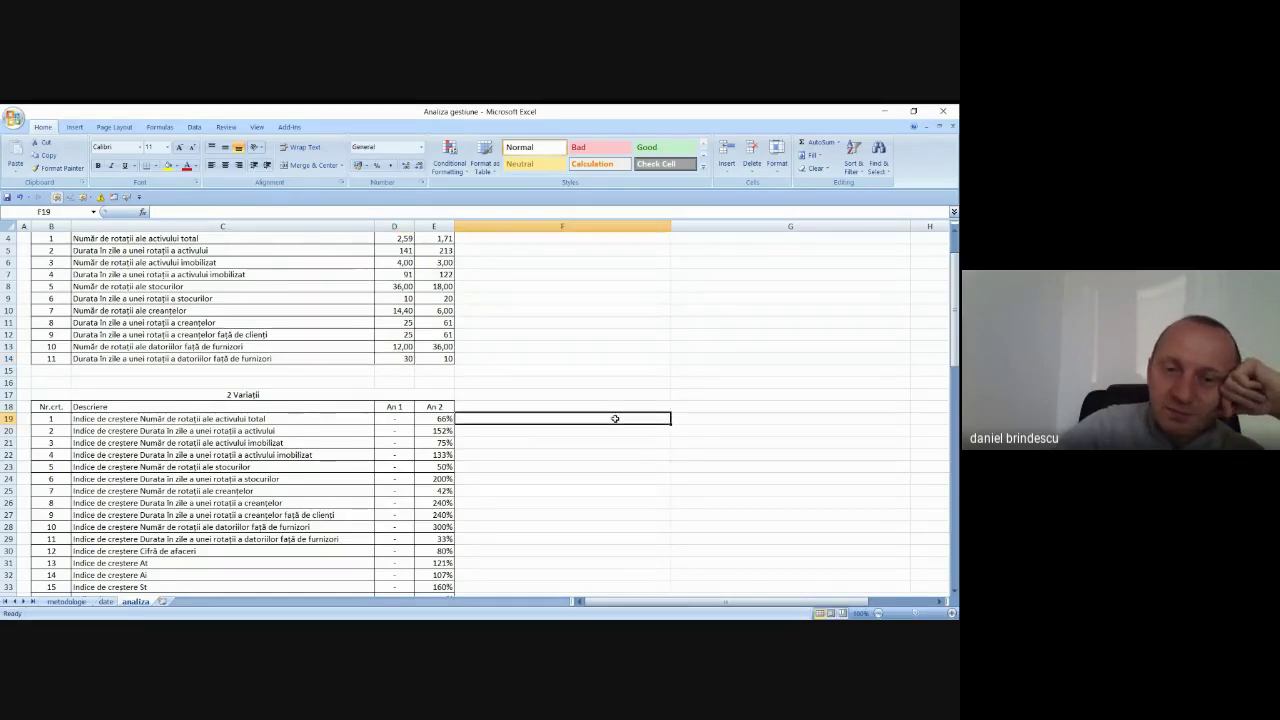
Look through the Analiza statică table and its written interpretations for both years, and return to the Variații table.
scroll(615, 418, down, 2)
scroll(615, 418, down, 1)
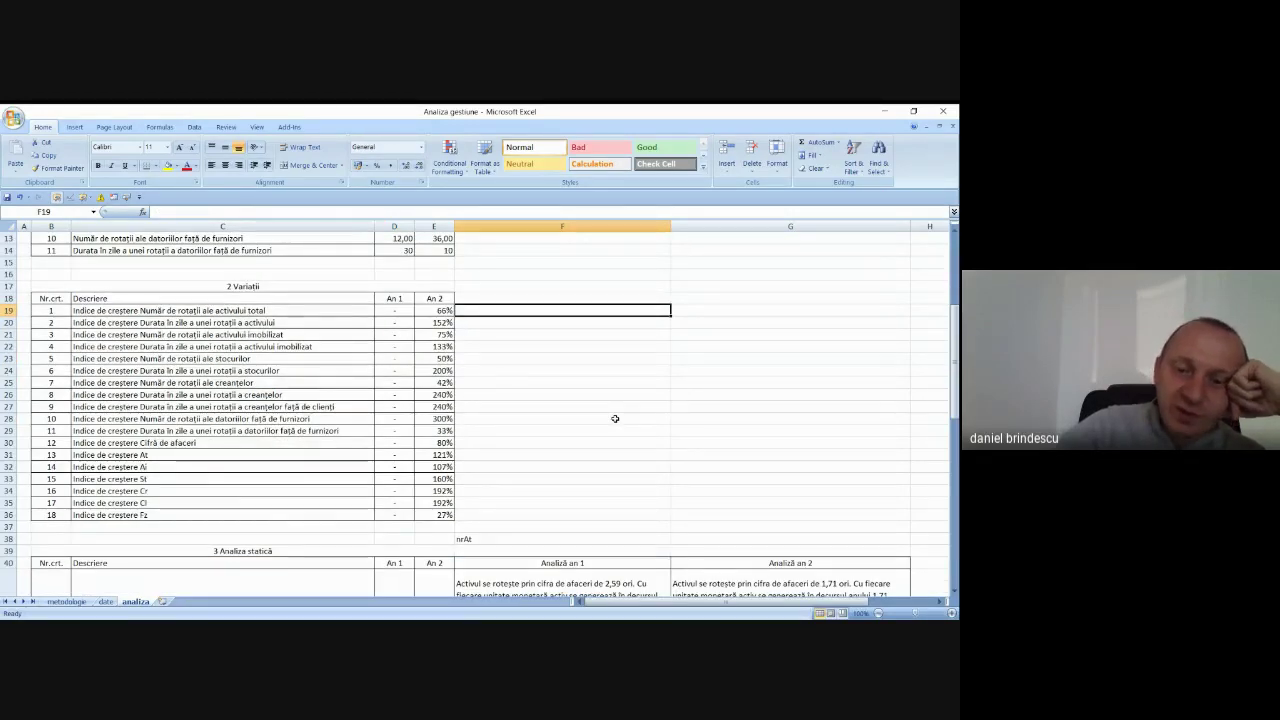
scroll(615, 418, down, 8)
scroll(615, 418, up, 1)
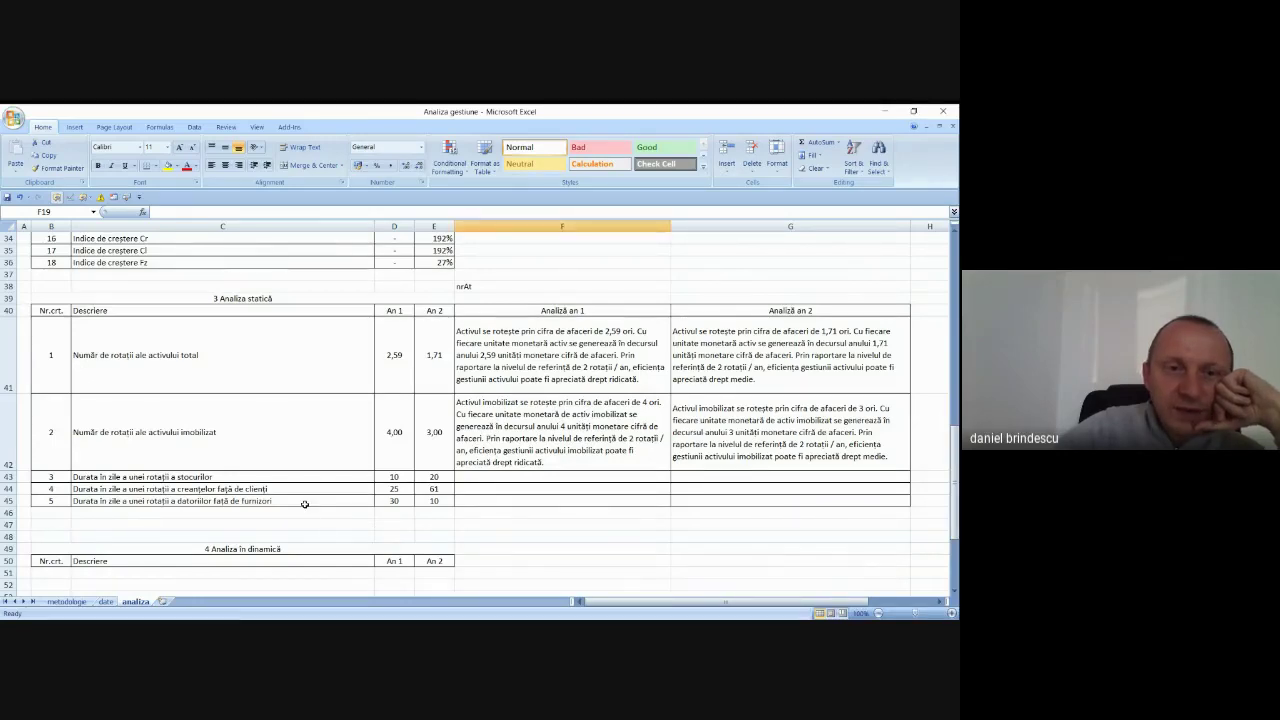
scroll(304, 504, up, 4)
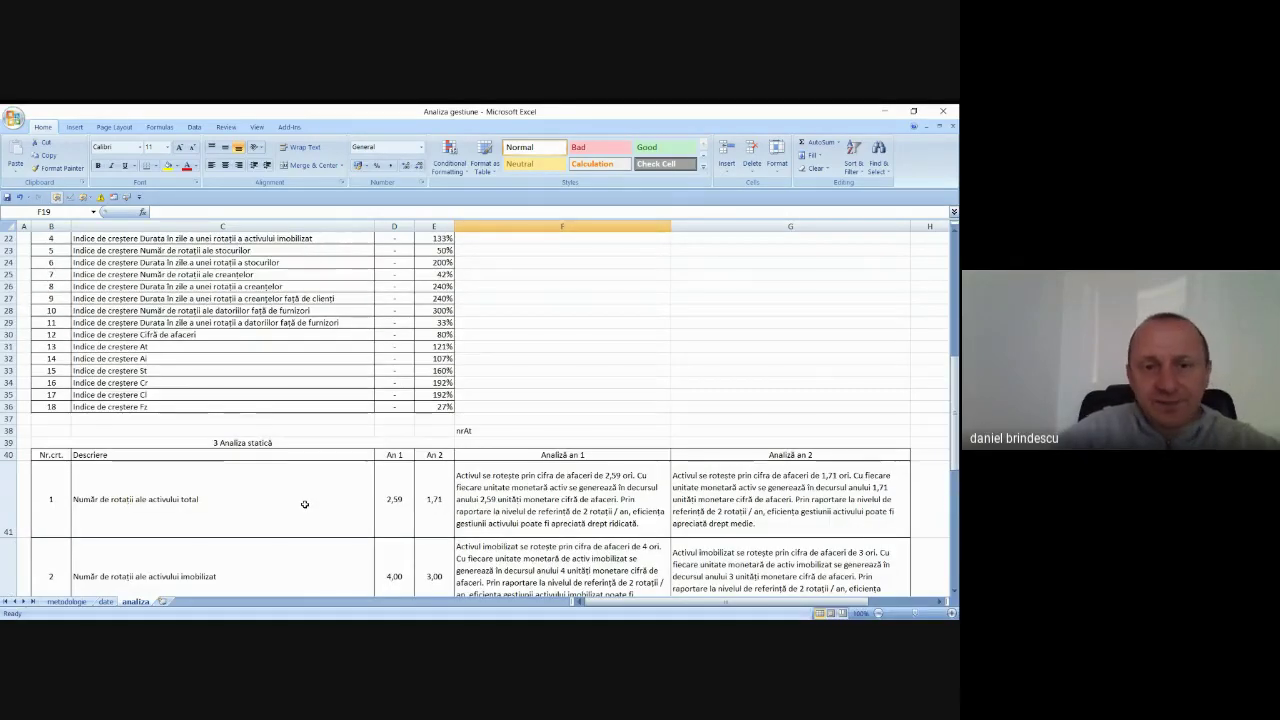
scroll(304, 504, up, 2)
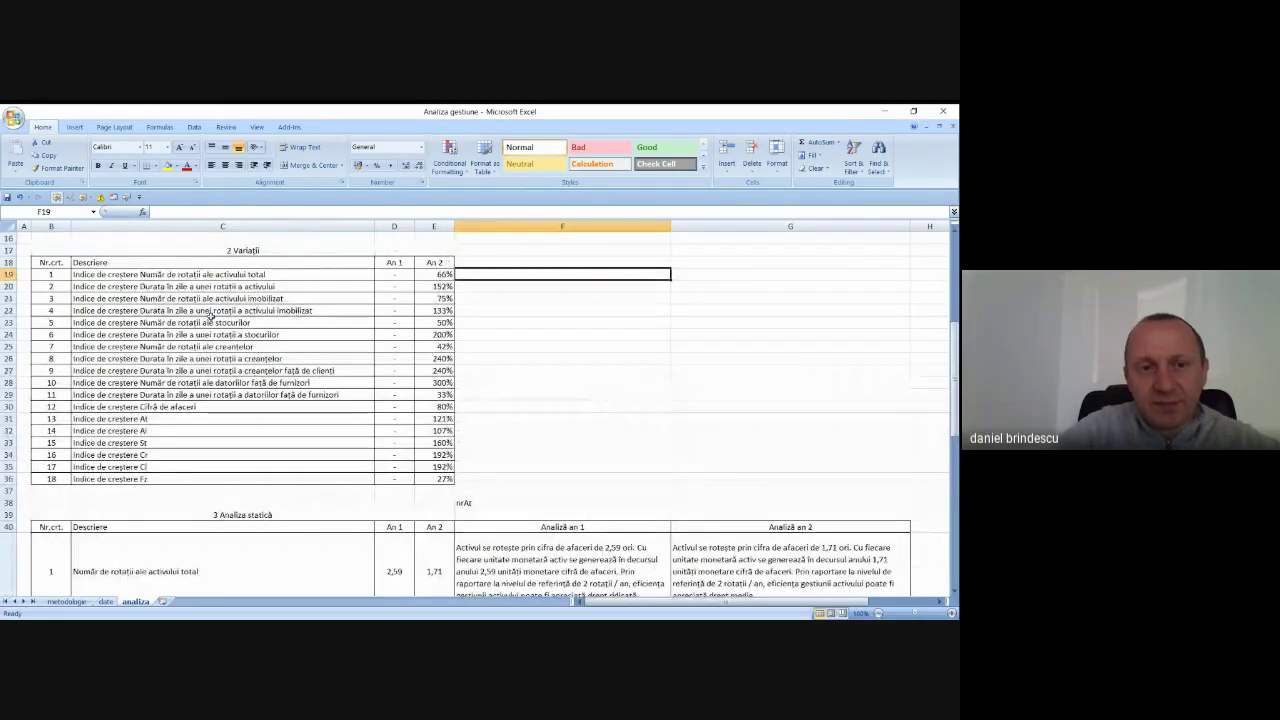
Review the total asset rotation growth index in row 19, and examine the fixed asset rotation index formula in E21.
click(270, 277)
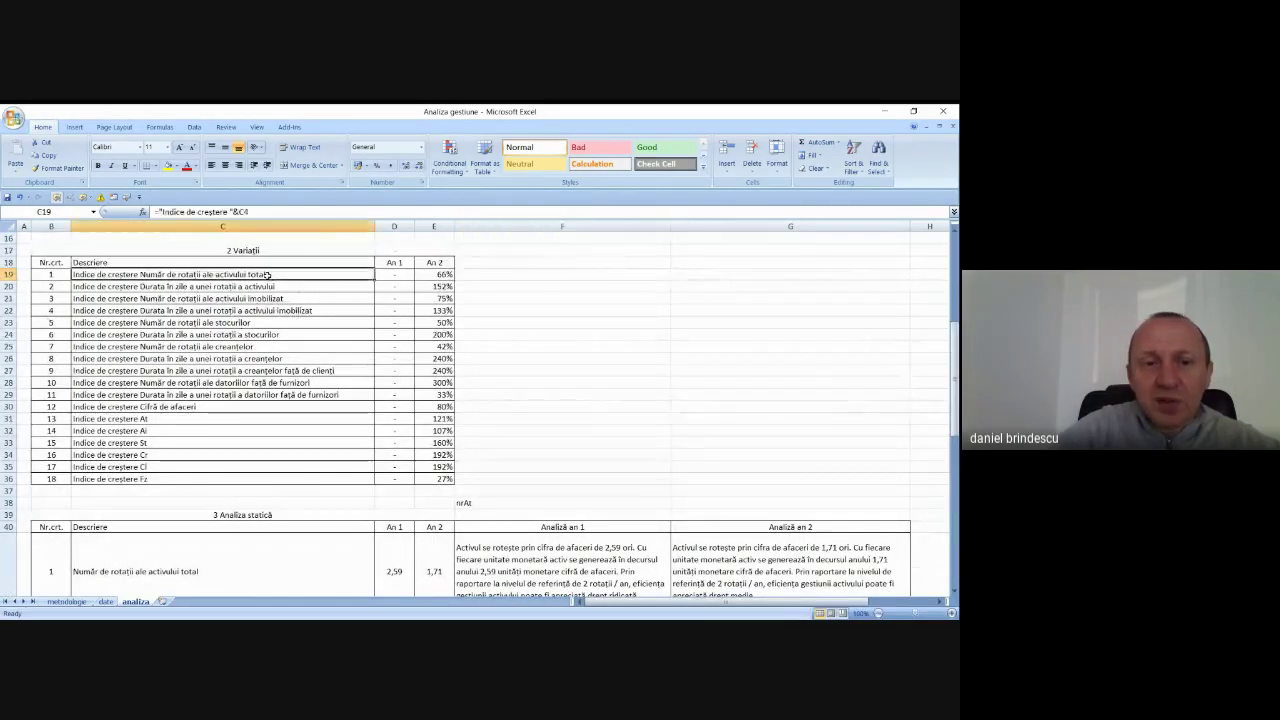
drag(323, 276, 423, 273)
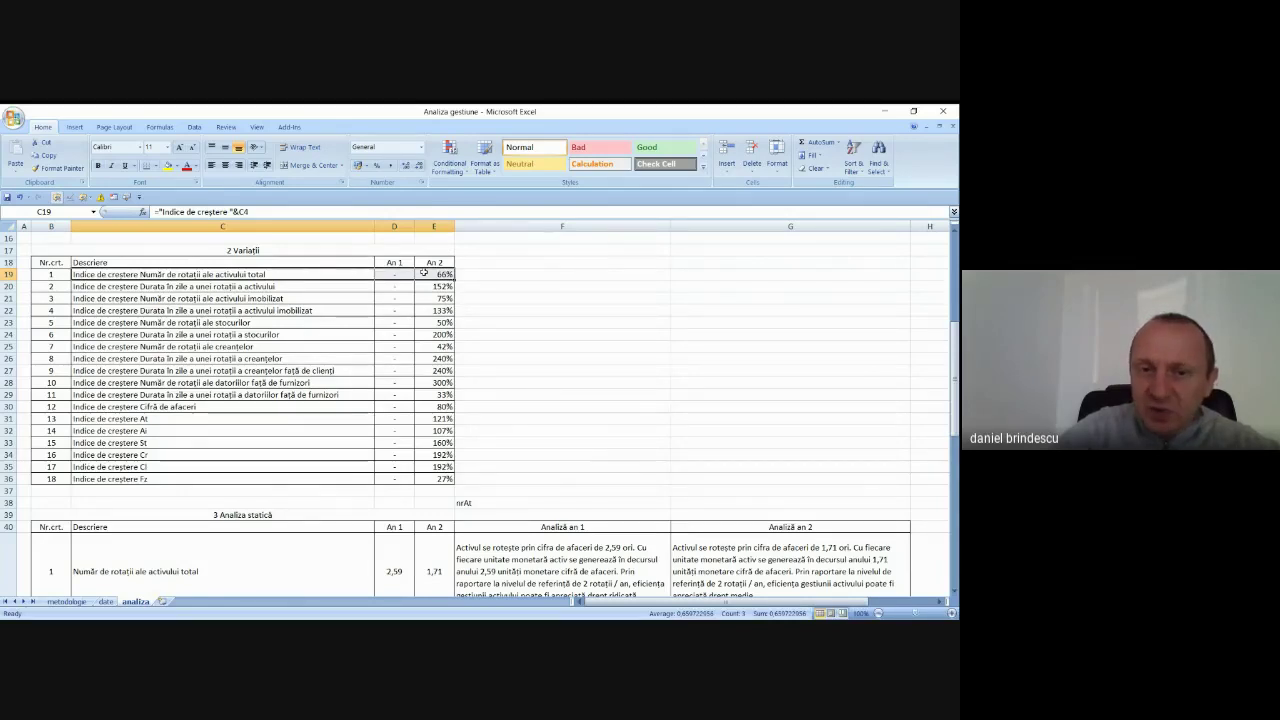
scroll(424, 273, up, 5)
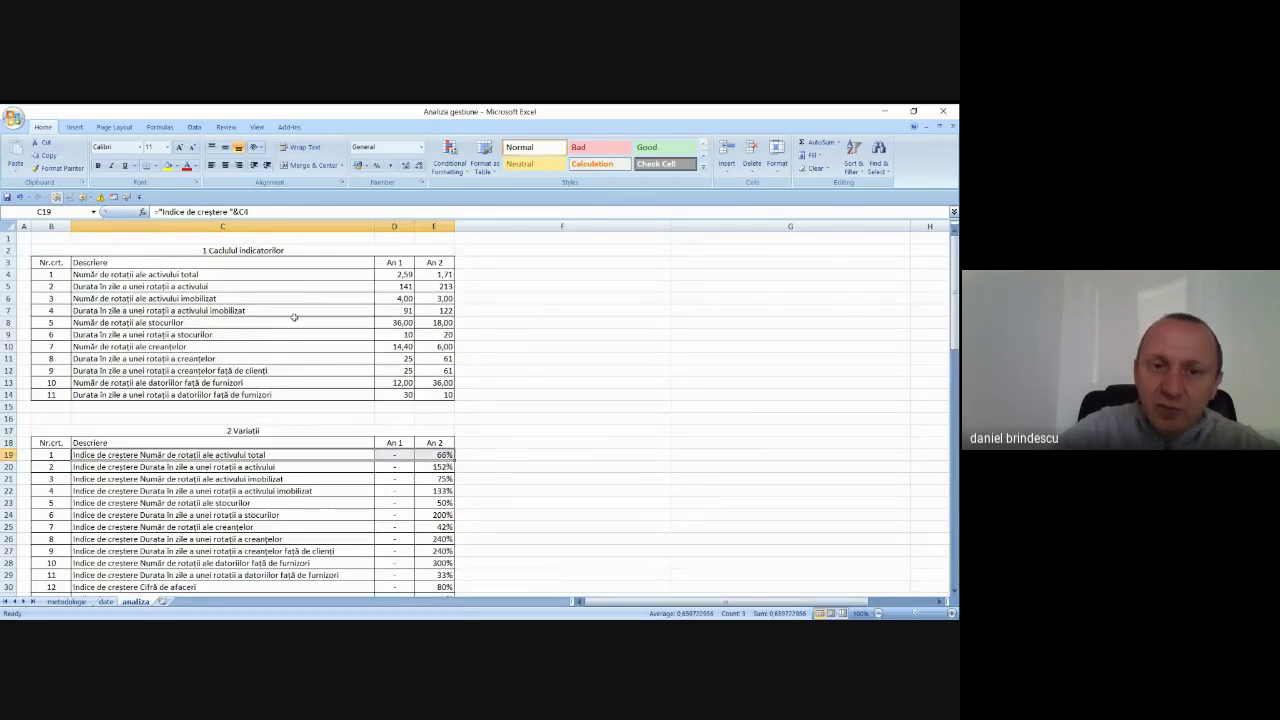
scroll(402, 385, down, 1)
scroll(402, 385, down, 1)
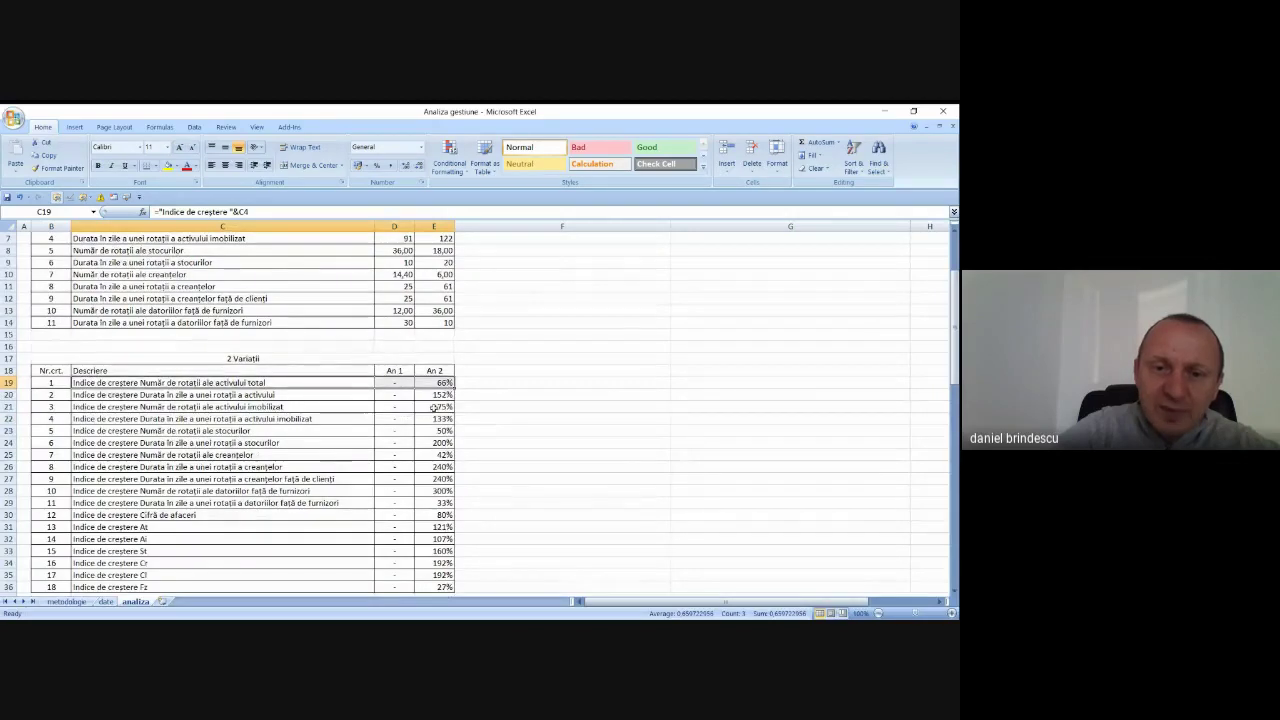
click(434, 407)
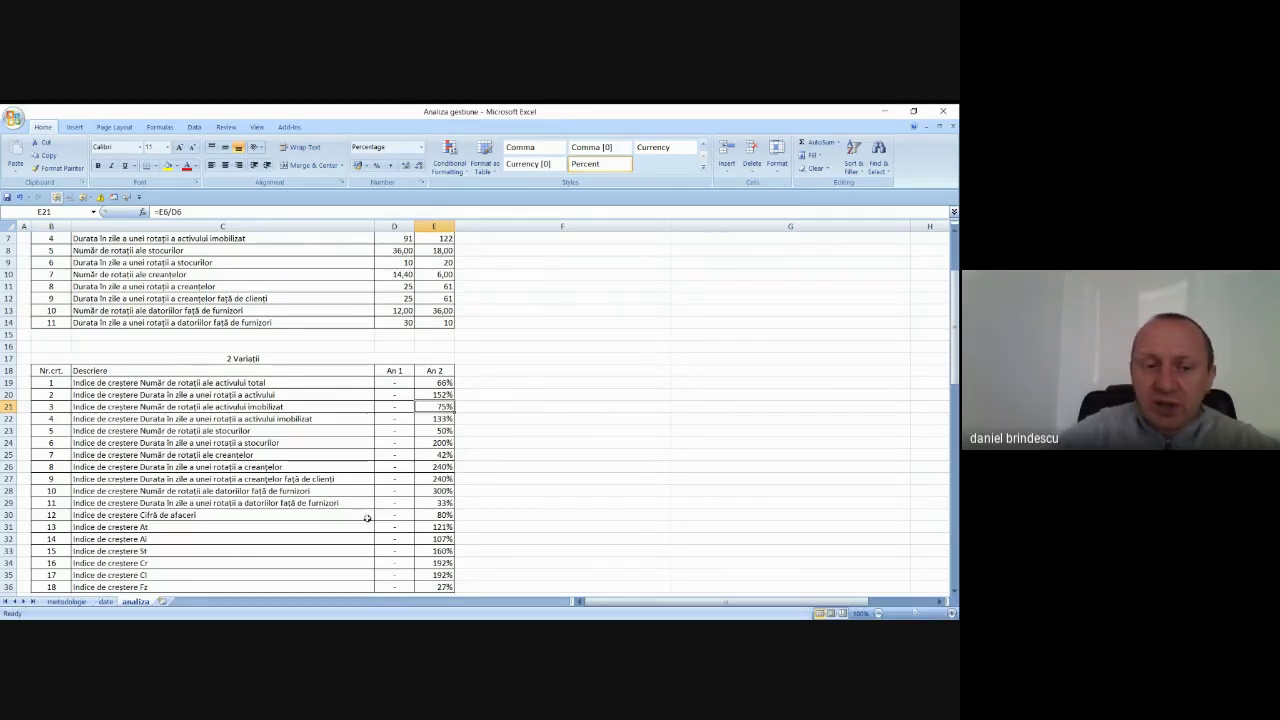
On the date sheet, compare the Imobilizări corporale values for years 1 and 2 in the balance sheet.
click(106, 601)
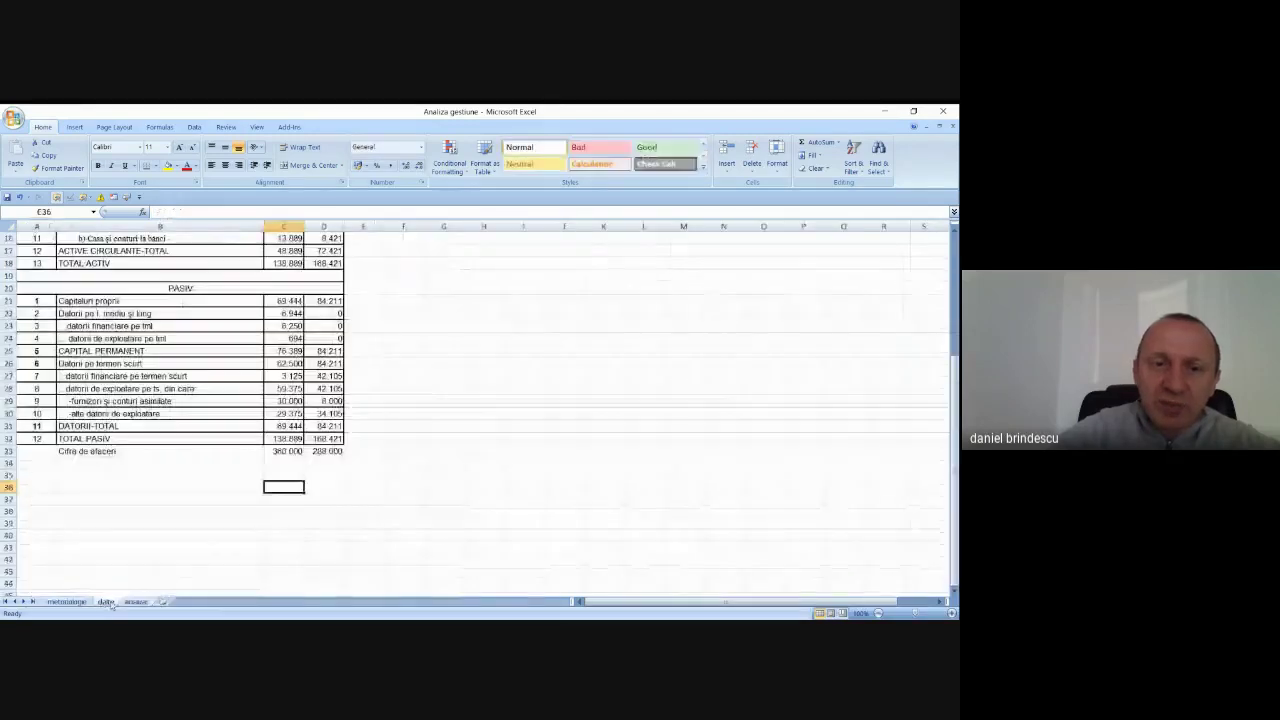
scroll(297, 318, up, 5)
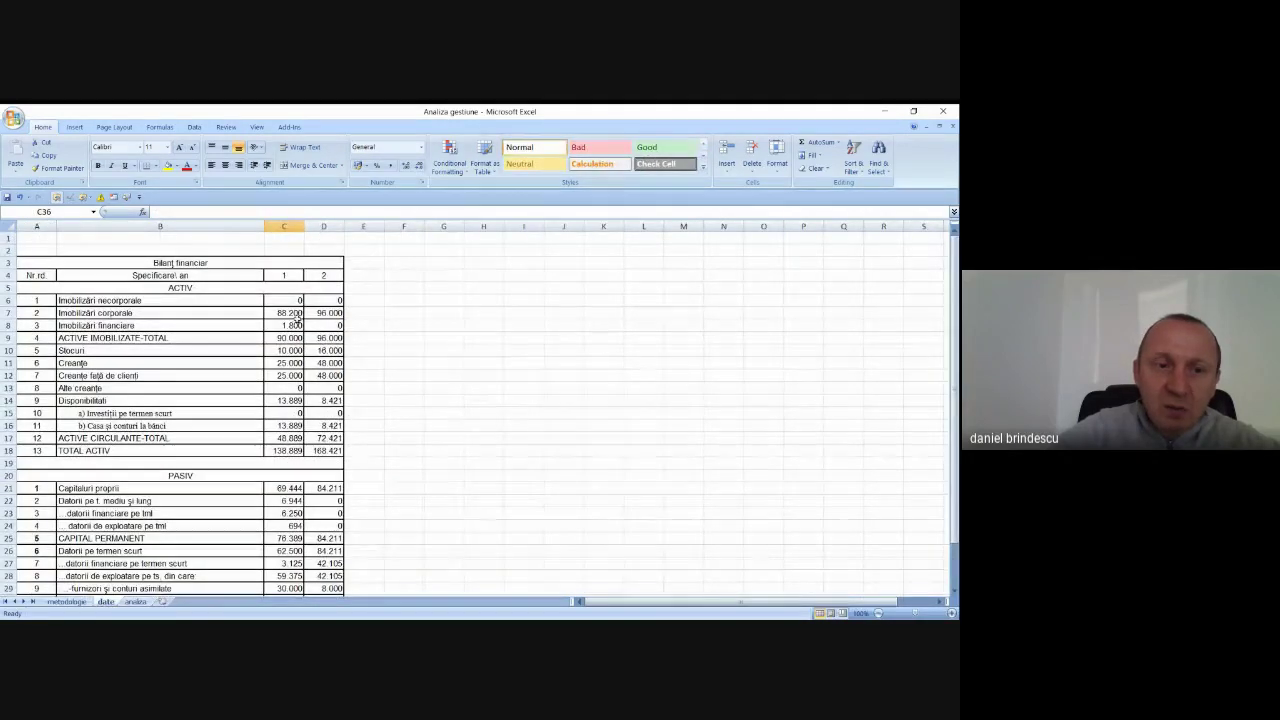
drag(286, 312, 339, 313)
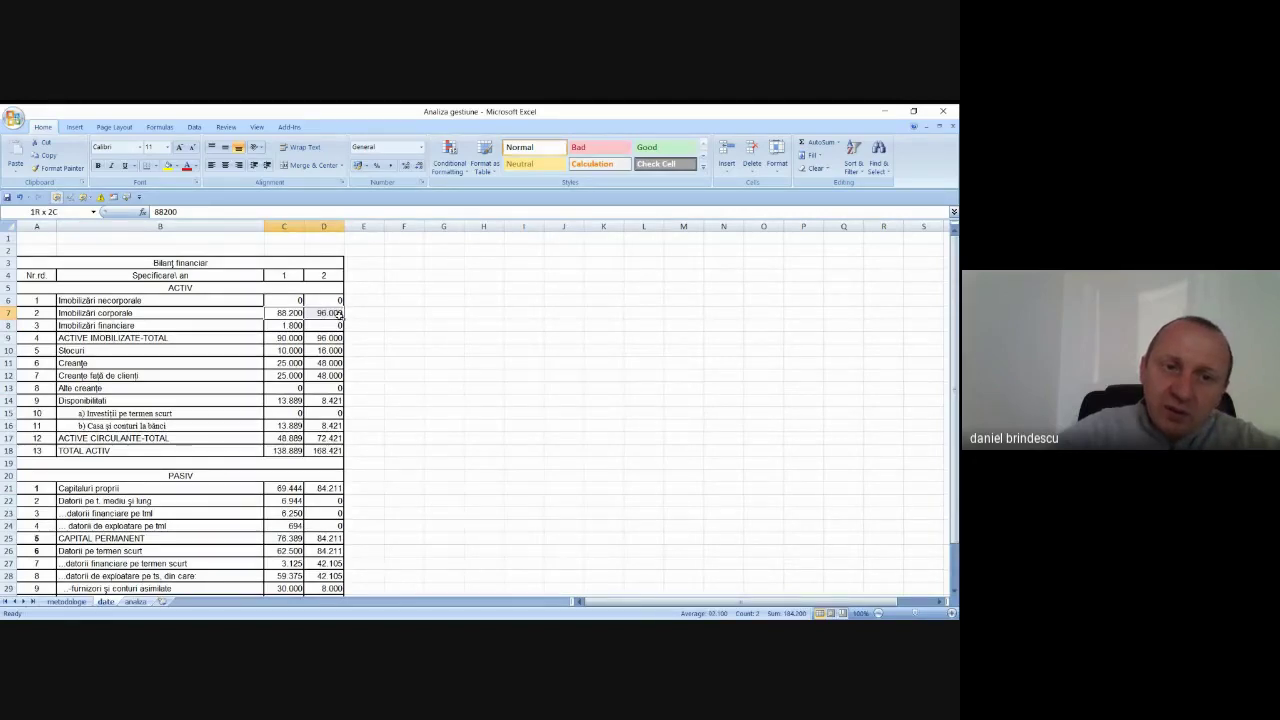
drag(339, 313, 339, 313)
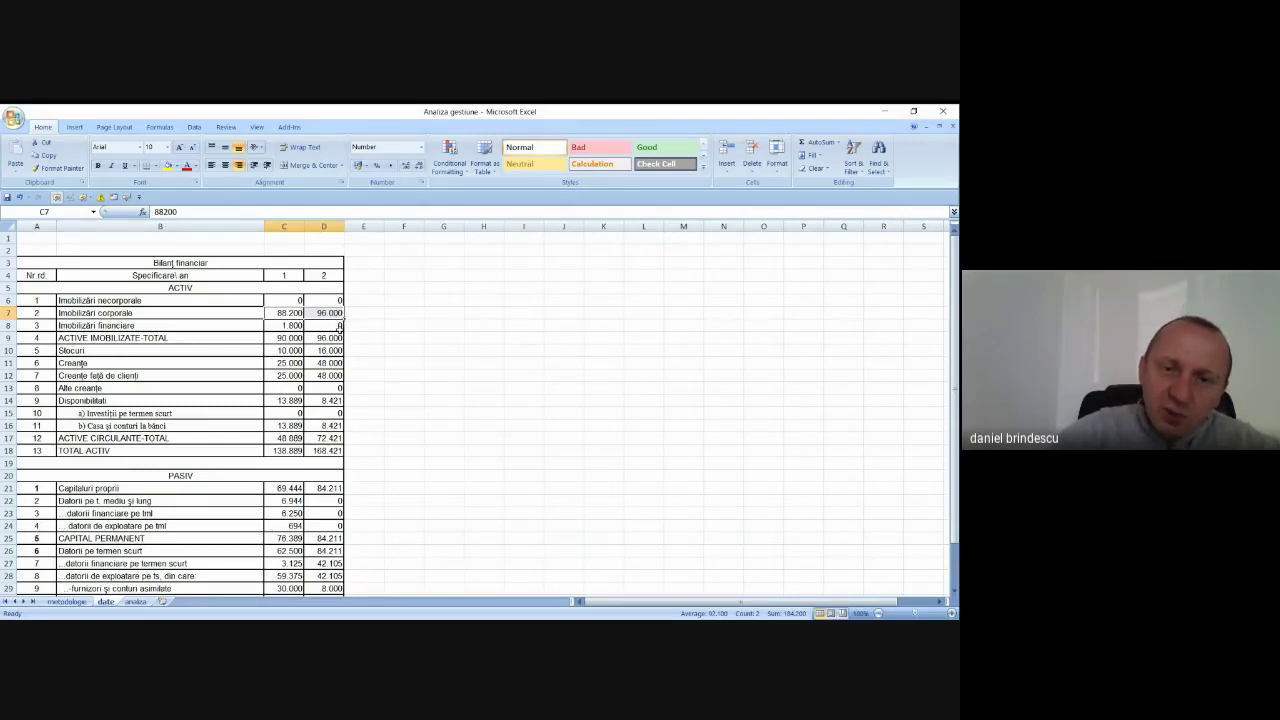
click(318, 314)
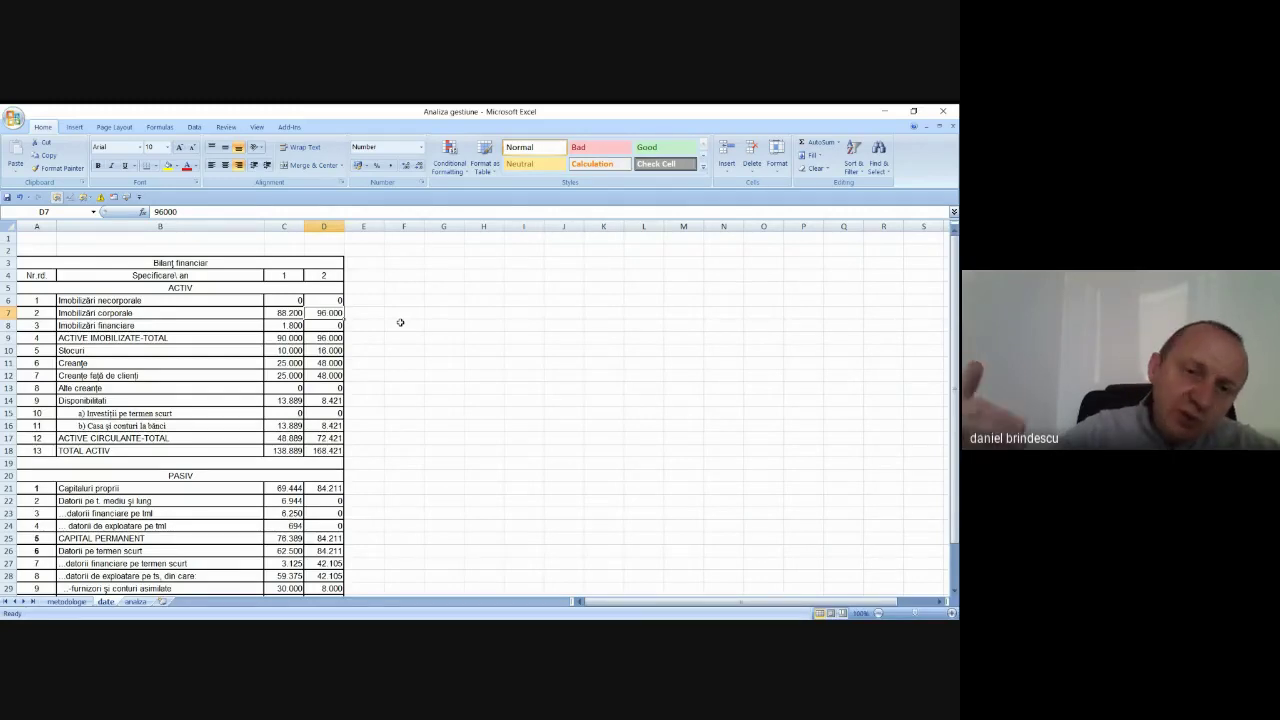
click(288, 313)
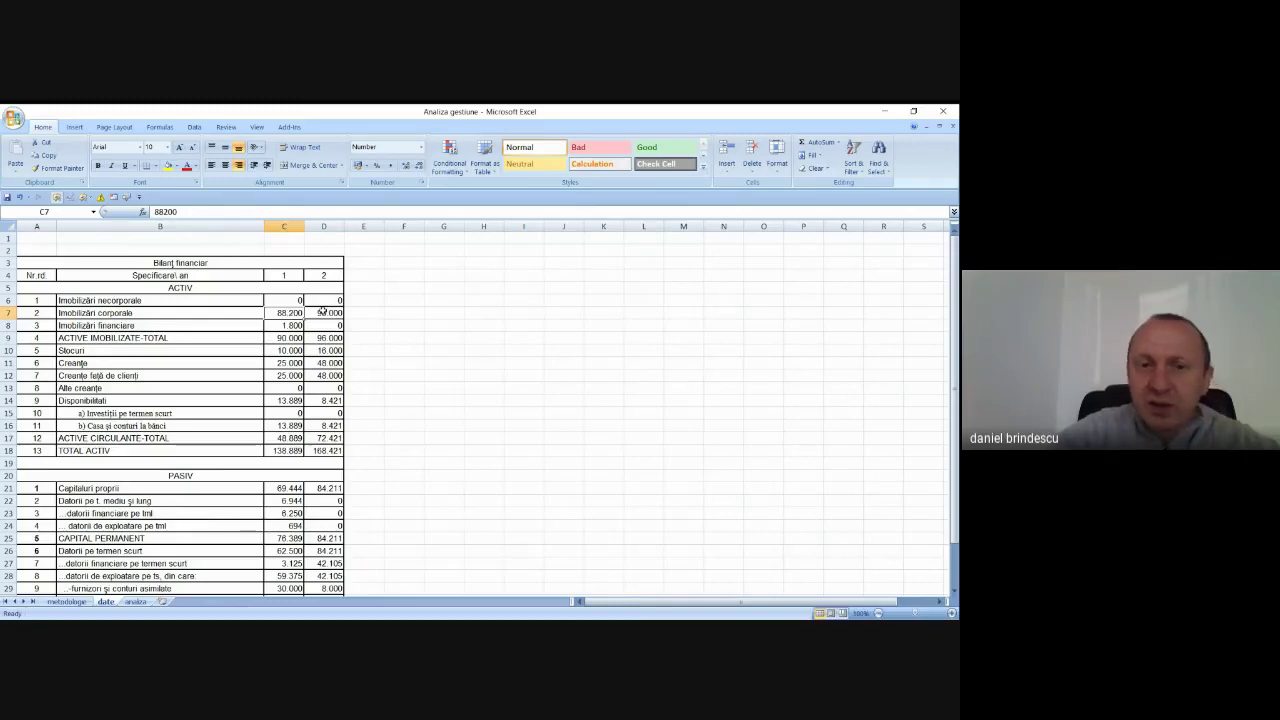
click(327, 313)
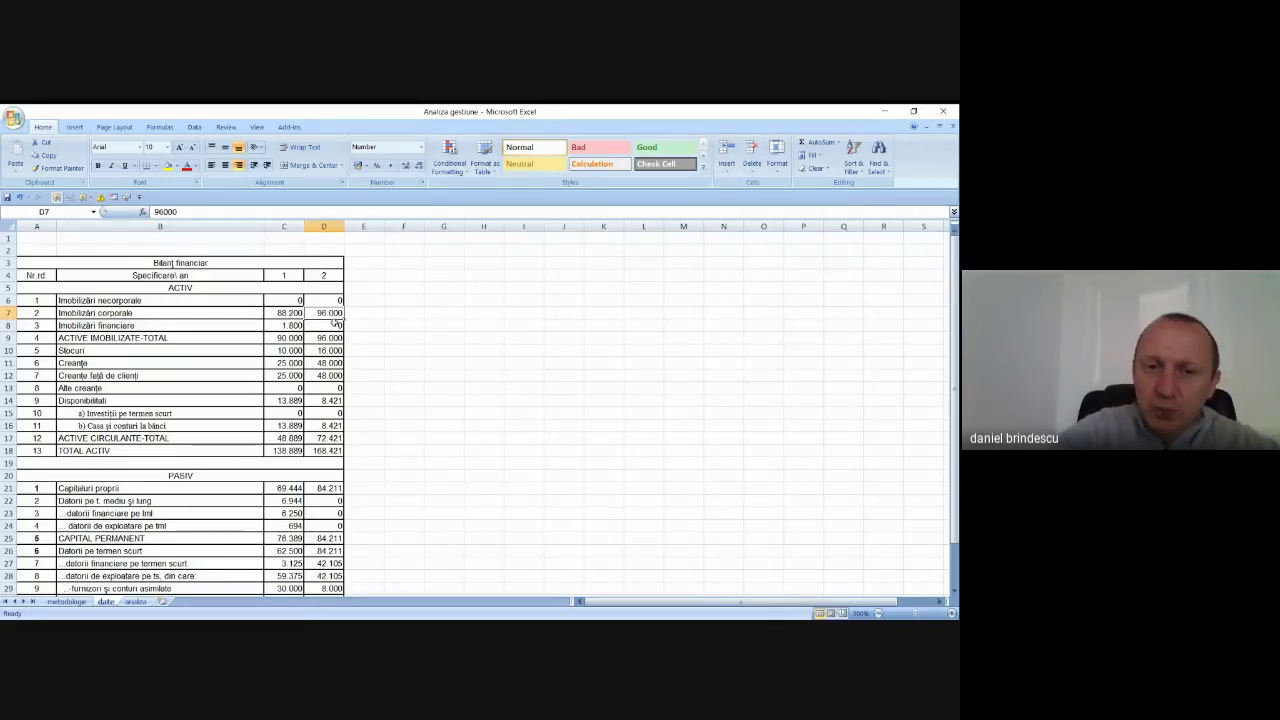
click(417, 314)
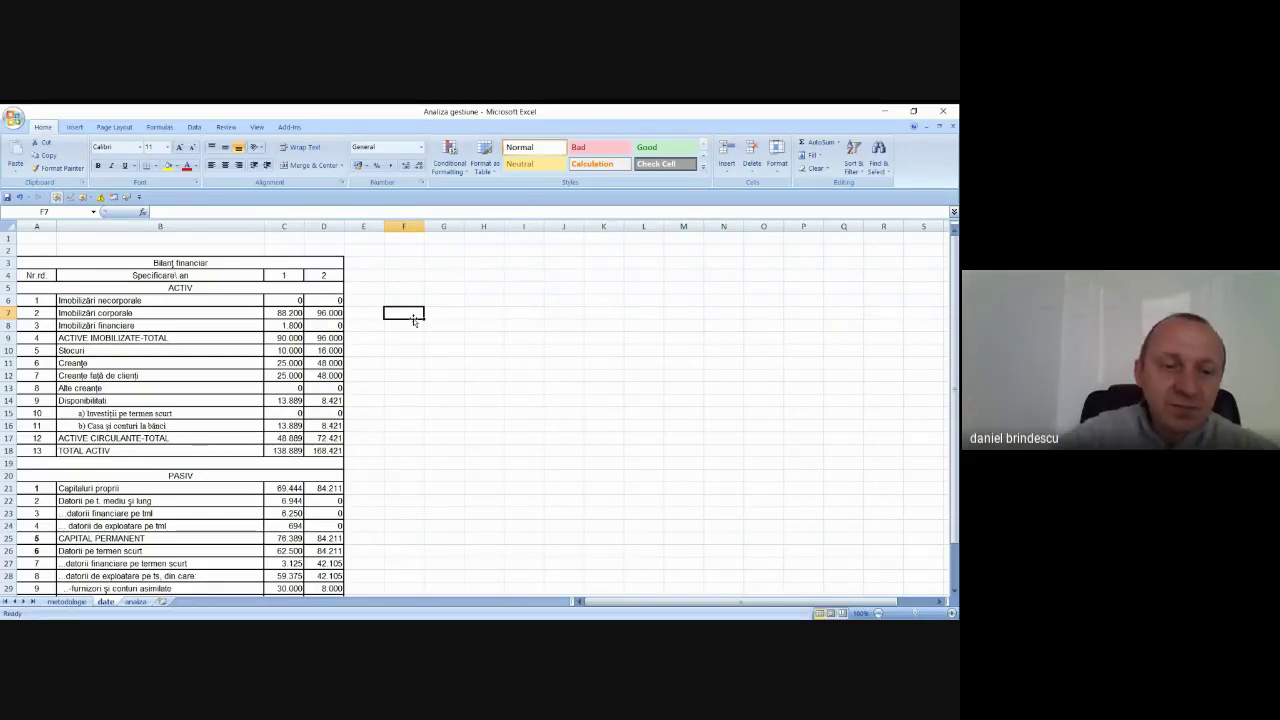
click(620, 350)
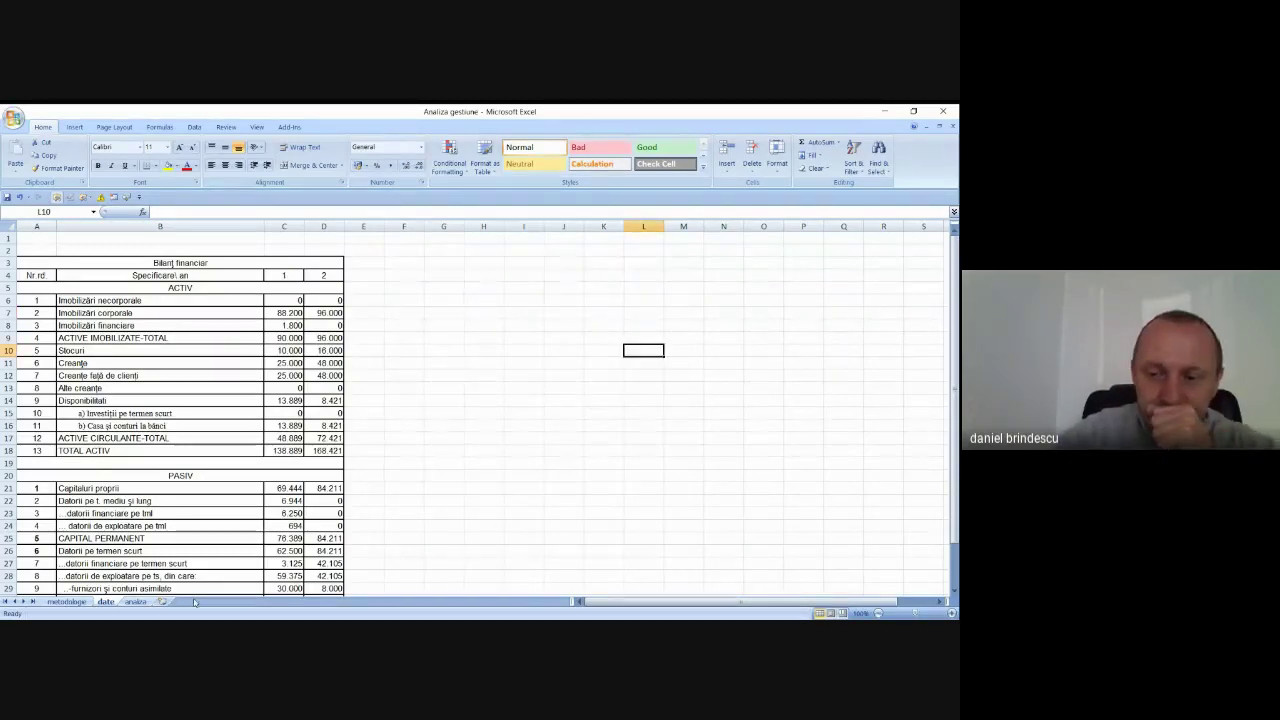
Return to the analiza sheet and examine the An 1 formula for the duration of a stock rotation in D9.
click(142, 604)
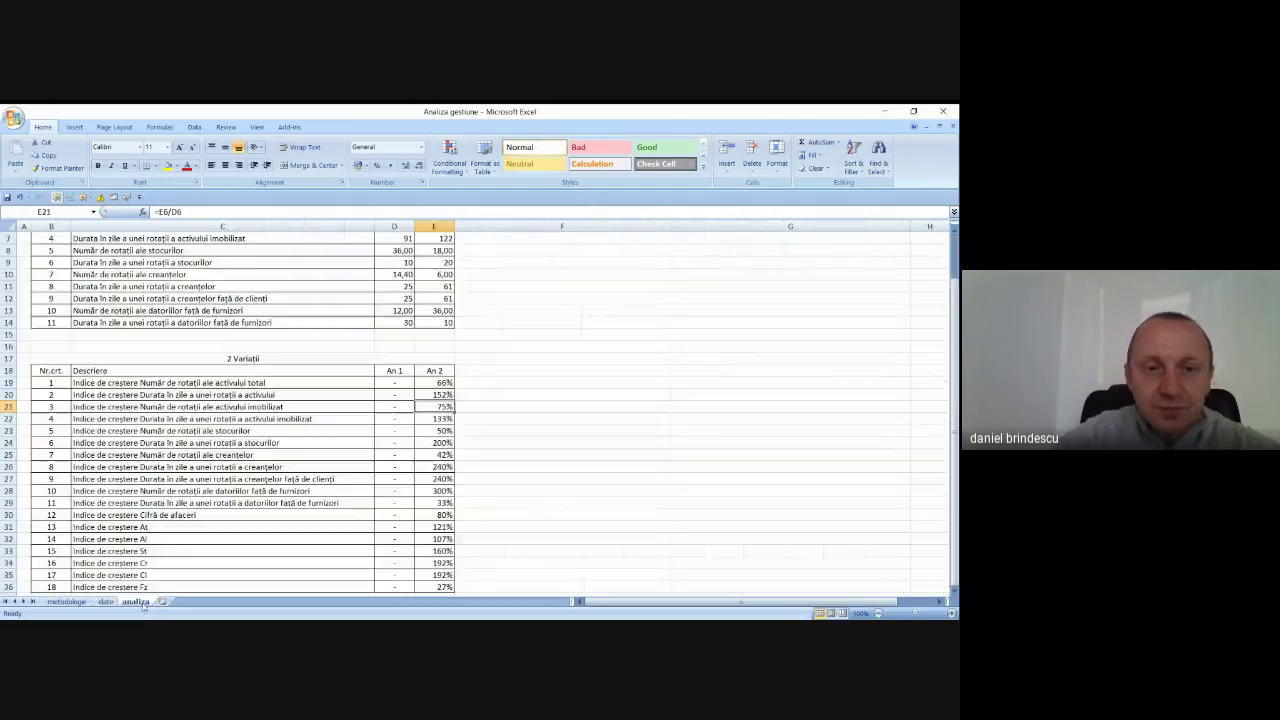
scroll(287, 459, up, 2)
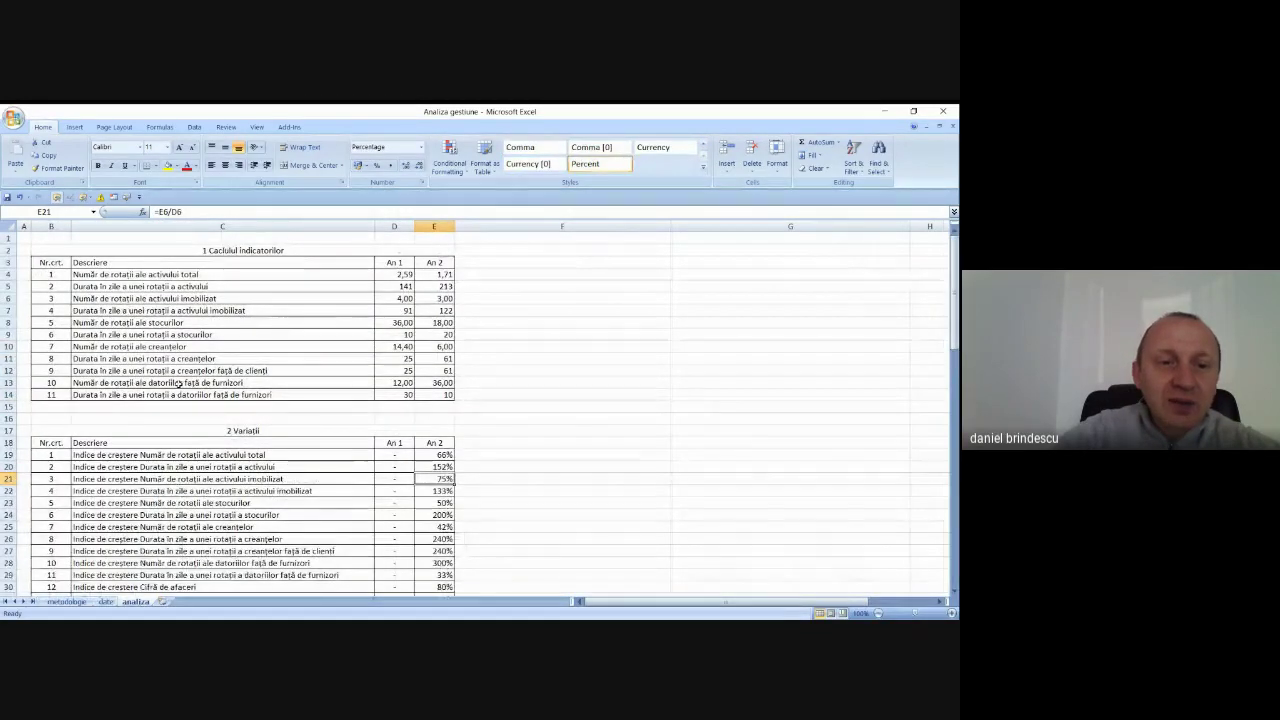
click(401, 335)
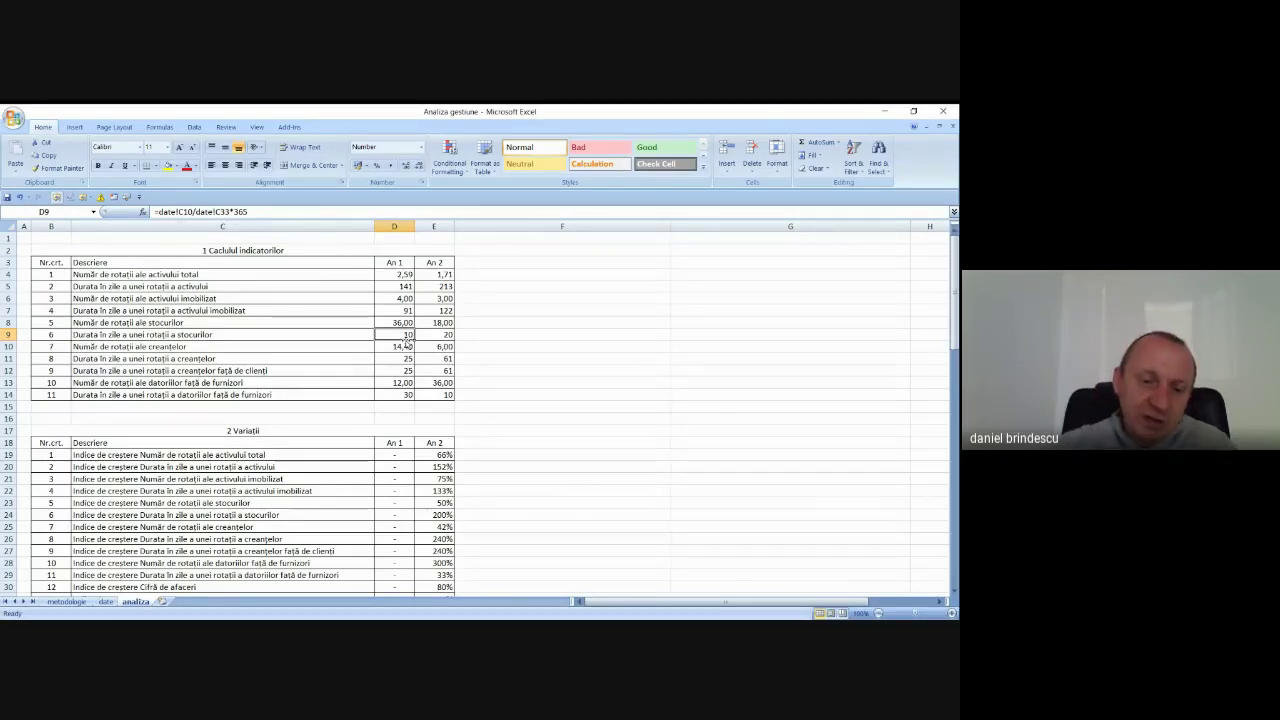
Review the Cifră de afaceri growth index in row 30 of the Variații table, checking the formula in E30.
scroll(250, 475, down, 2)
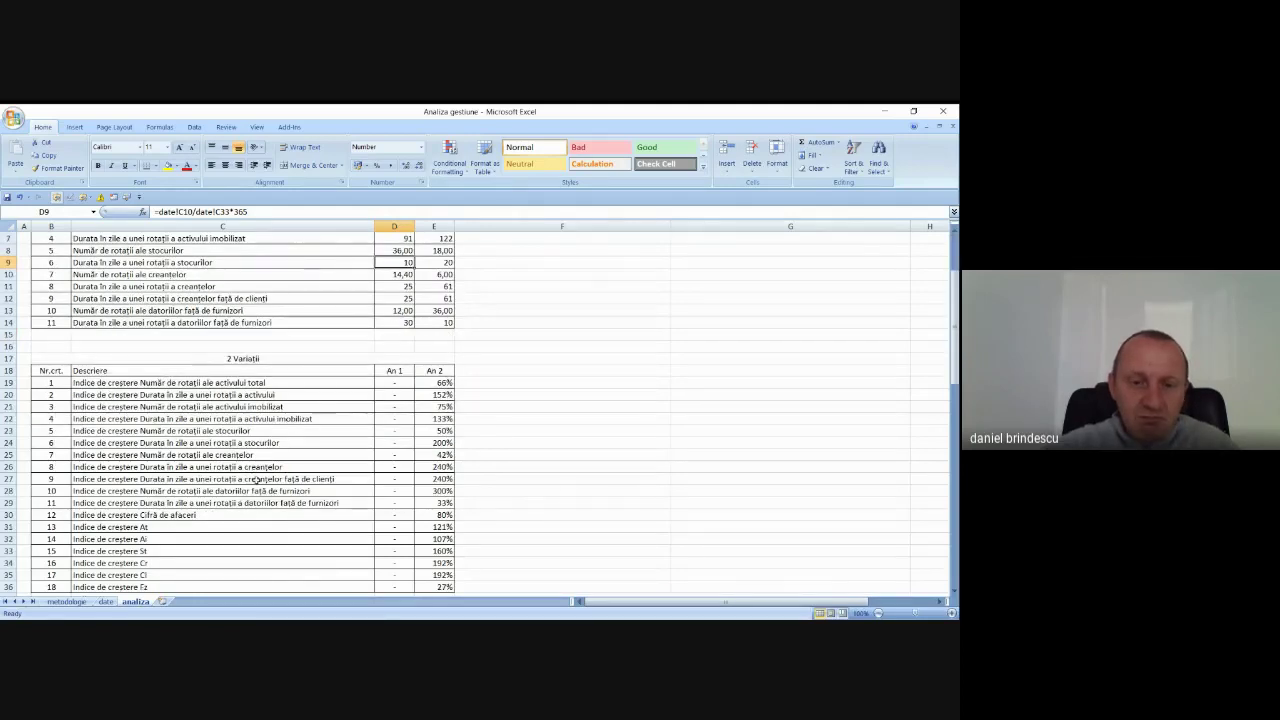
click(8, 514)
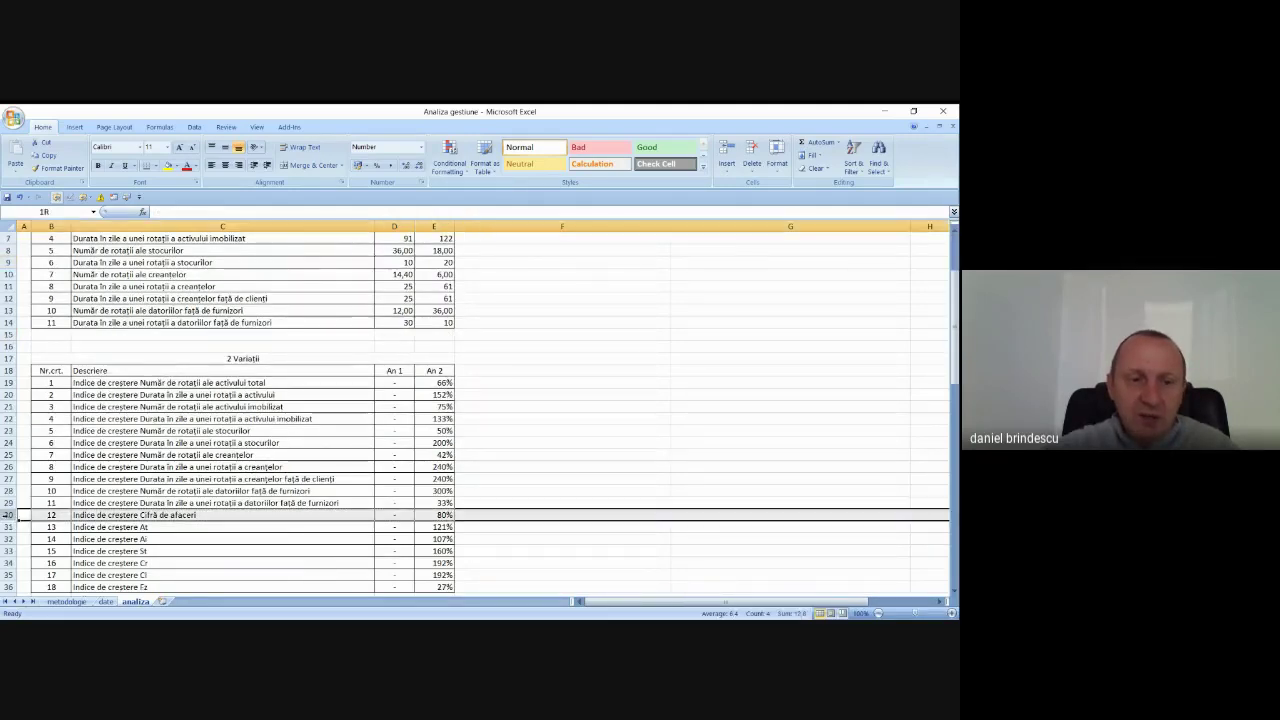
click(437, 516)
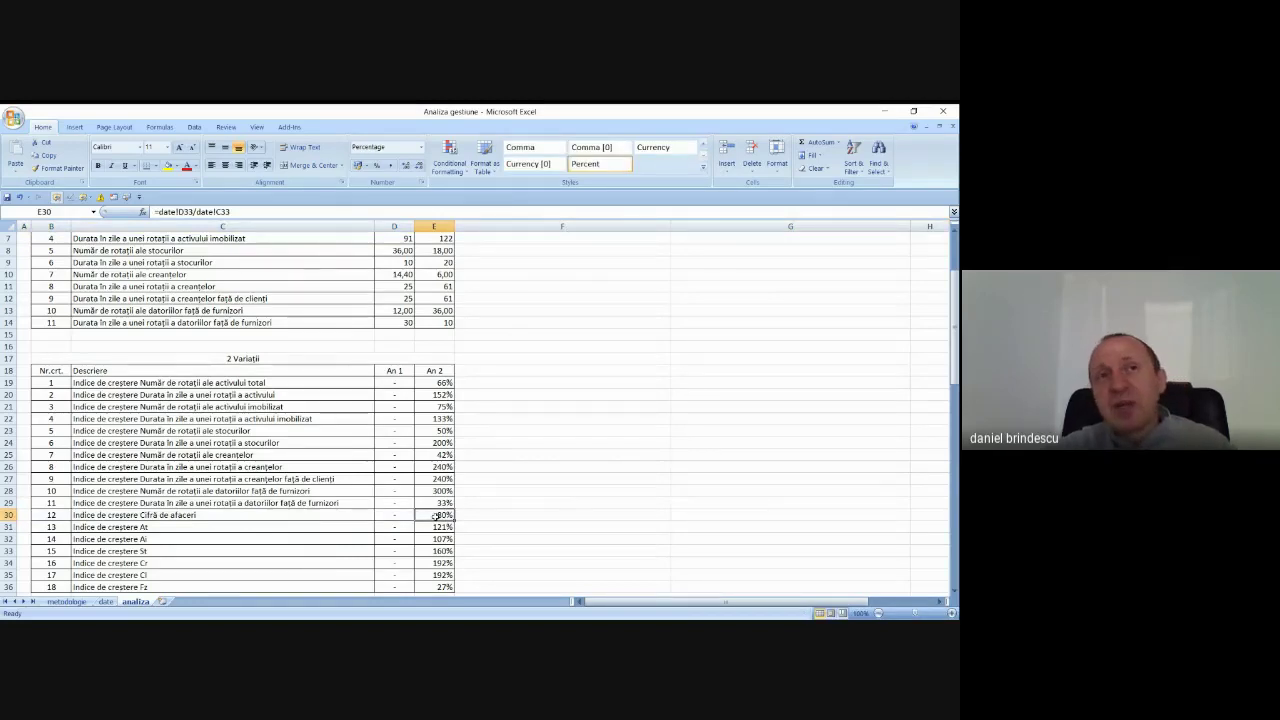
Compare the duration in days of a receivables rotation for An 1 and An 2 in row 11.
scroll(437, 516, up, 2)
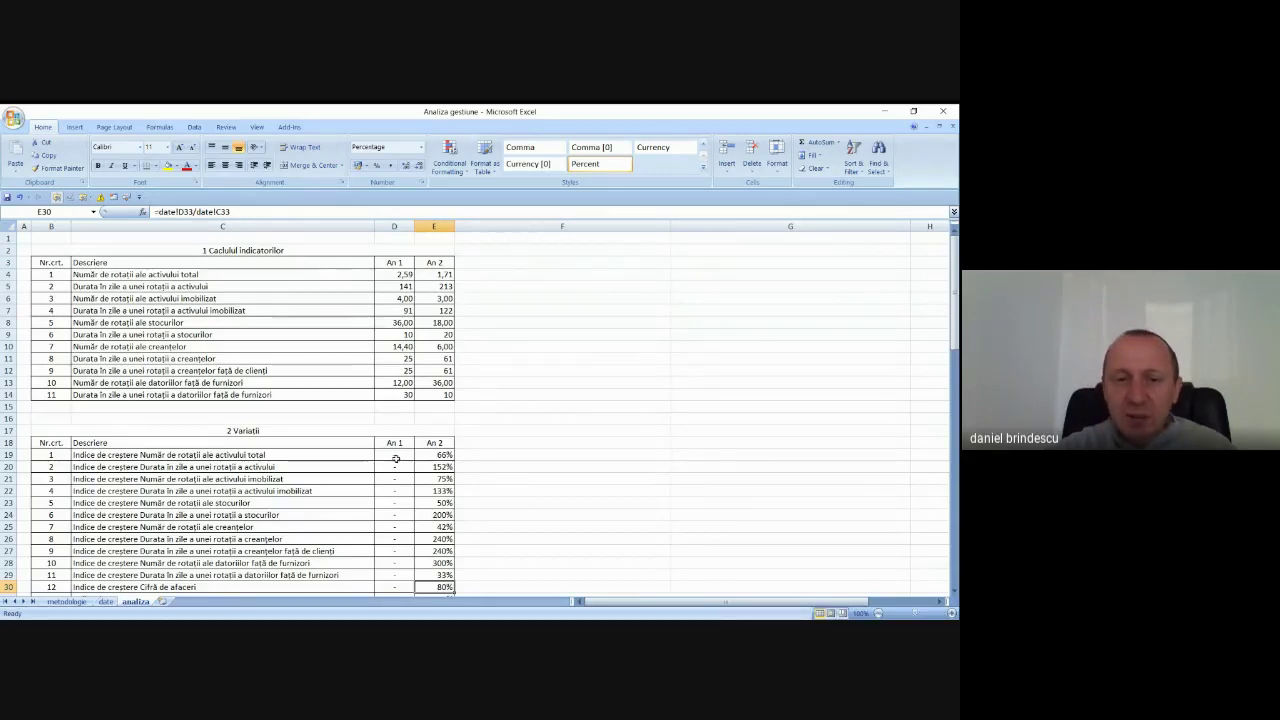
click(404, 356)
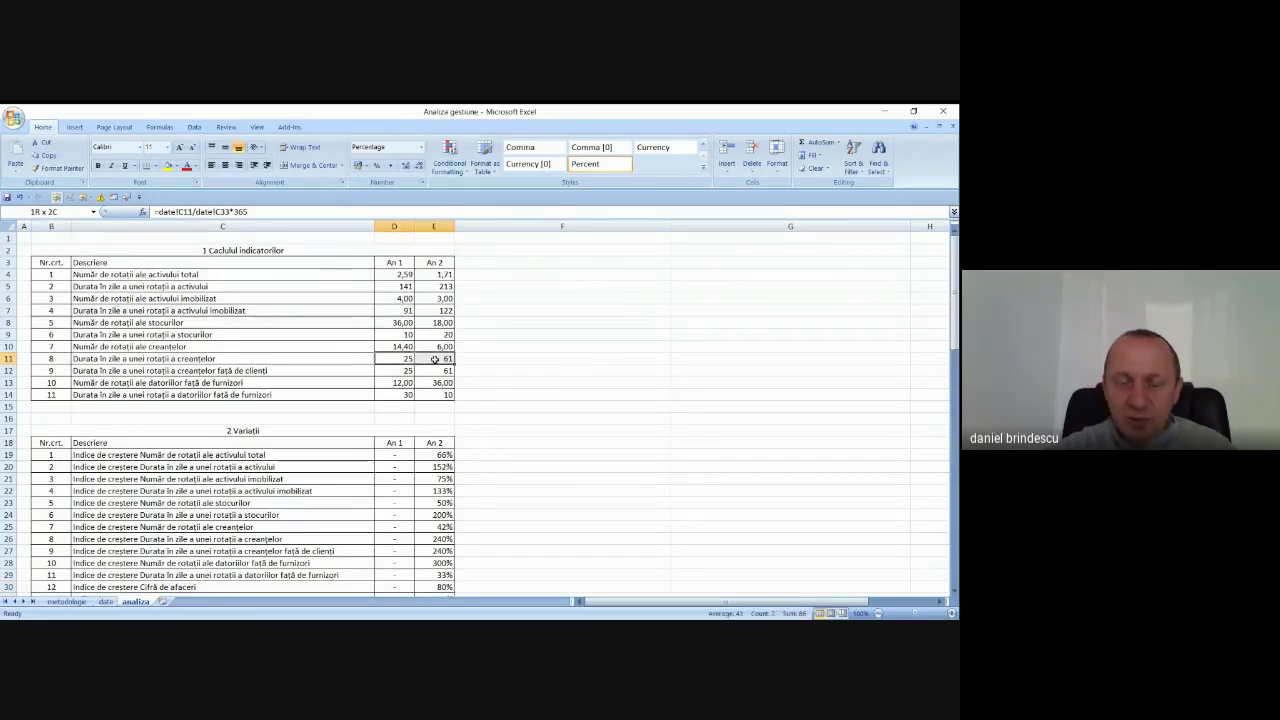
click(576, 382)
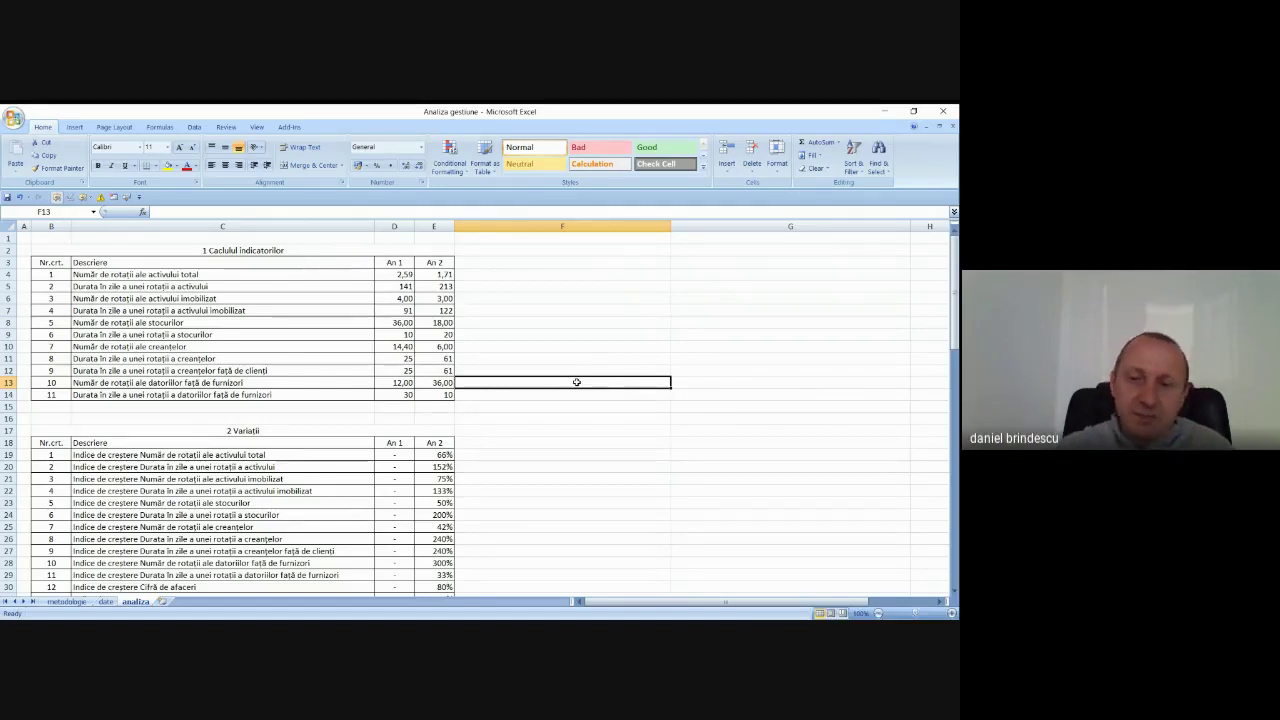
click(745, 457)
scroll(780, 470, down, 4)
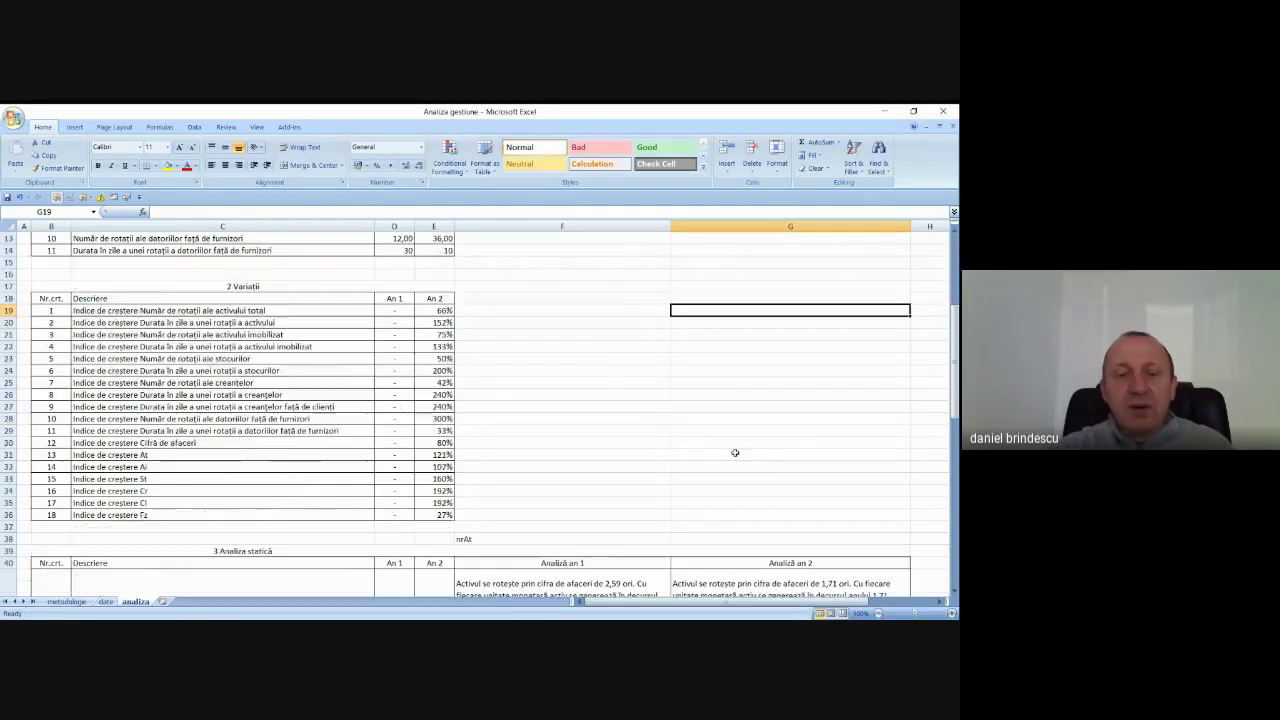
scroll(735, 453, down, 2)
scroll(735, 453, up, 6)
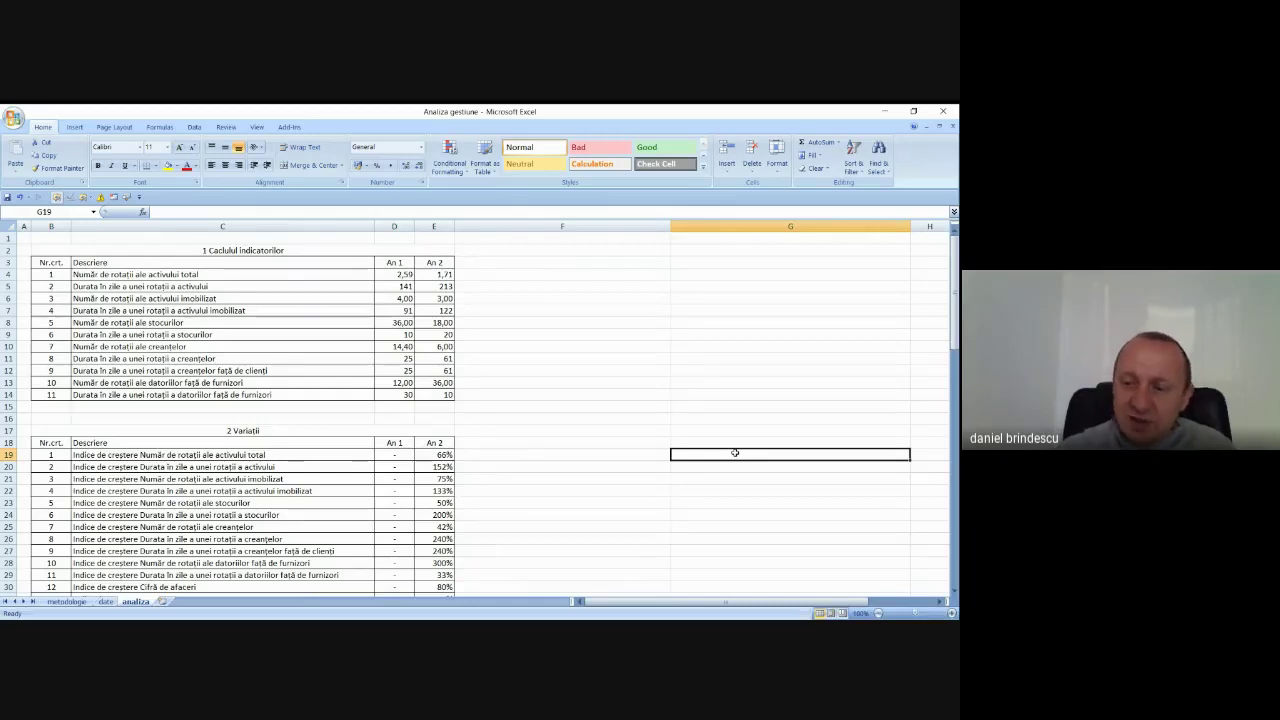
click(729, 338)
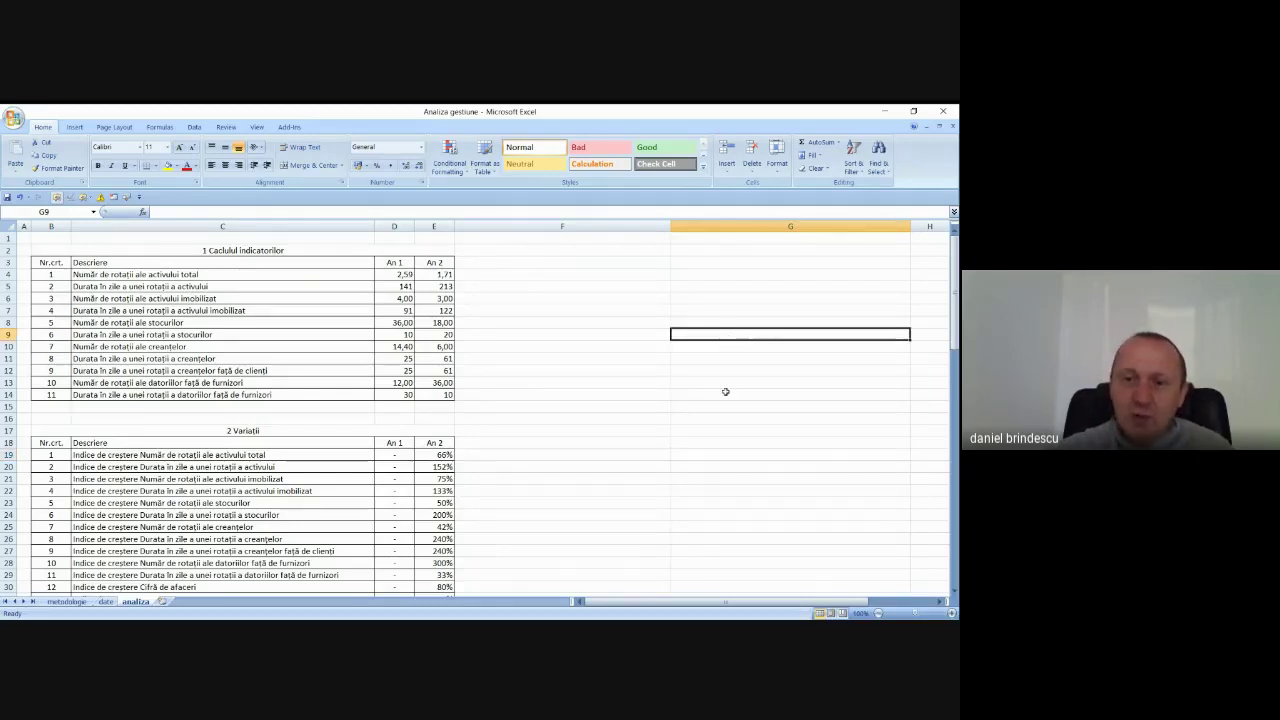
click(731, 489)
click(722, 372)
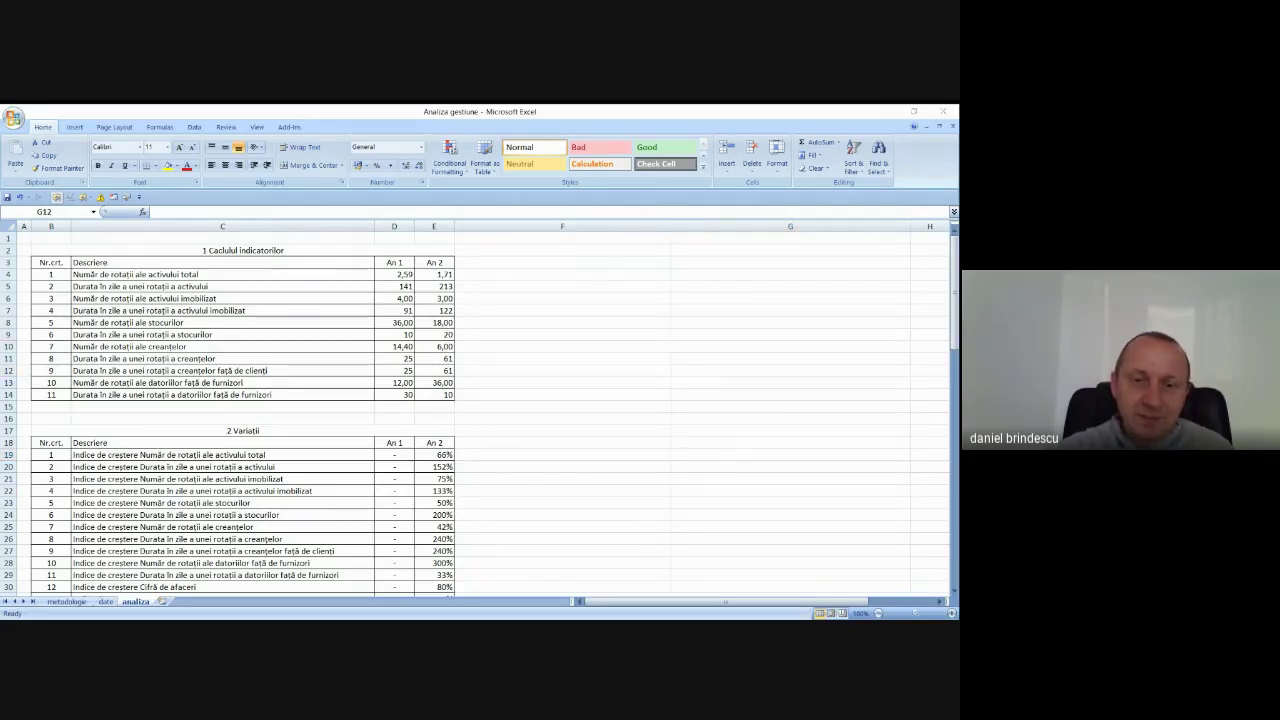